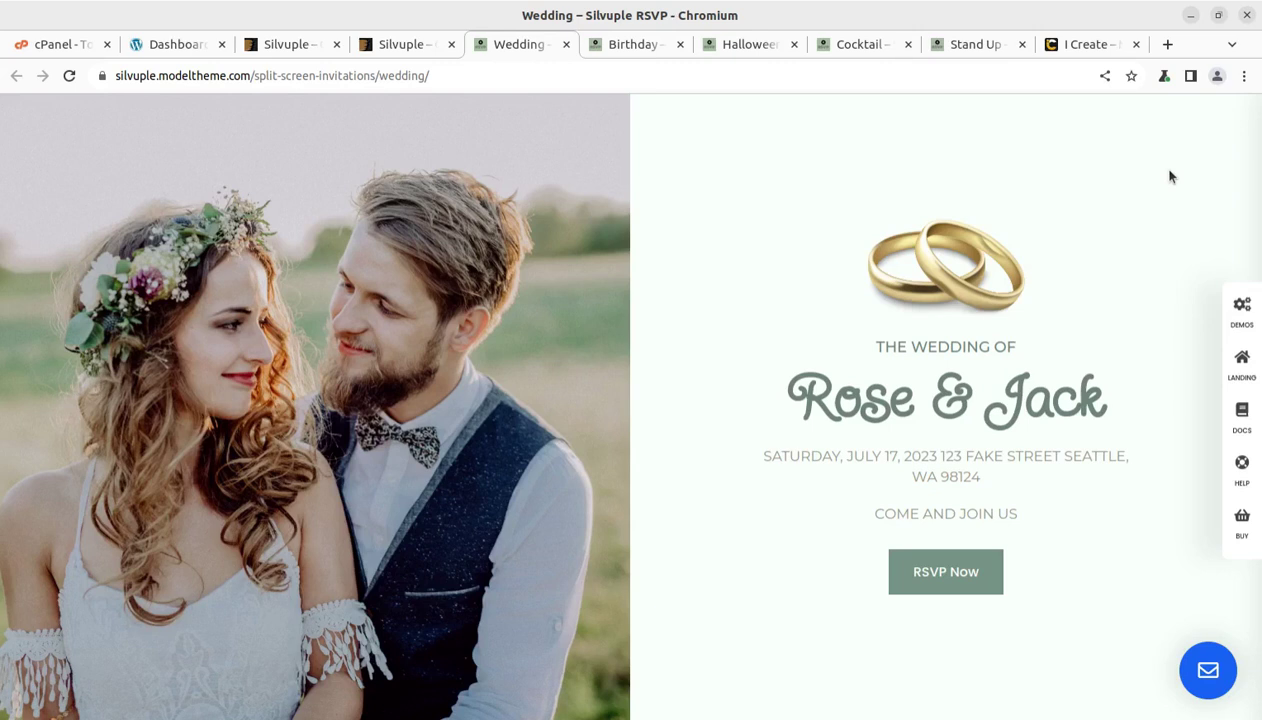
Step: Examine the Birthday, Halloween, Cocktail, Stand Up and Wedding invitation demo pages of the Silvuple theme
left_click(644, 48)
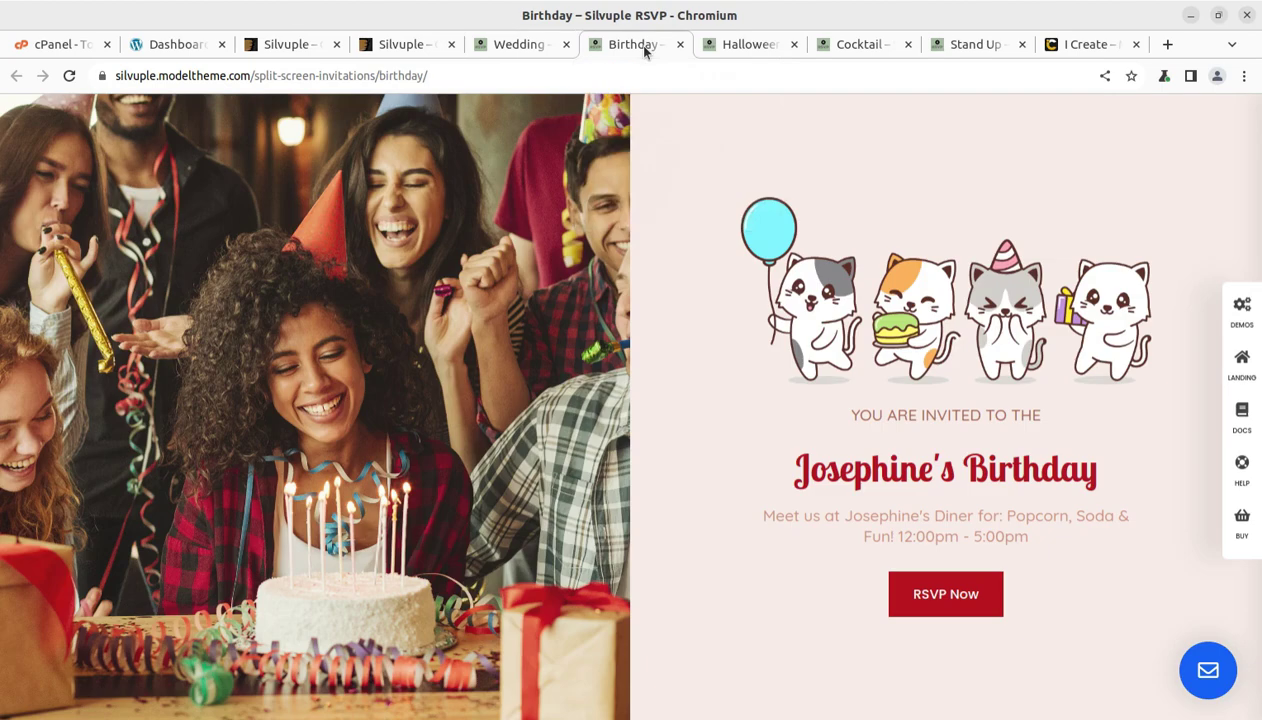
left_click(742, 50)
left_click(853, 48)
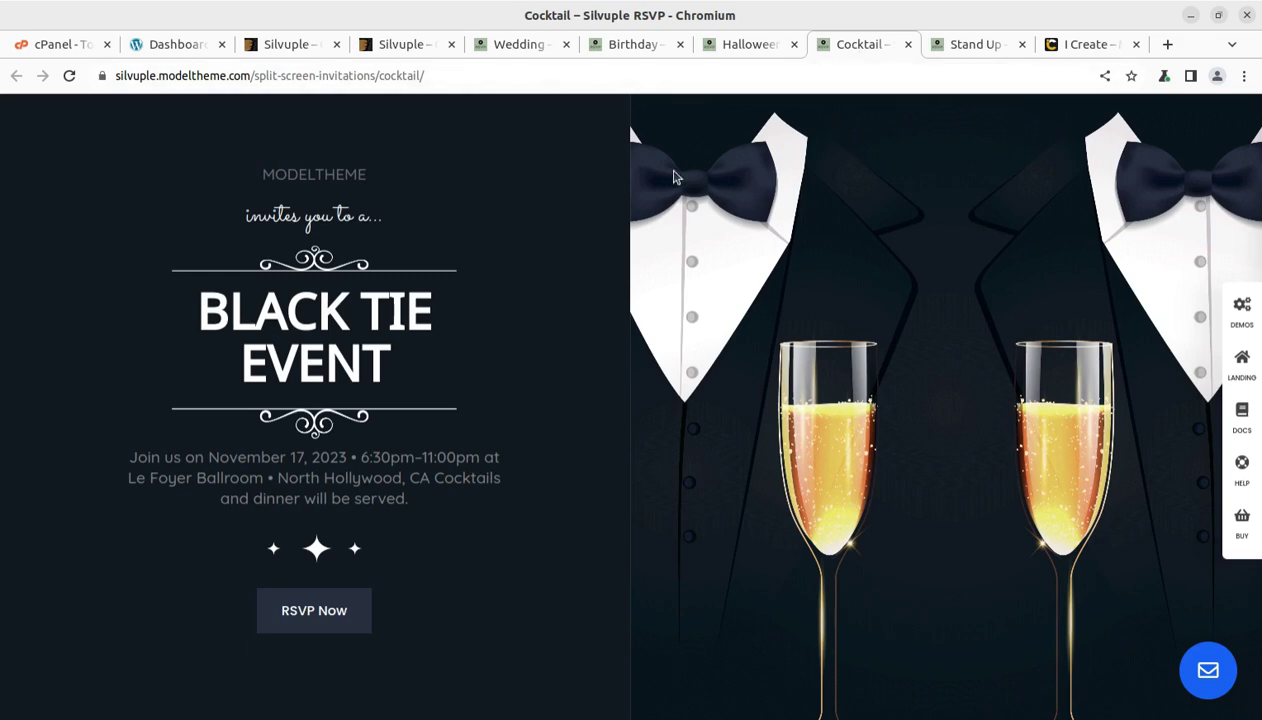
left_click(970, 48)
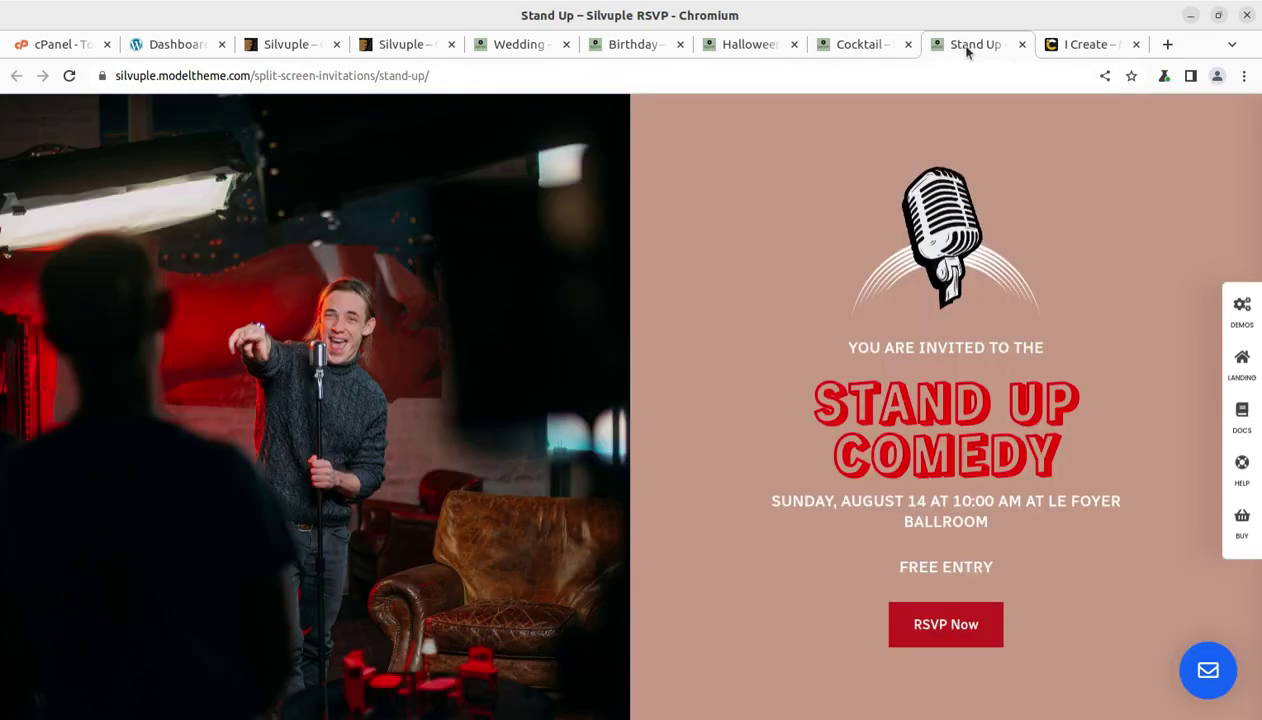
left_click(860, 50)
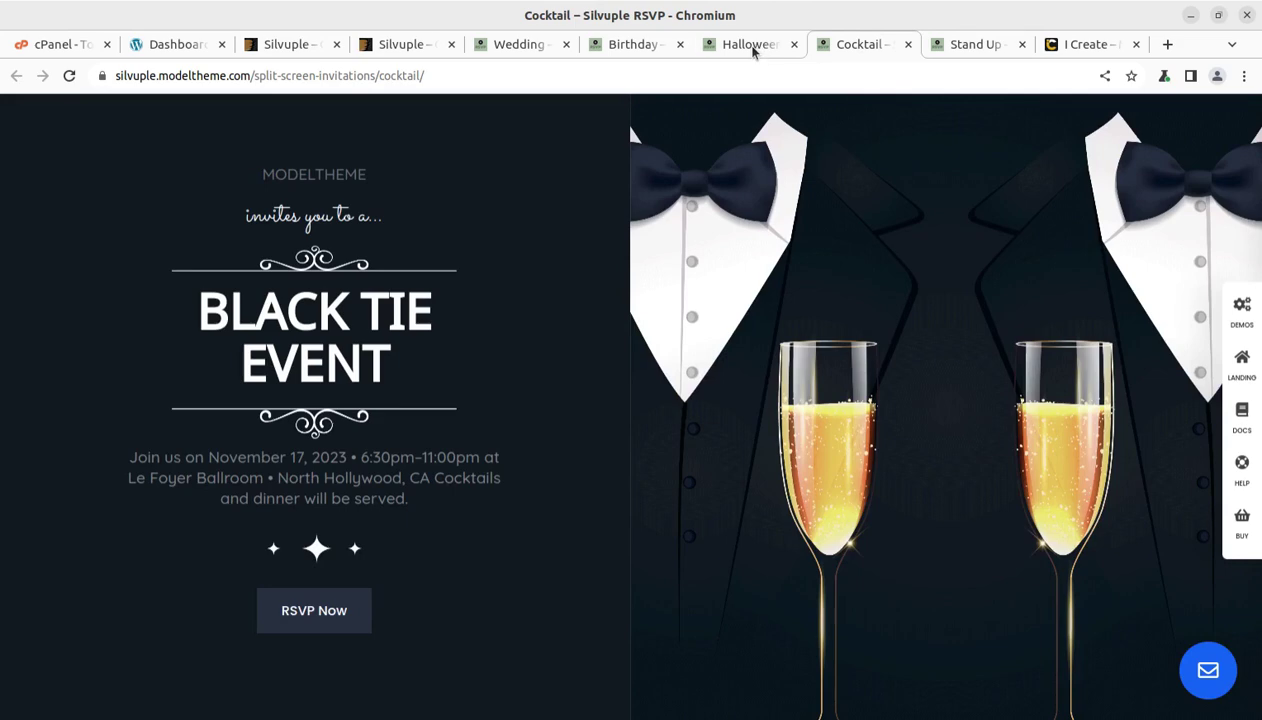
left_click(755, 46)
left_click(642, 46)
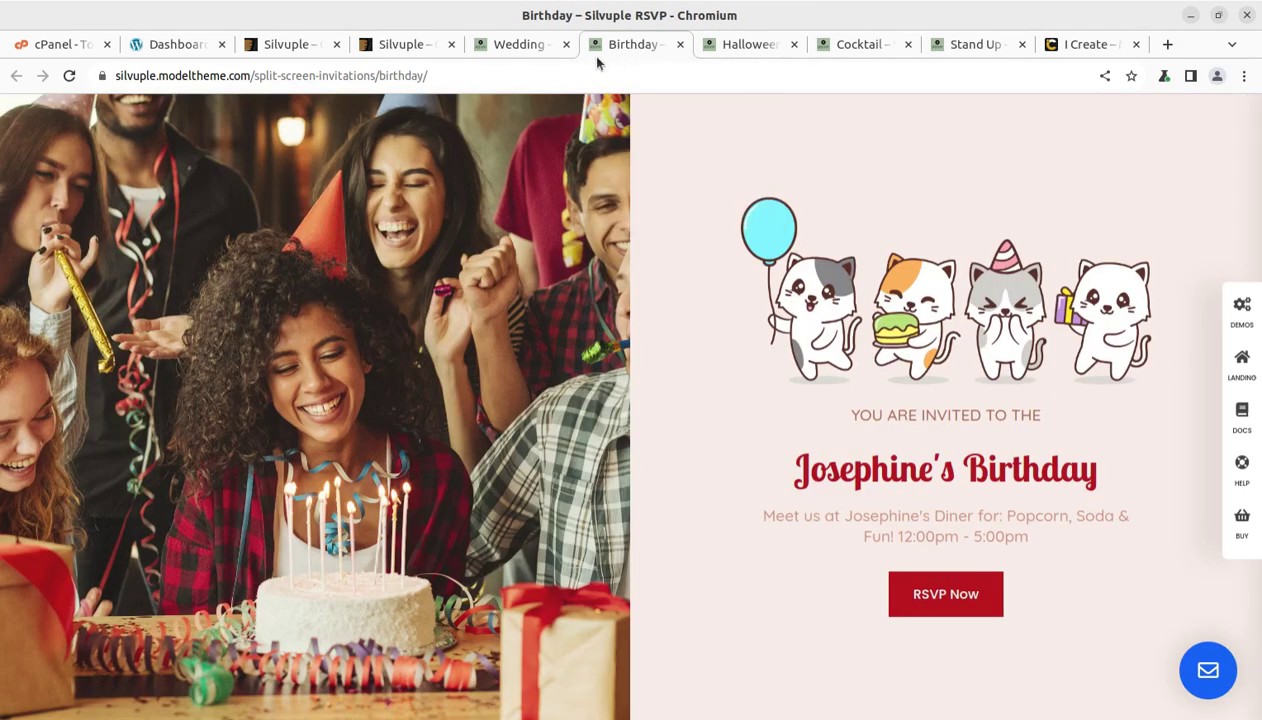
left_click(514, 47)
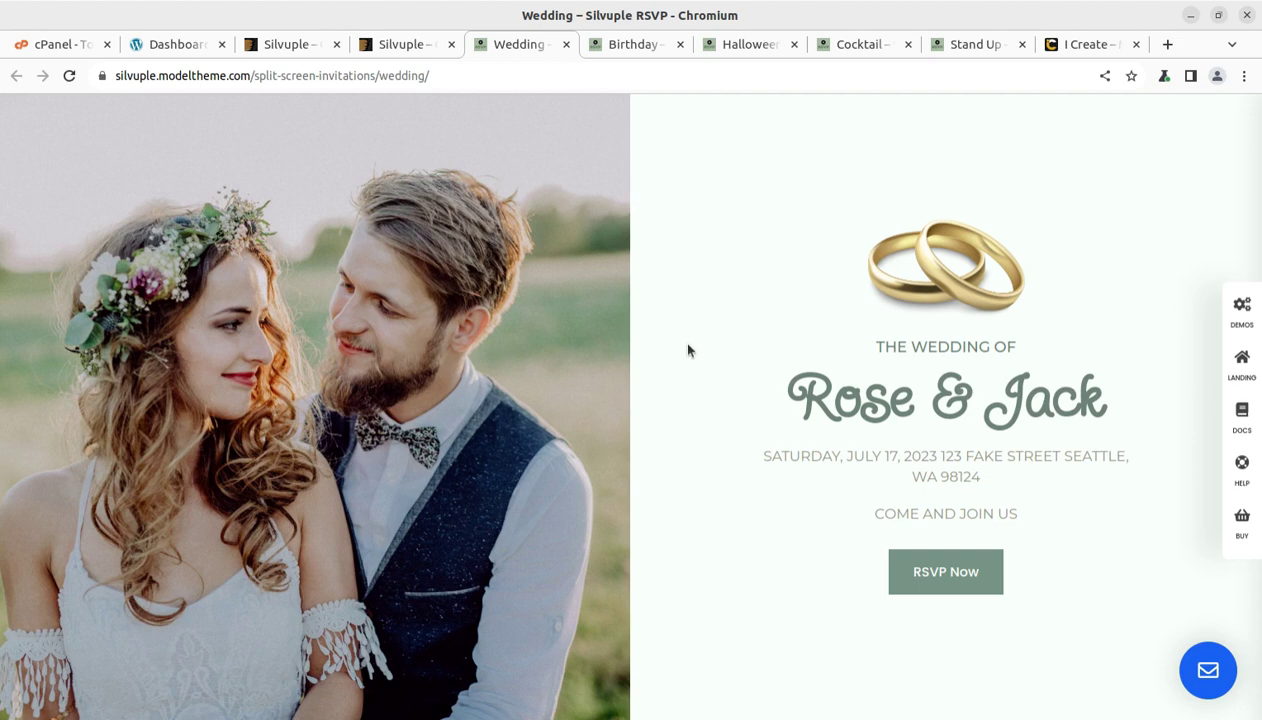
left_click(644, 56)
left_click(730, 47)
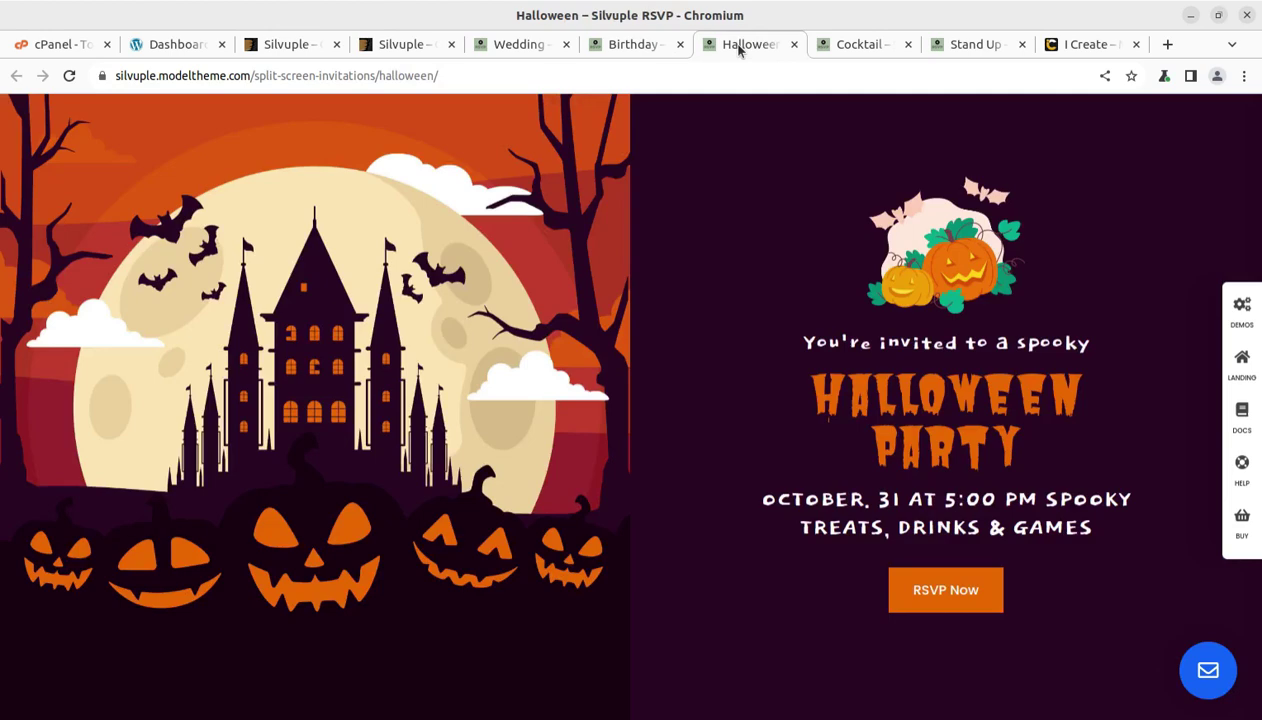
left_click(842, 50)
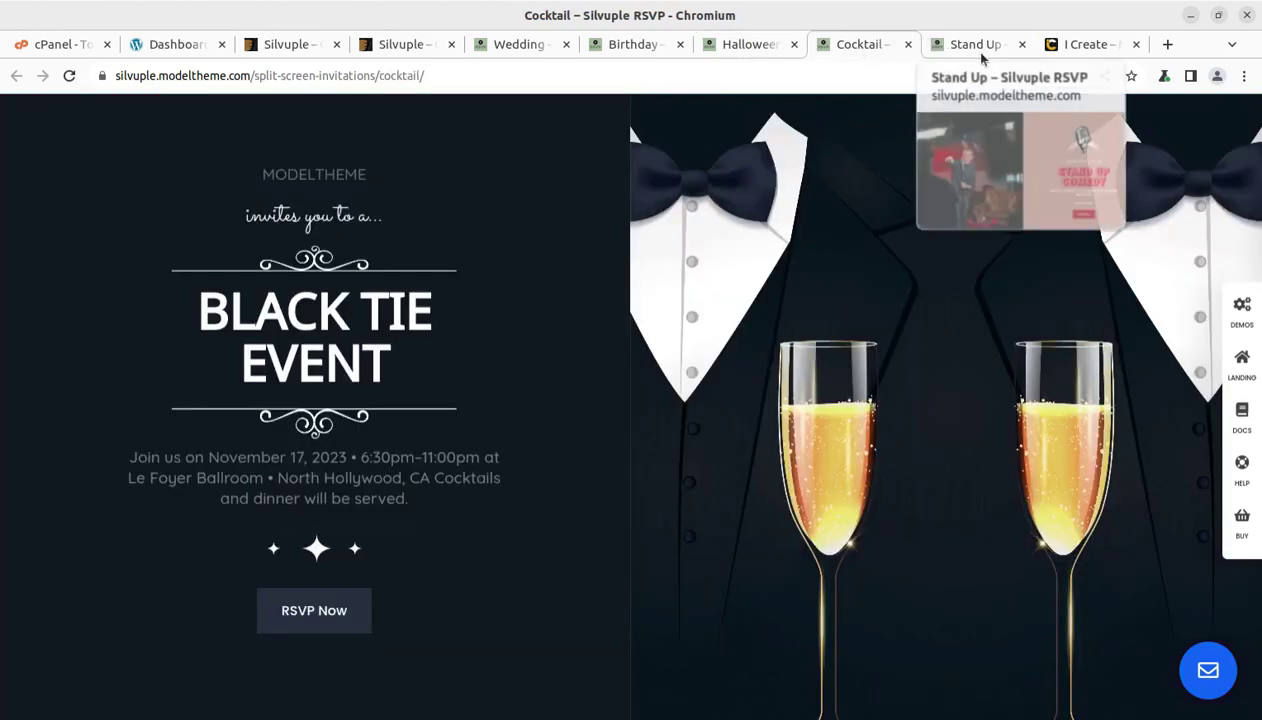
left_click(975, 48)
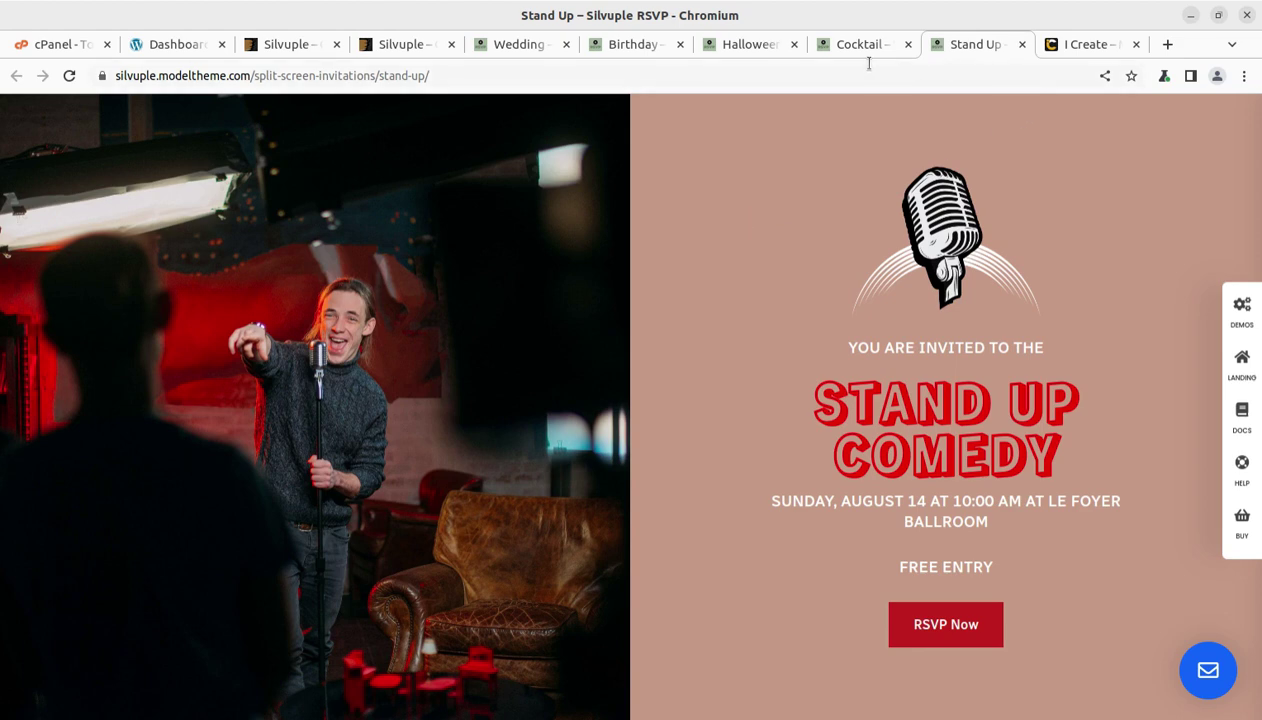
Step: Review the title and the author details on the Silvuple theme's ThemeForest item page
left_click(285, 46)
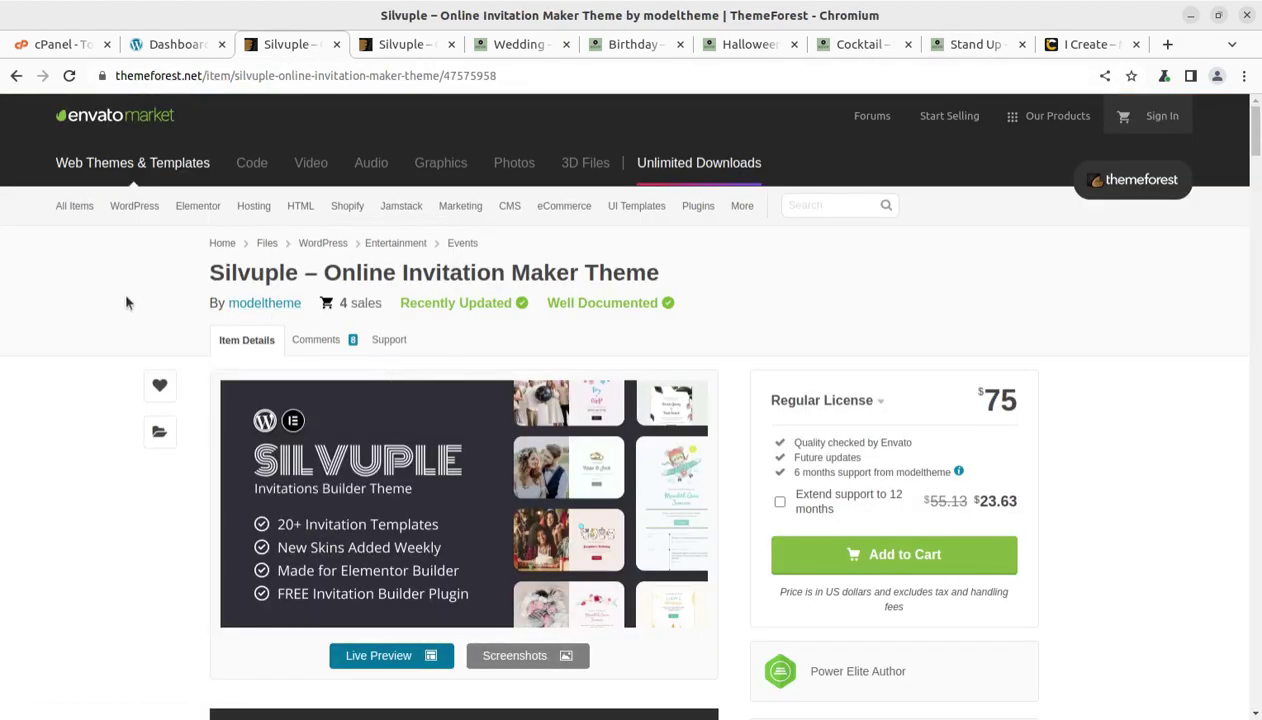
left_click_drag(209, 272, 522, 279)
left_click(752, 291)
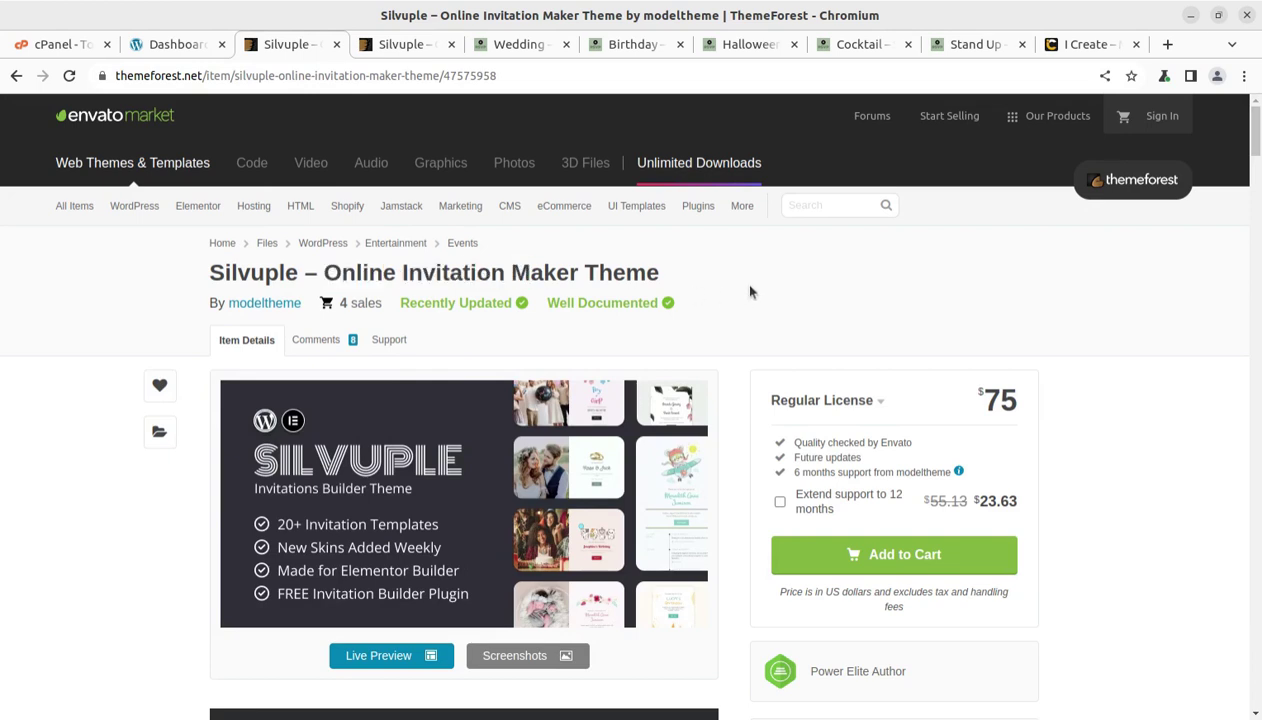
scroll(745, 295, "down", 3)
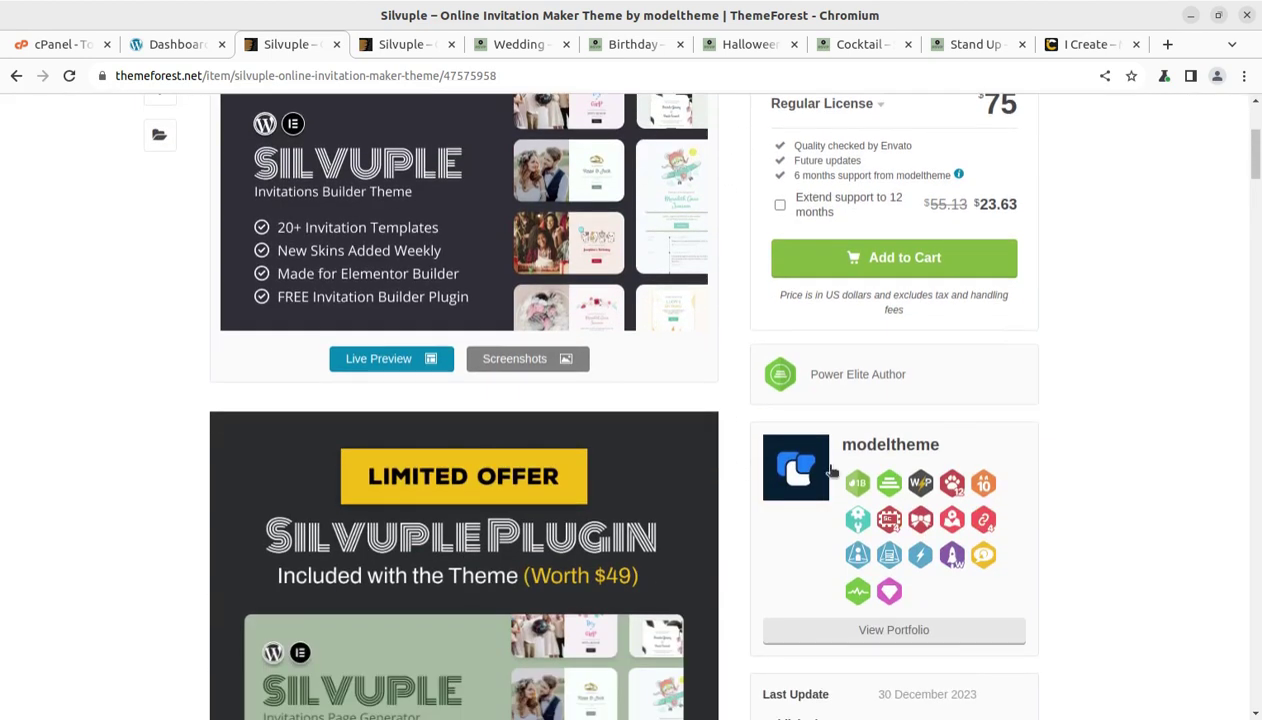
left_click_drag(956, 446, 830, 441)
left_click_drag(919, 374, 806, 372)
scroll(1048, 403, "down", 1)
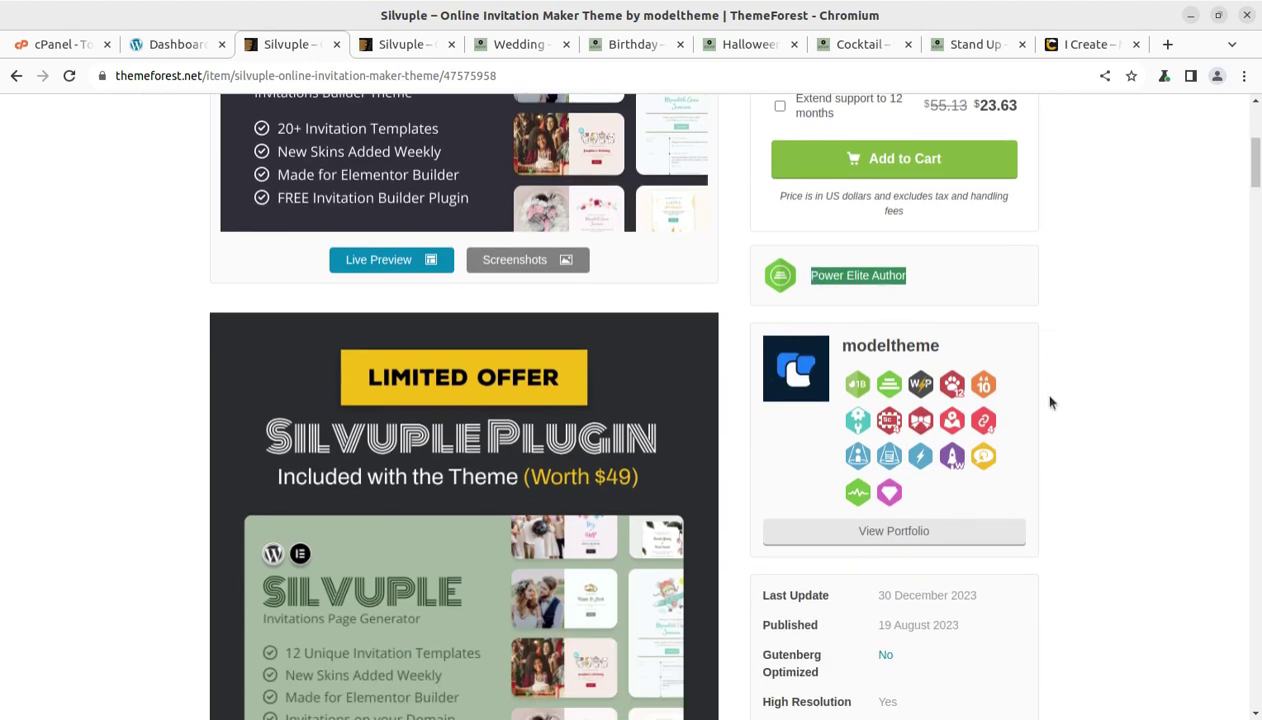
Step: Check the theme's publication and last update dates on the ThemeForest page, and view its full-screen preview
scroll(1048, 403, "down", 2)
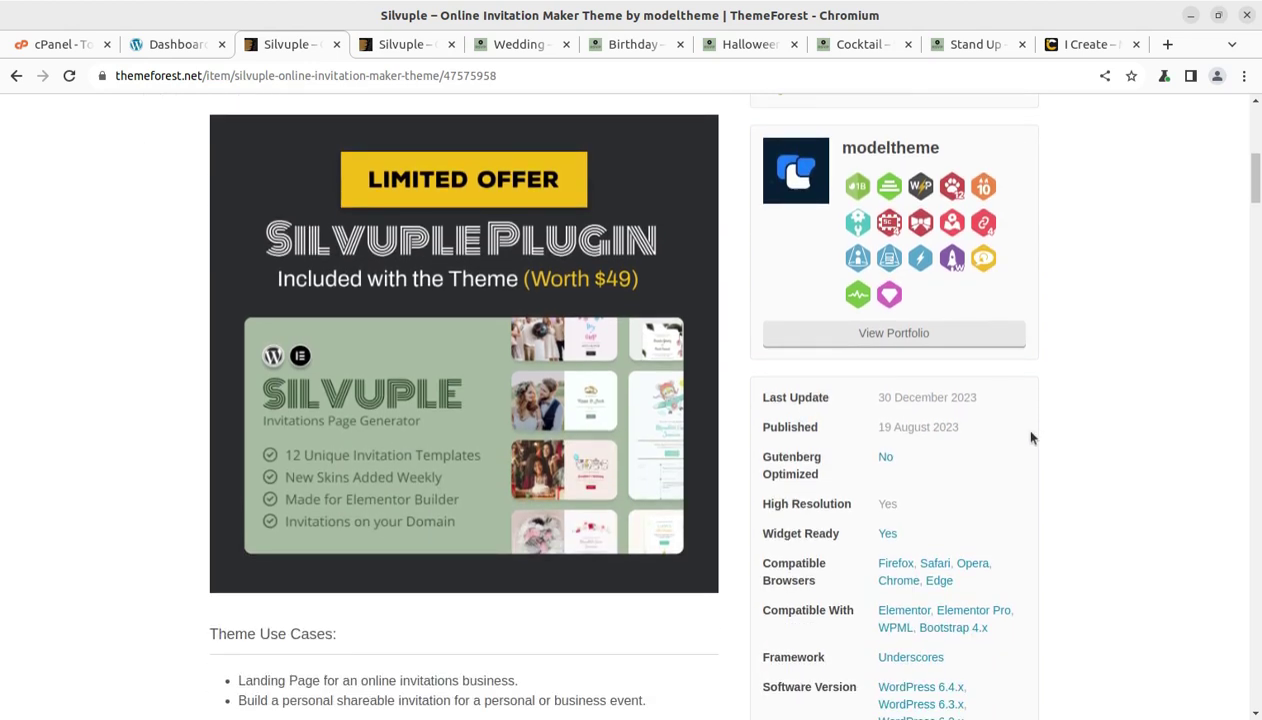
left_click_drag(960, 428, 895, 428)
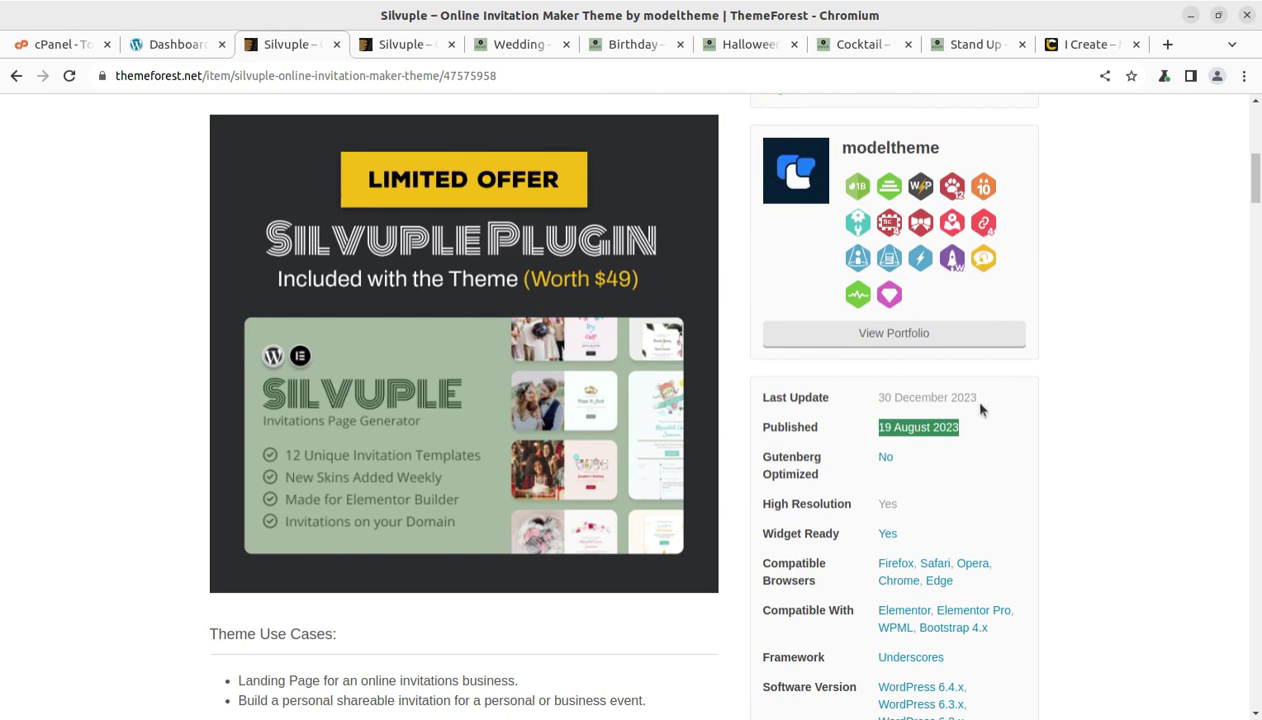
left_click_drag(985, 400, 878, 405)
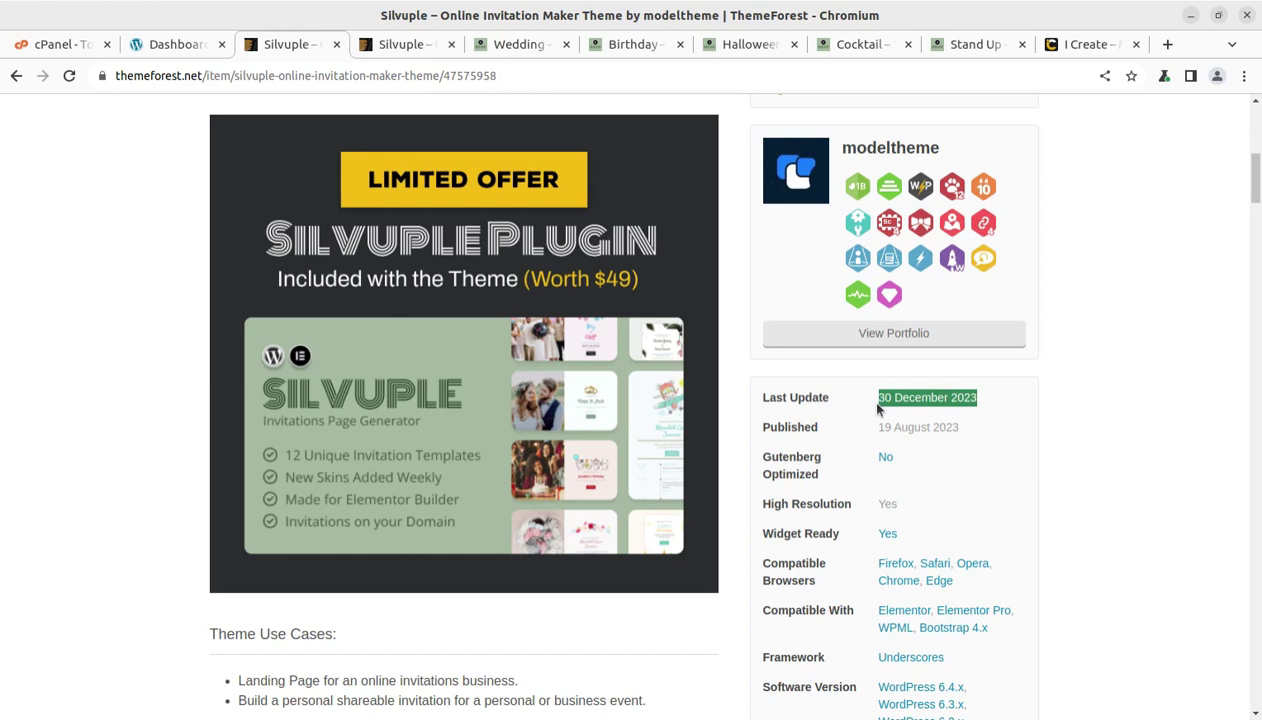
scroll(195, 464, "down", 3)
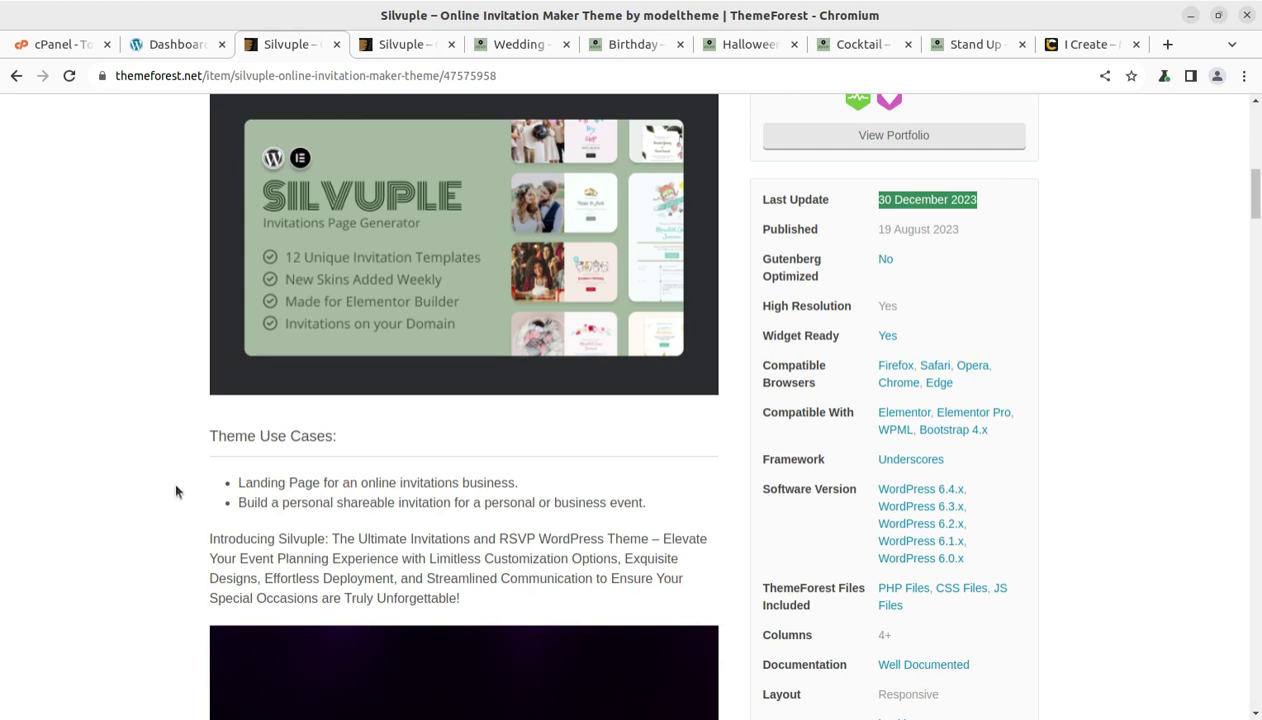
scroll(155, 459, "up", 1)
scroll(155, 459, "up", 3)
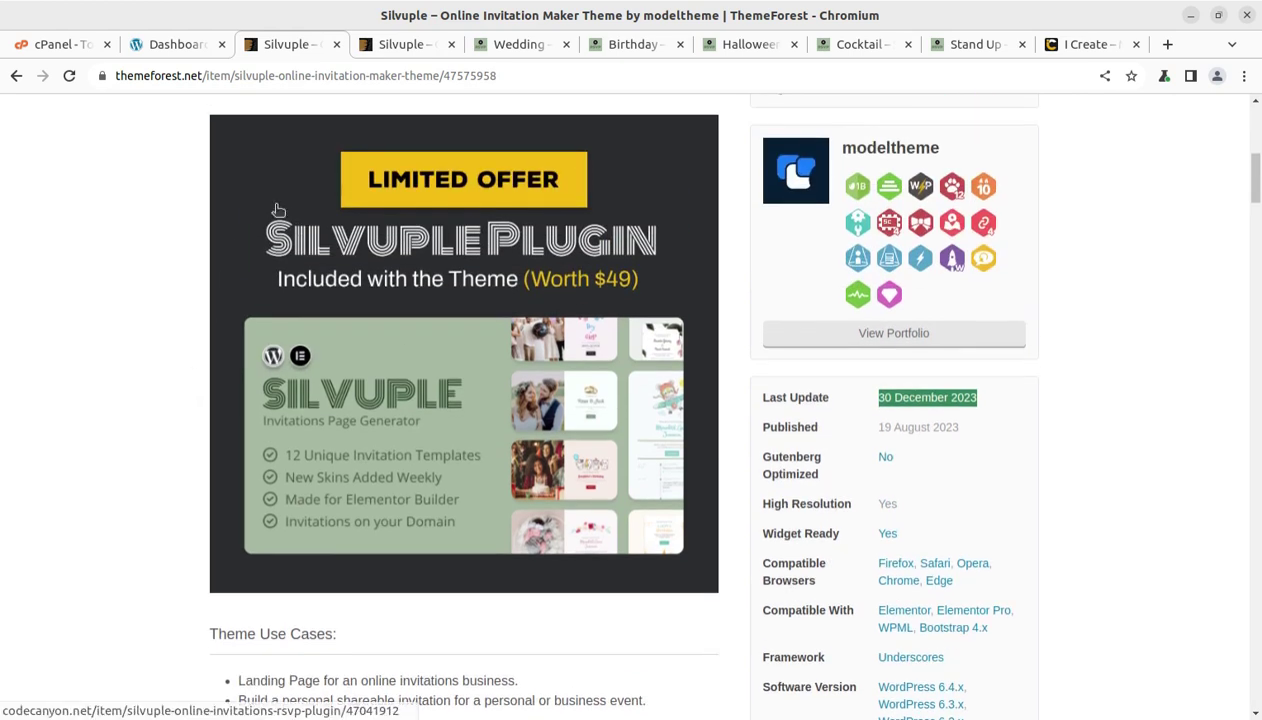
left_click(445, 52)
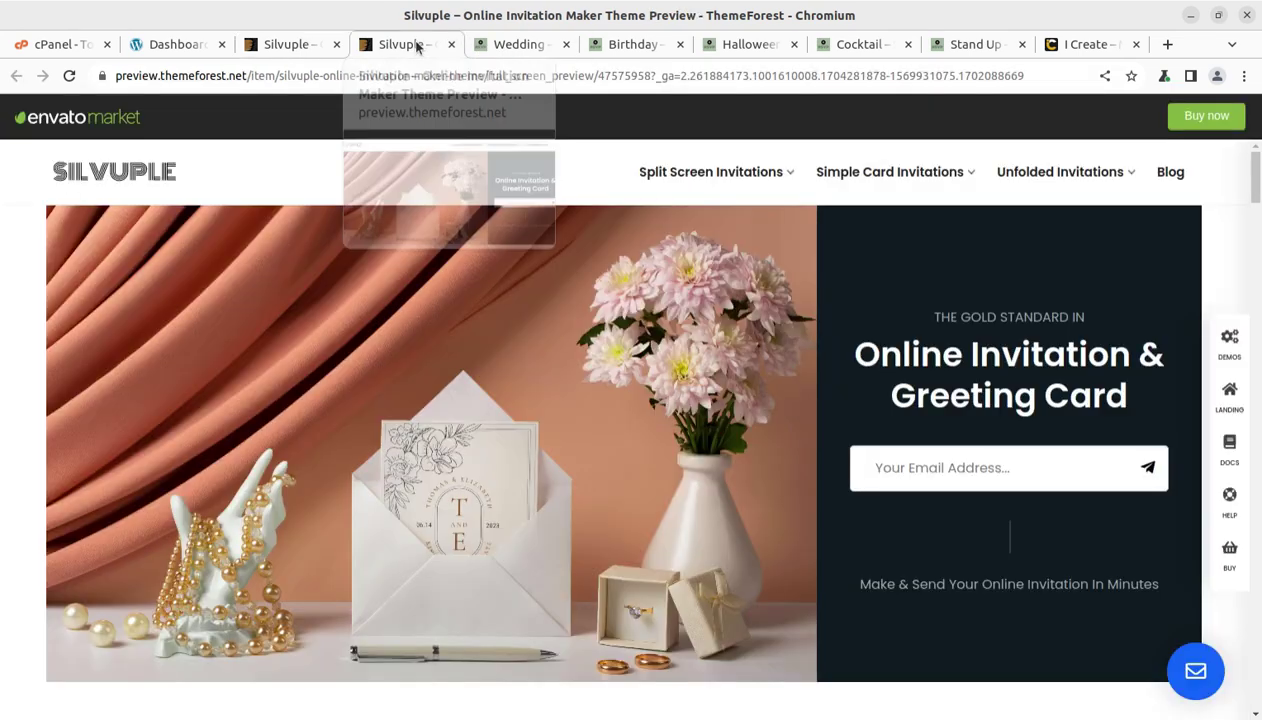
mouse_move(686, 171)
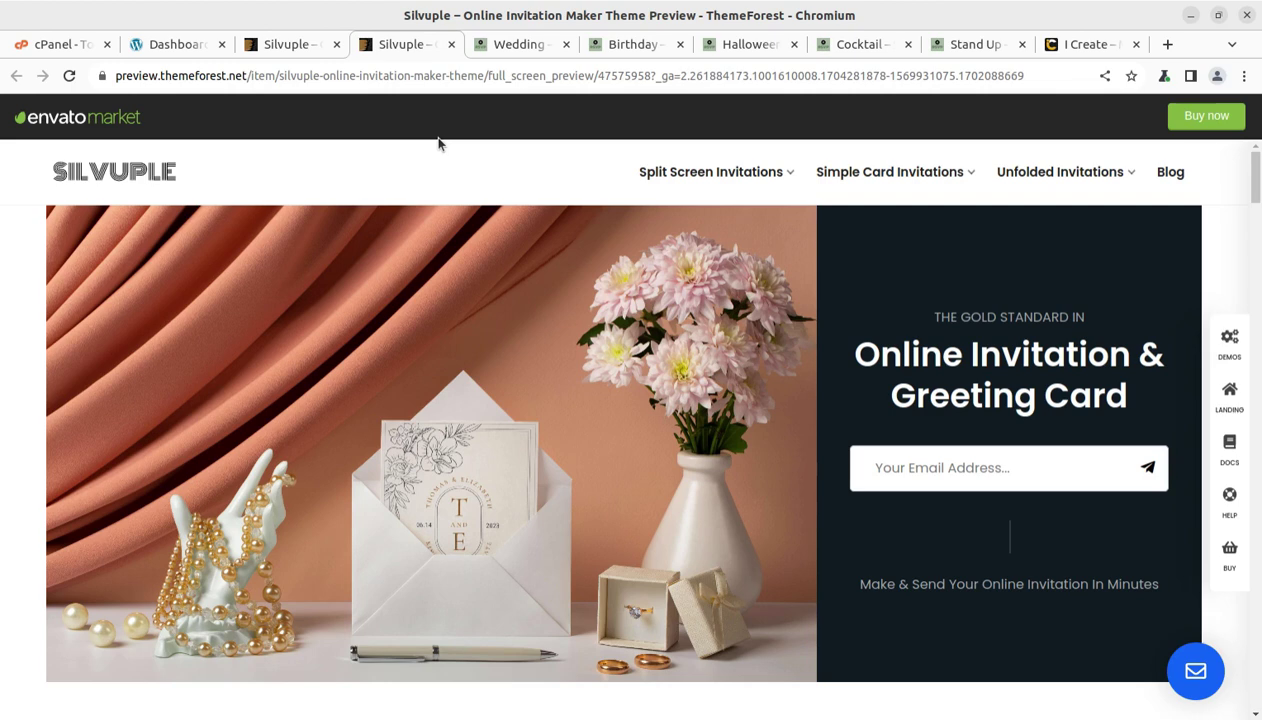
Step: Look over the WordPress dashboard and the cPanel tools as far as the Software section
left_click(170, 47)
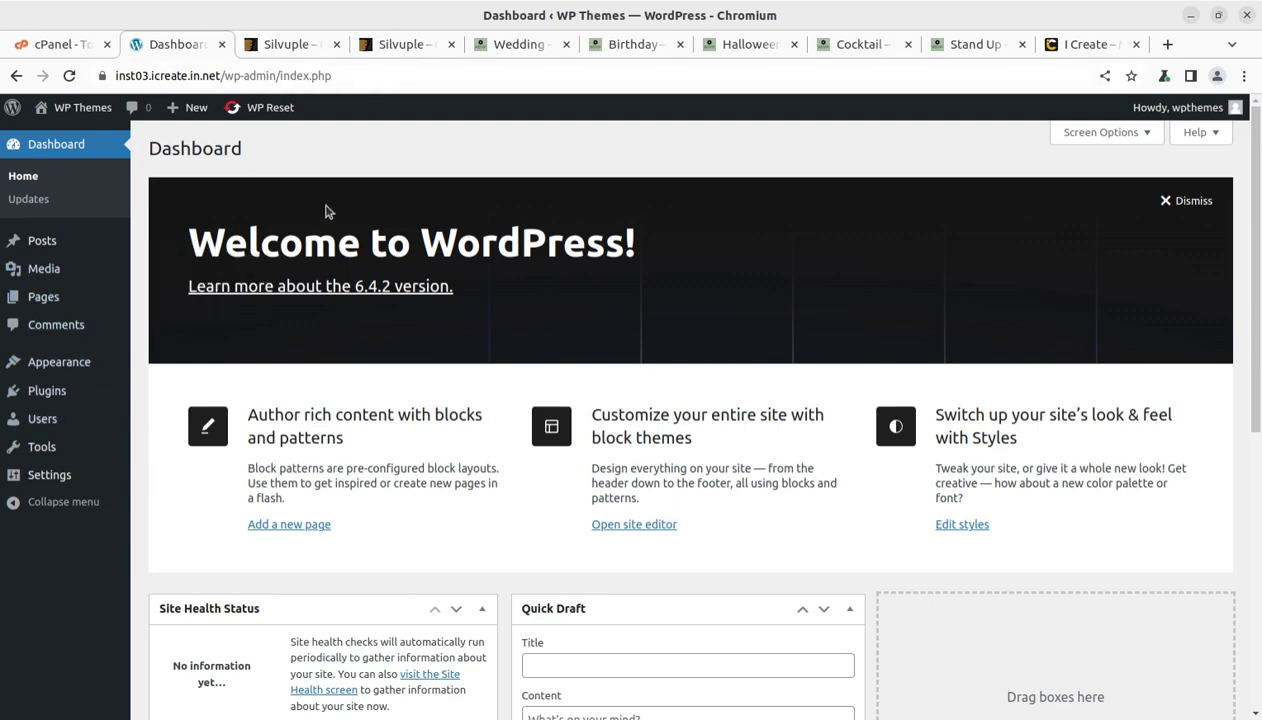
left_click(70, 47)
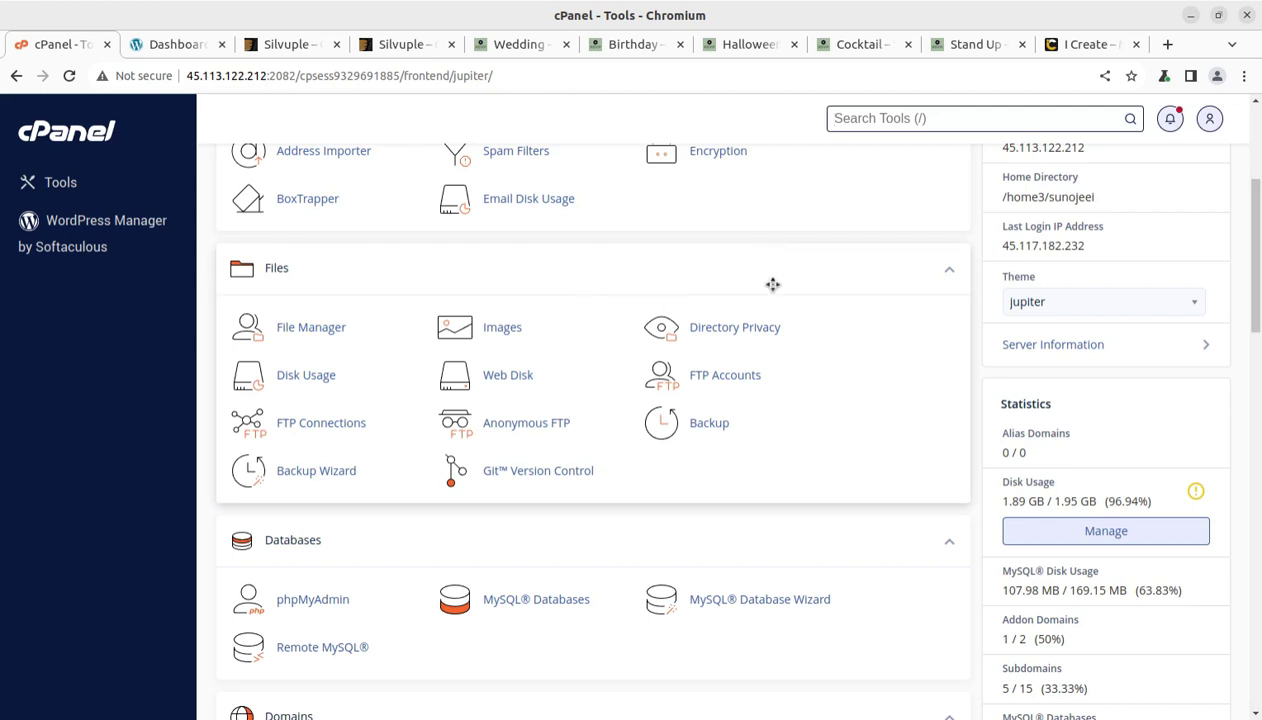
scroll(763, 300, "down", 1)
scroll(790, 412, "down", 7)
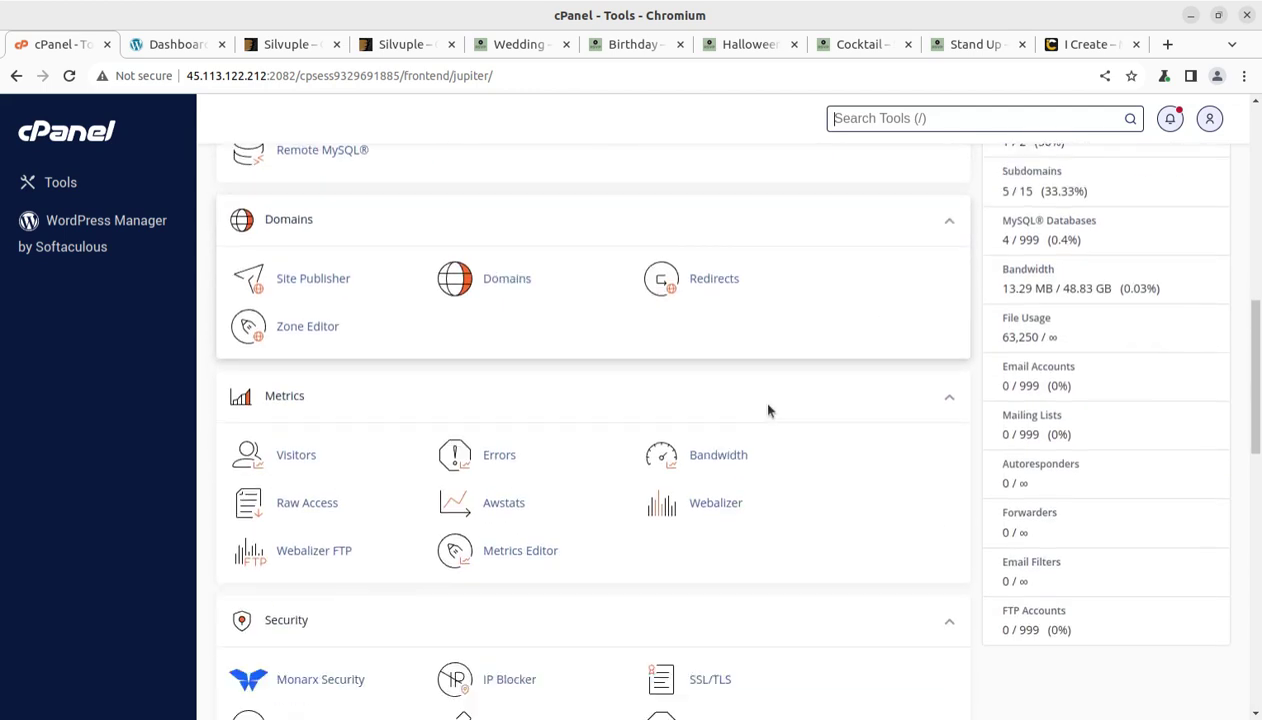
scroll(746, 410, "down", 2)
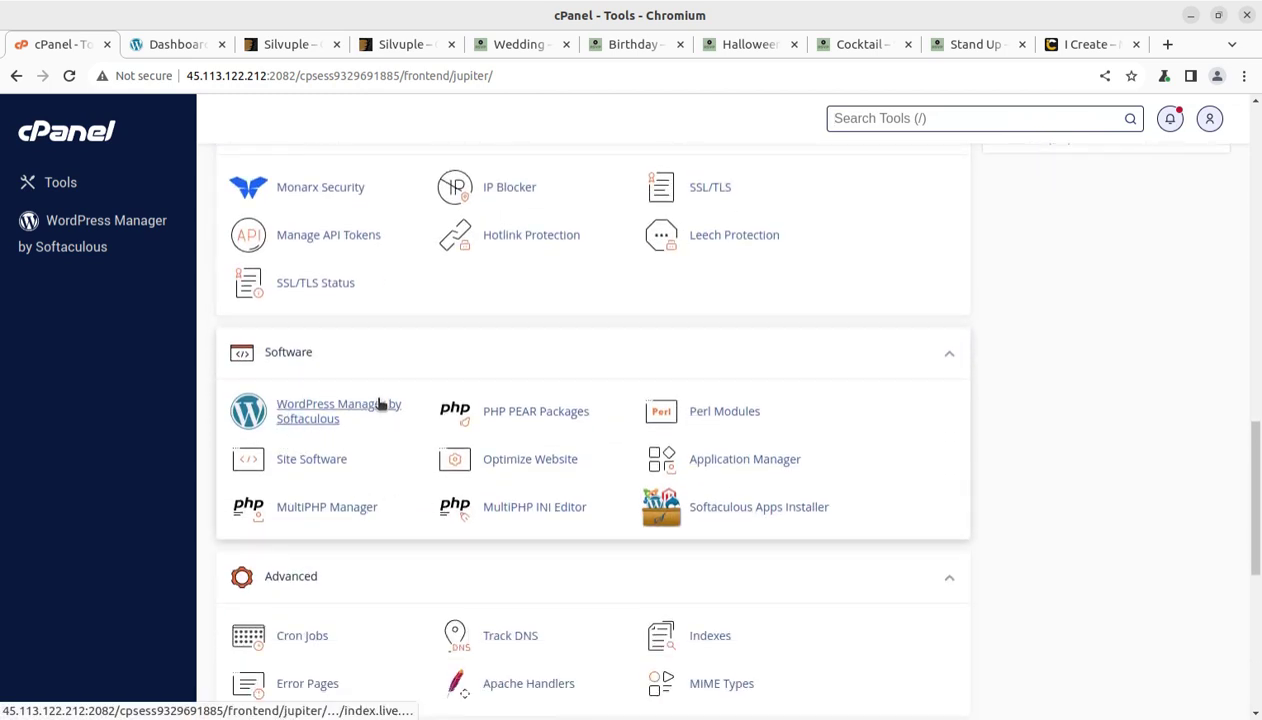
Step: Open the WordPress site's front end in a new browser tab from the dashboard and view it
left_click(172, 45)
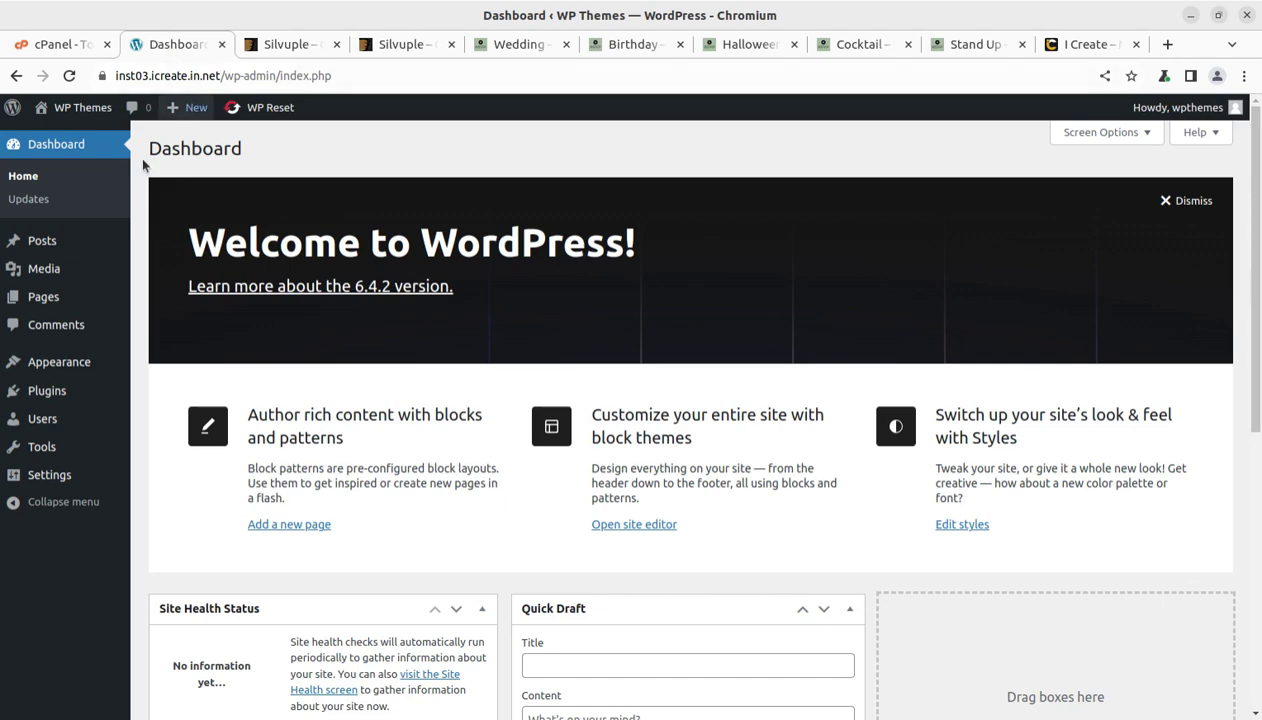
mouse_move(70, 110)
middle_click(56, 132)
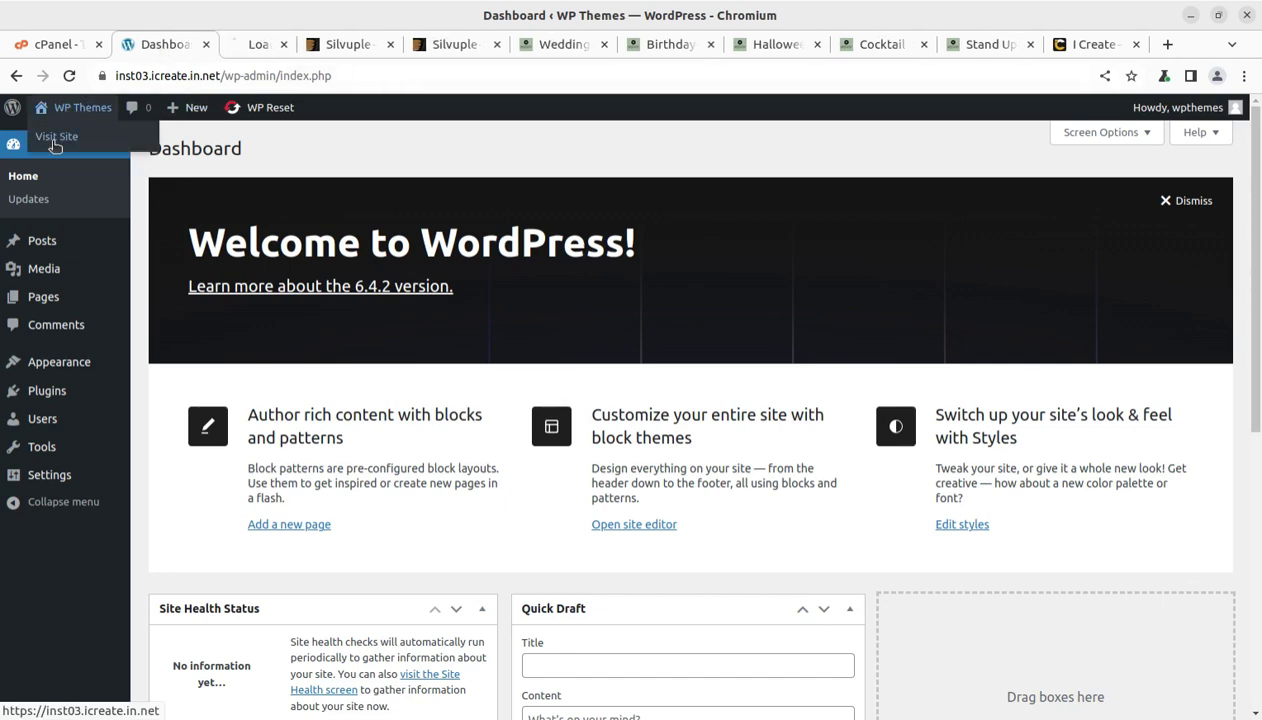
left_click(250, 47)
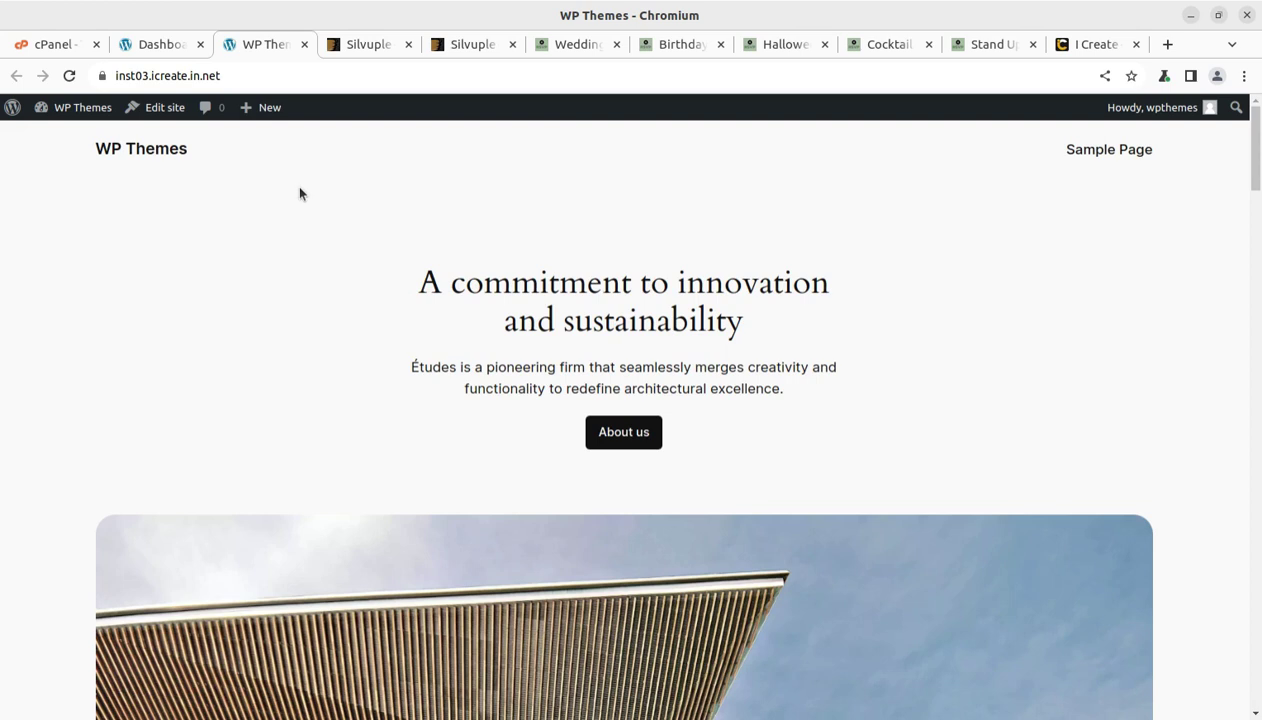
Step: Switch to the file manager and inspect the zip files in silvuple_v1.1's theme and plugins folders, ending in silvuple_v1.1
key("alt+Tab")
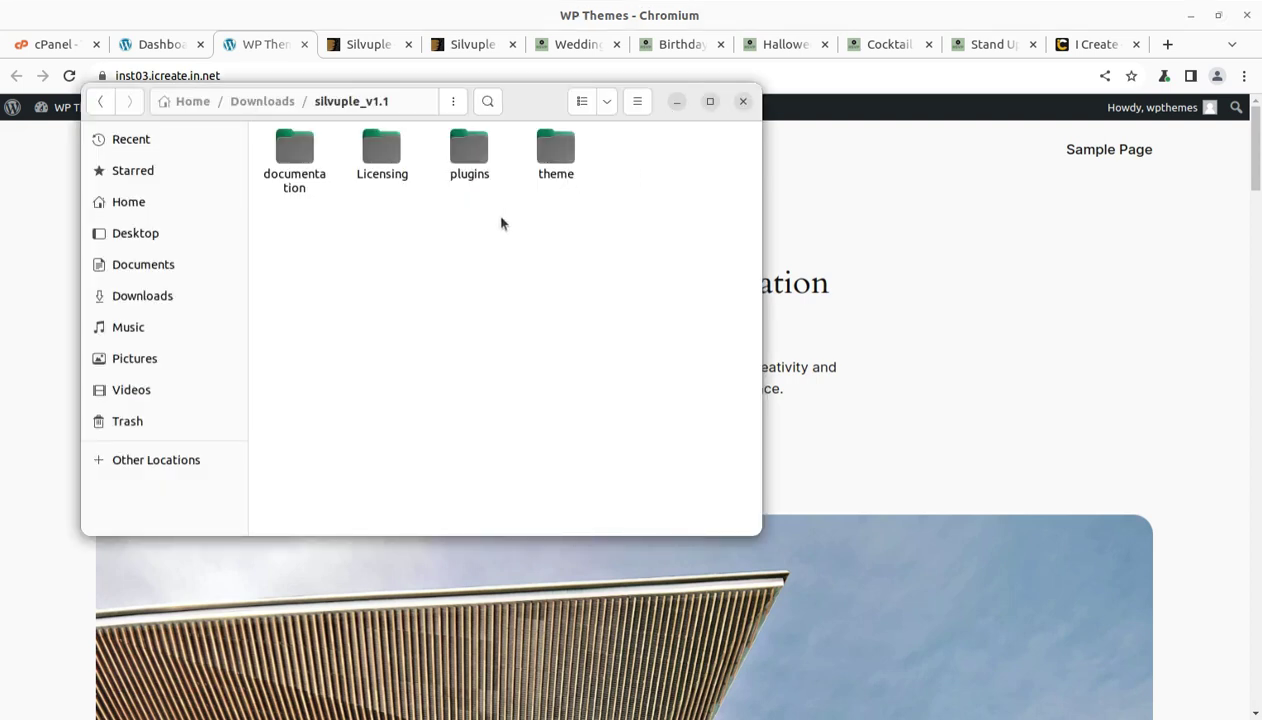
double_click(558, 155)
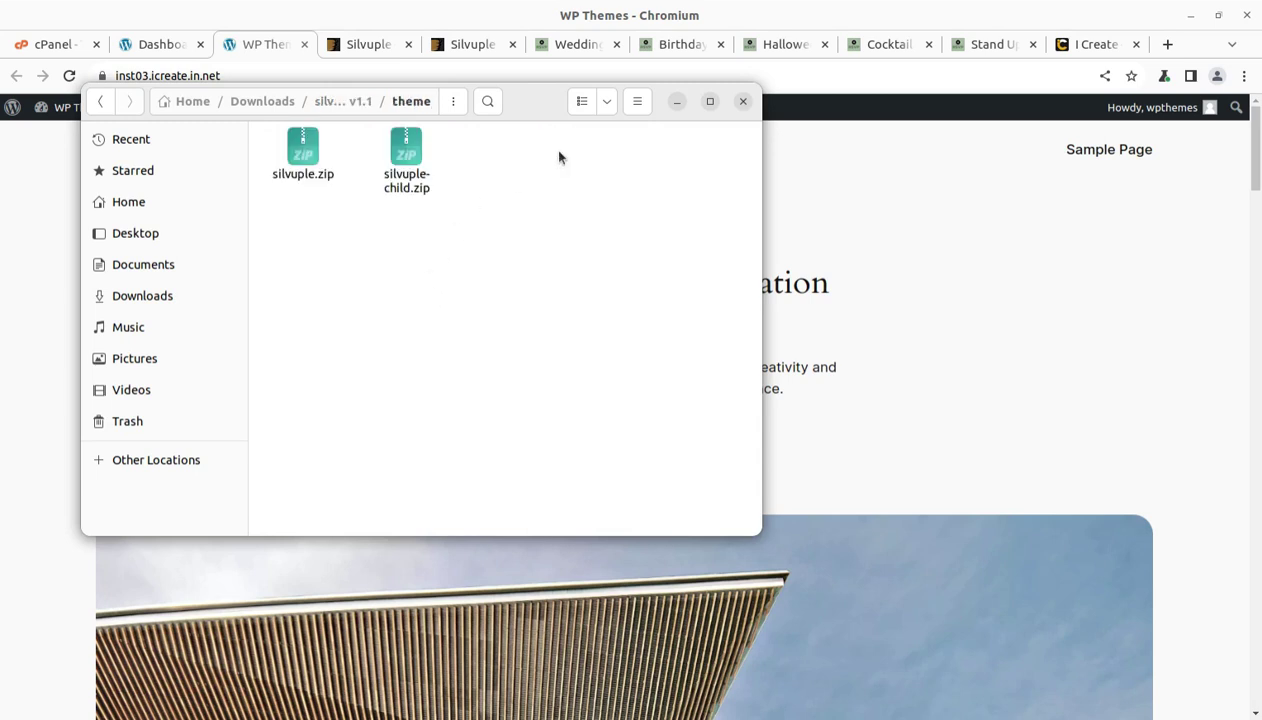
left_click(296, 177)
left_click(387, 157)
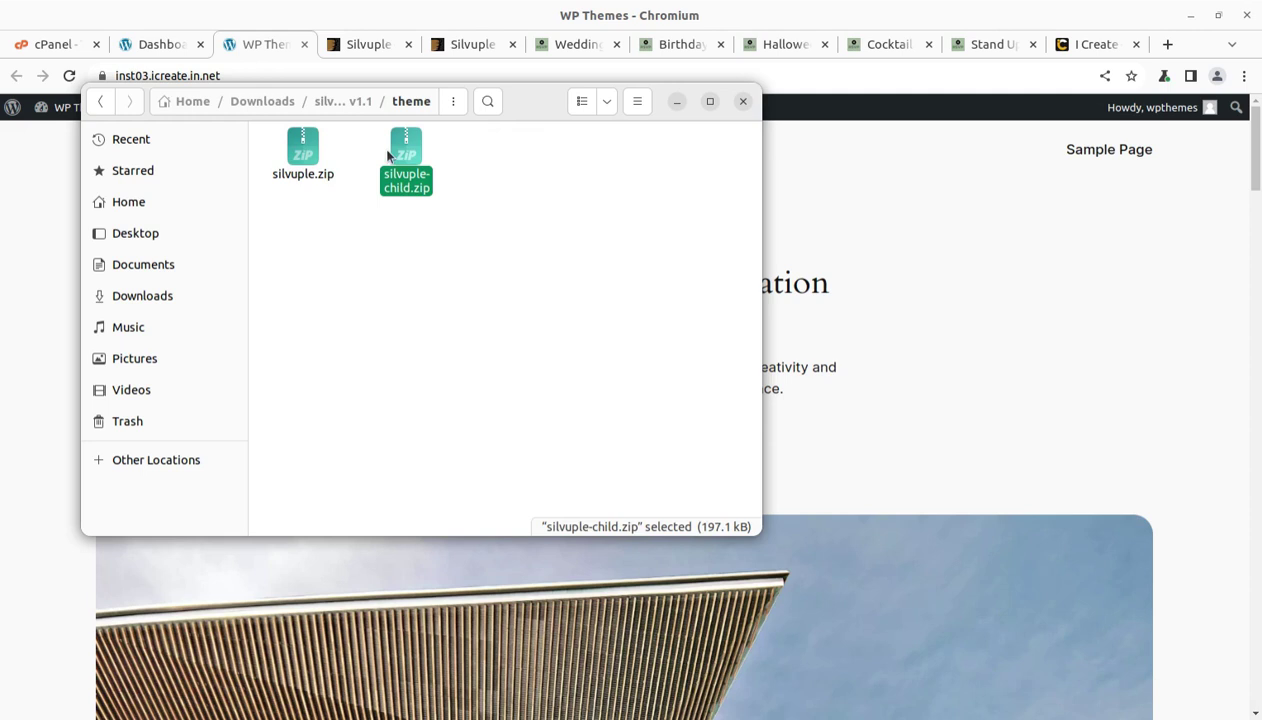
left_click(349, 101)
double_click(463, 153)
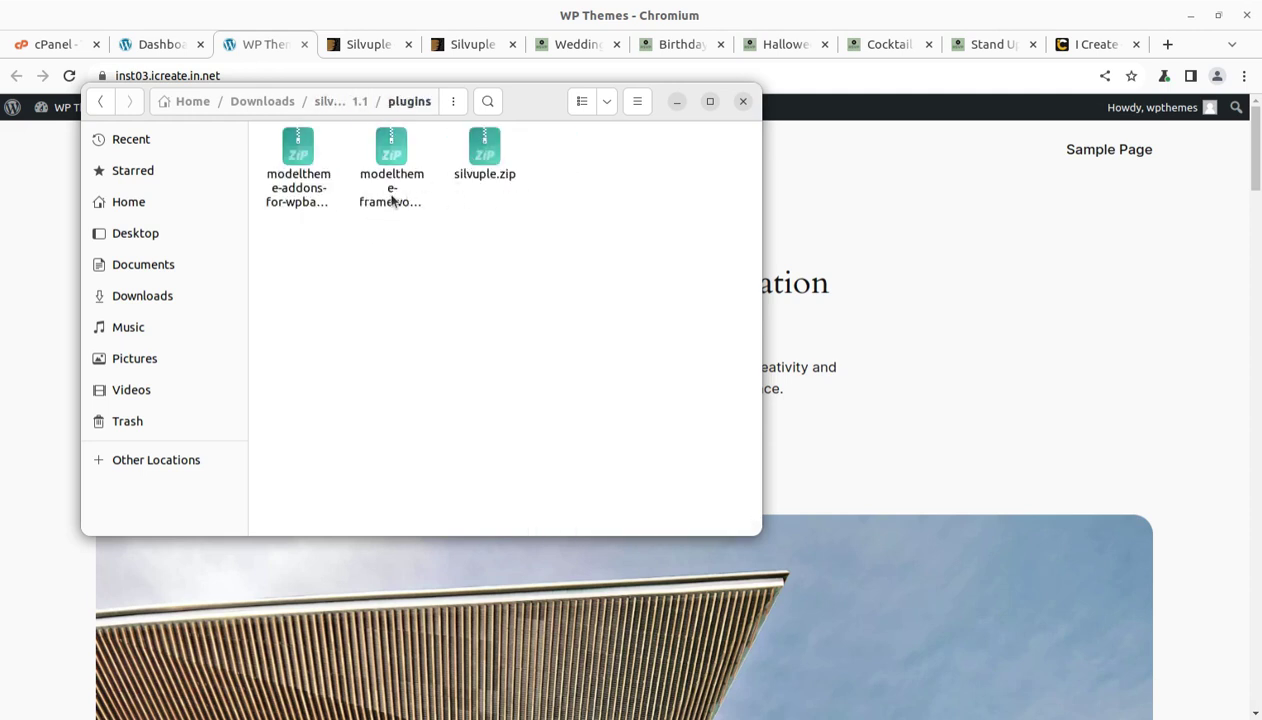
left_click(391, 195)
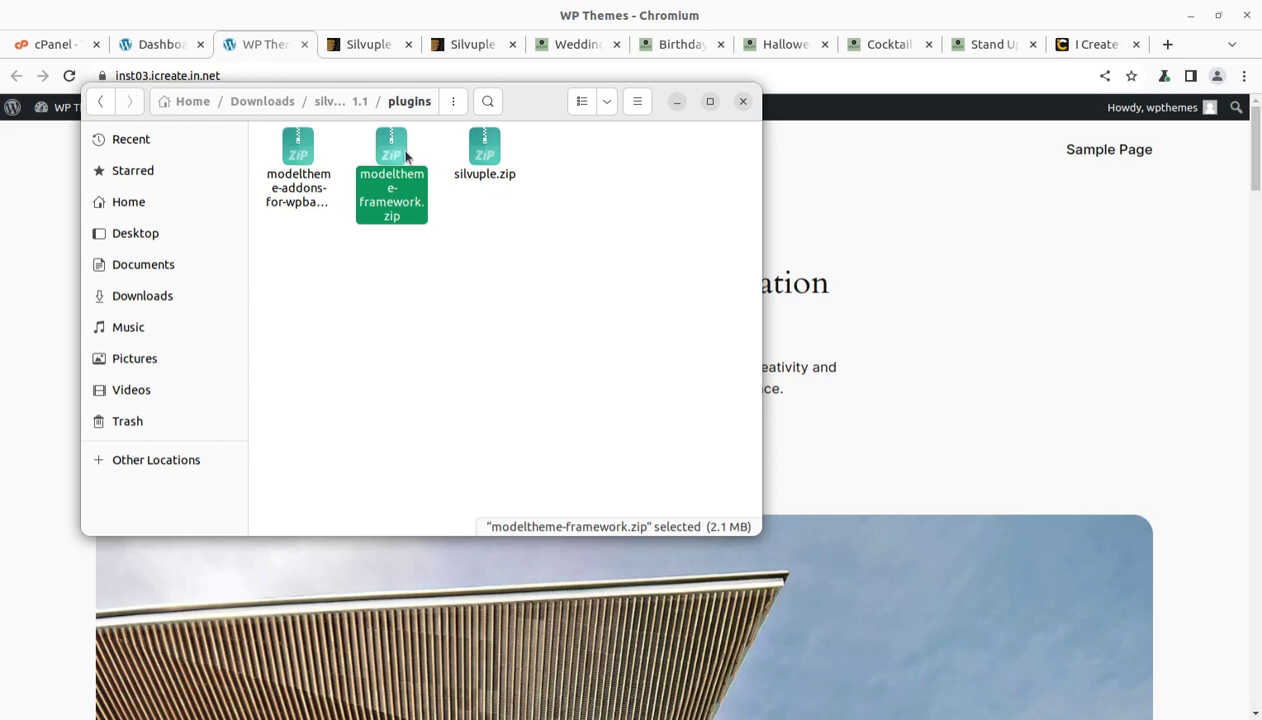
left_click(348, 104)
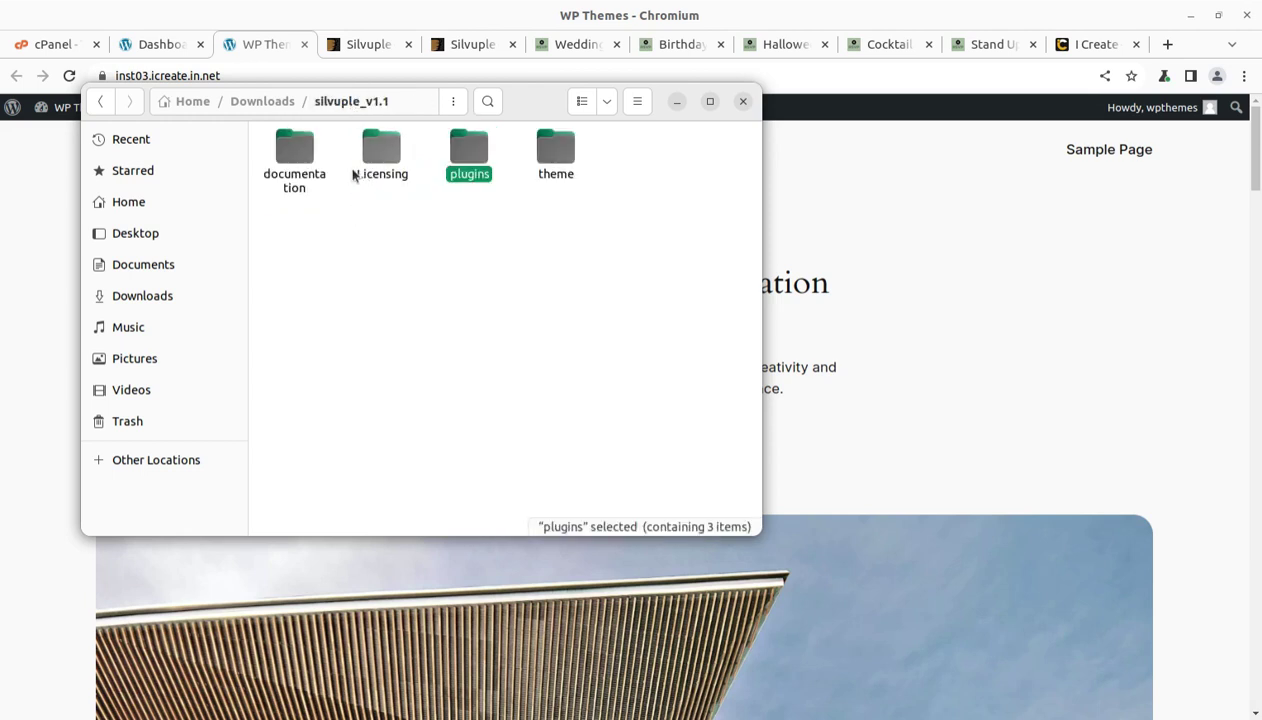
Step: Minimize the file manager and view the price and offer area of the Silvuple item page on ThemeForest
left_click(677, 102)
left_click(385, 45)
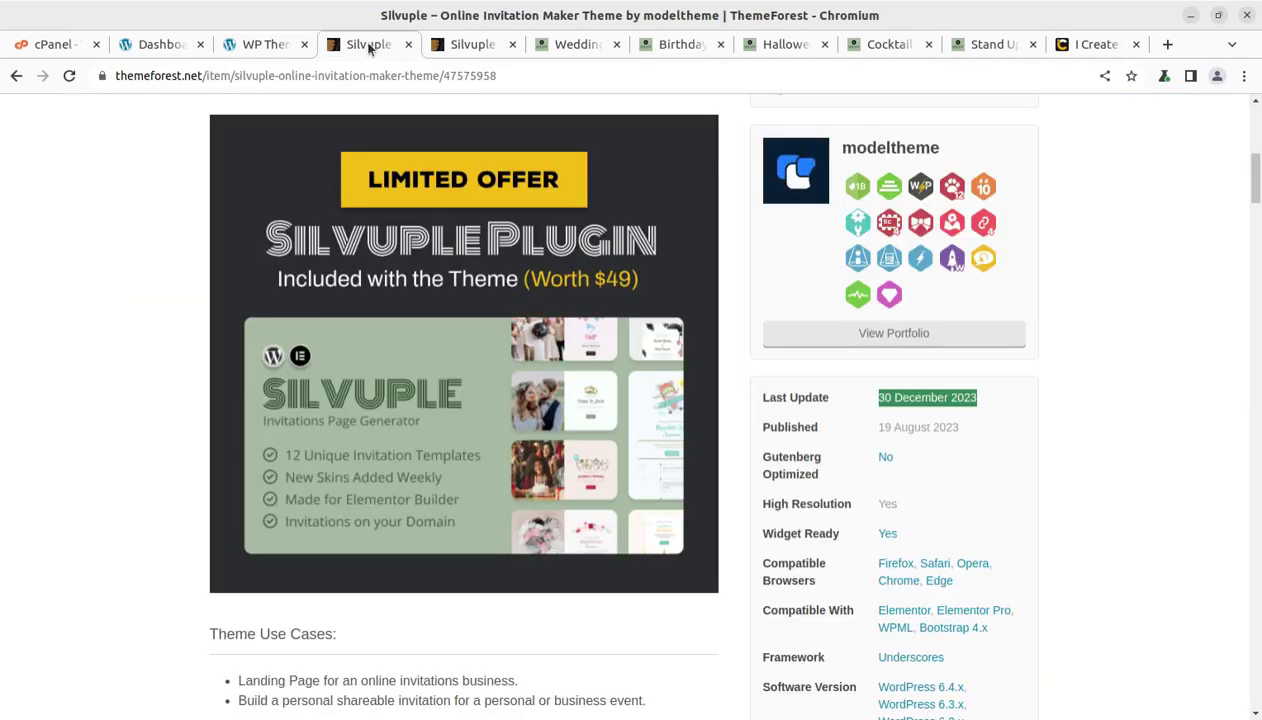
scroll(131, 259, "up", 3)
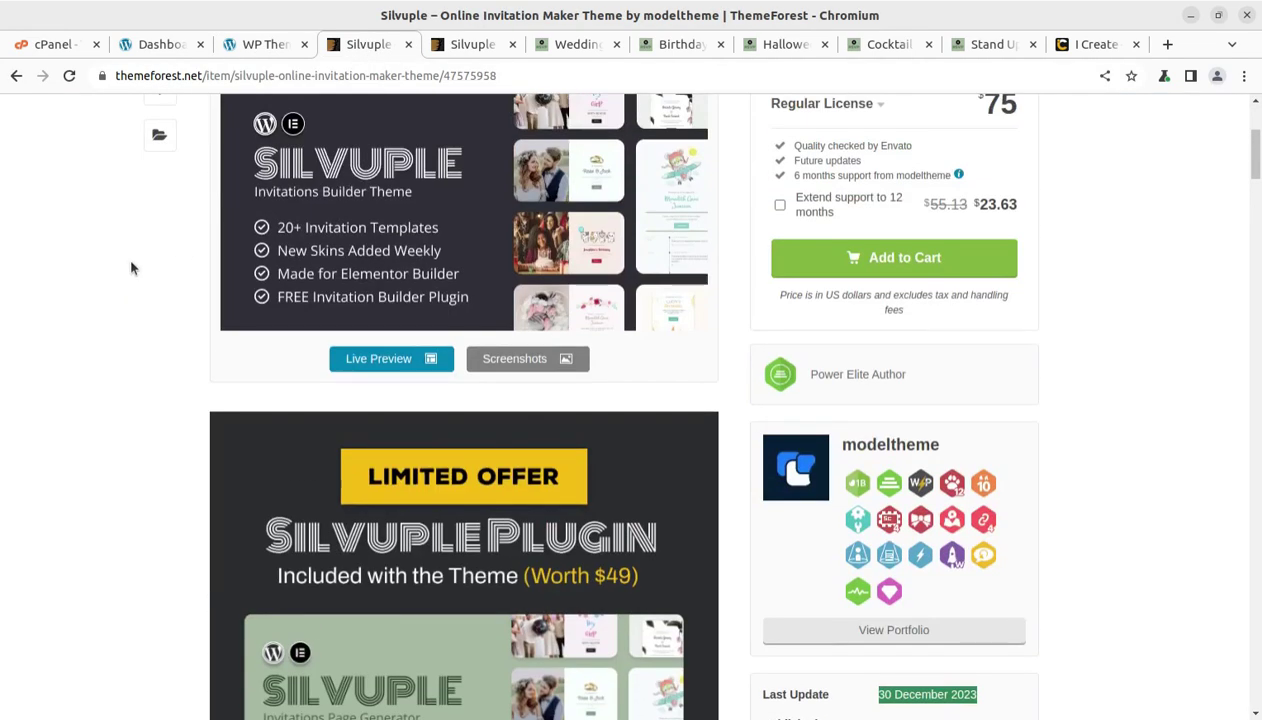
Step: Review the Silvuple theme's regular license price on ThemeForest, and view the i-Create website's home page
scroll(131, 268, "up", 3)
scroll(912, 330, "down", 1)
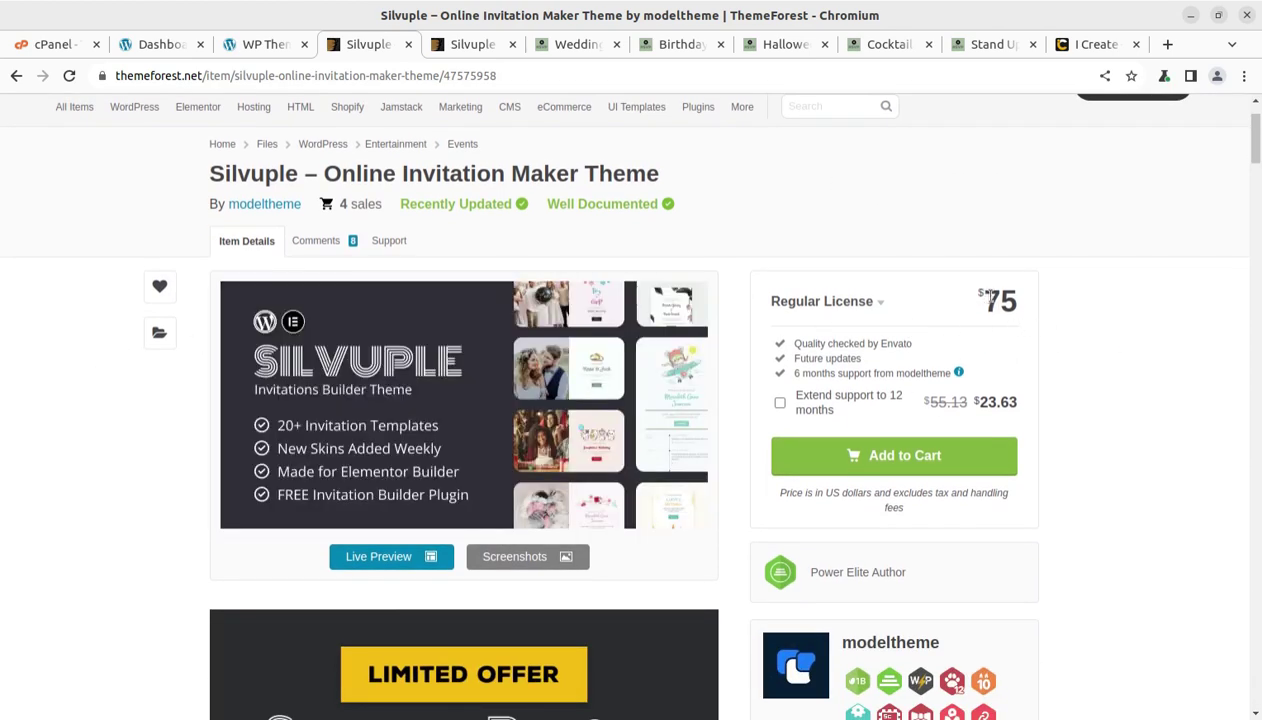
left_click_drag(982, 300, 1014, 300)
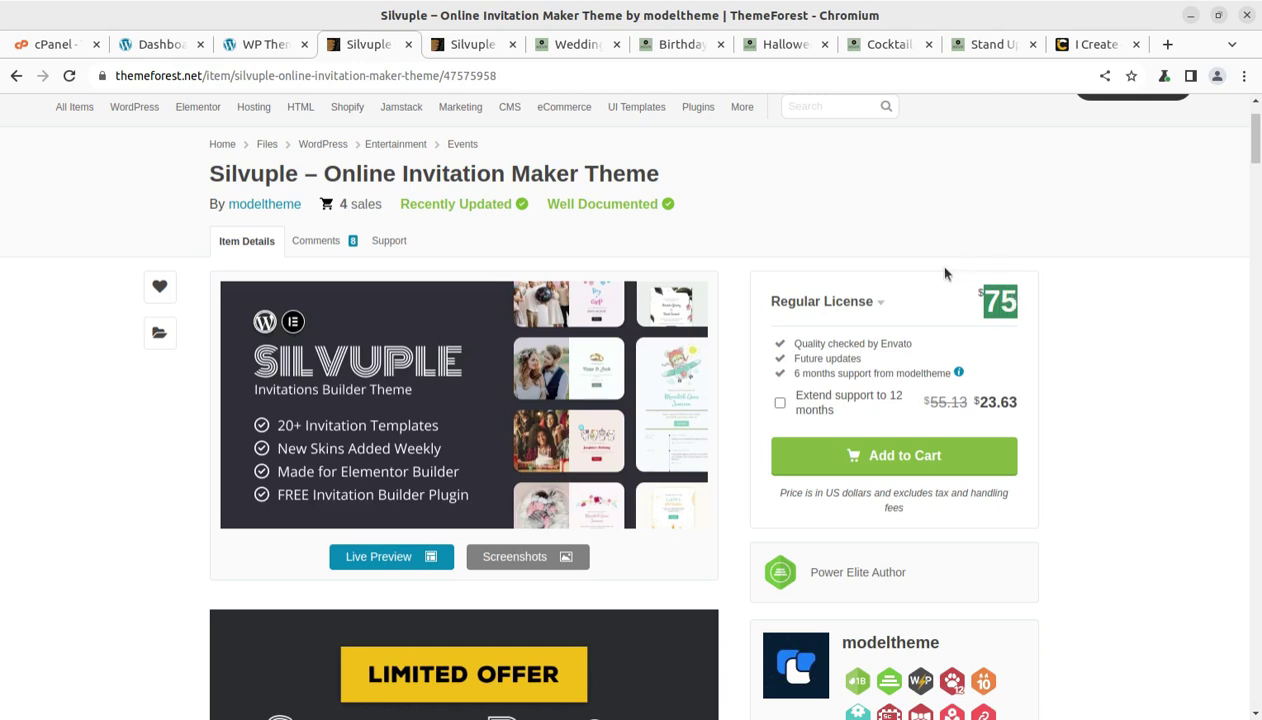
left_click(1089, 46)
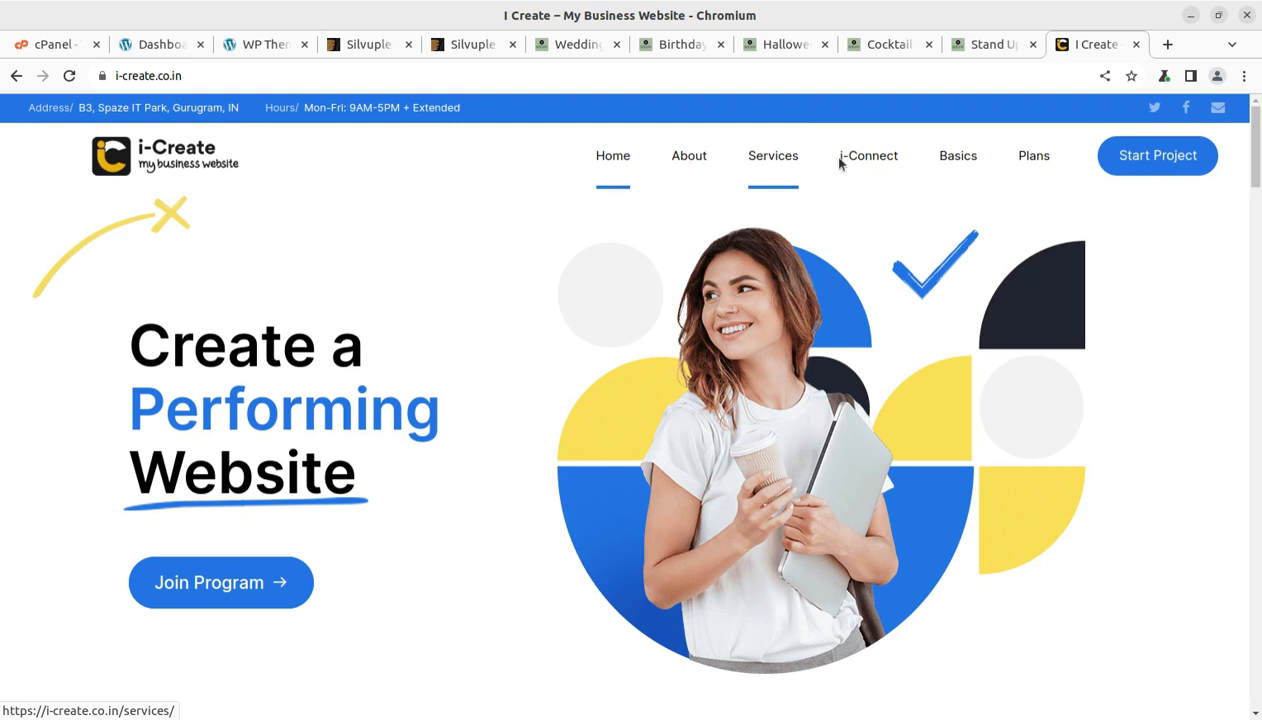
mouse_move(876, 160)
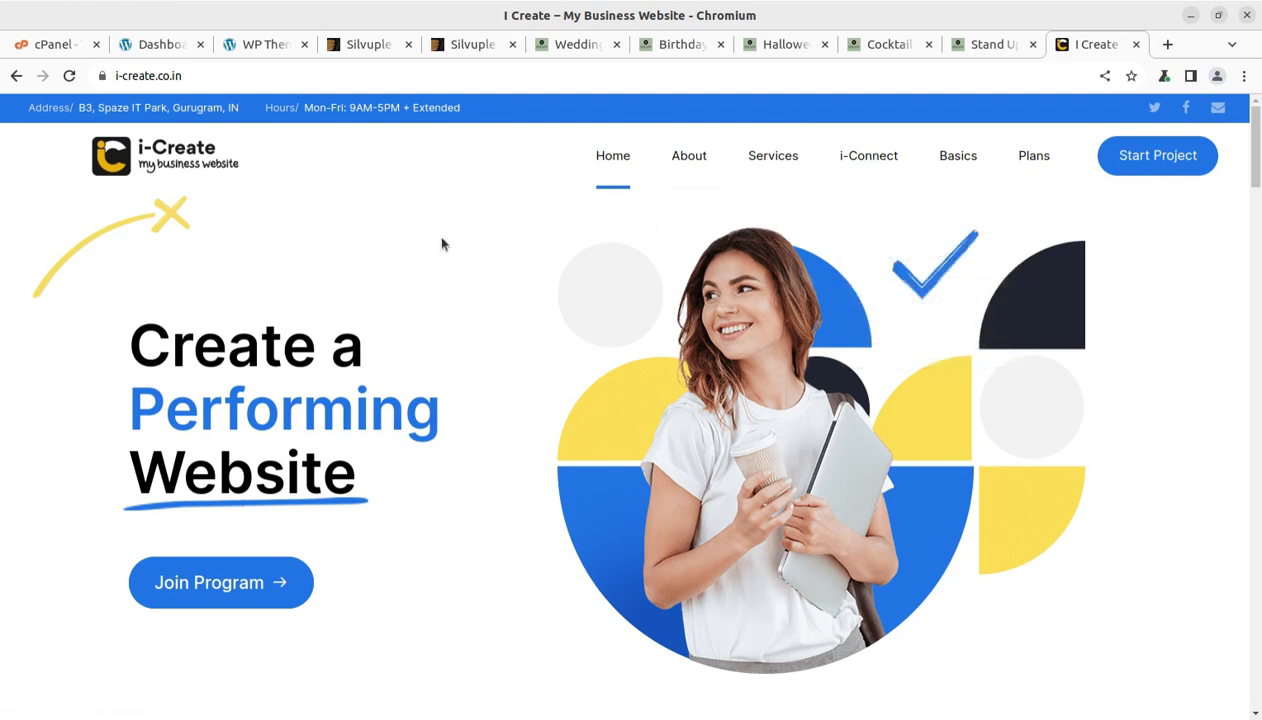
Step: View the WP Themes site's front end from its header down through the default content
left_click(265, 46)
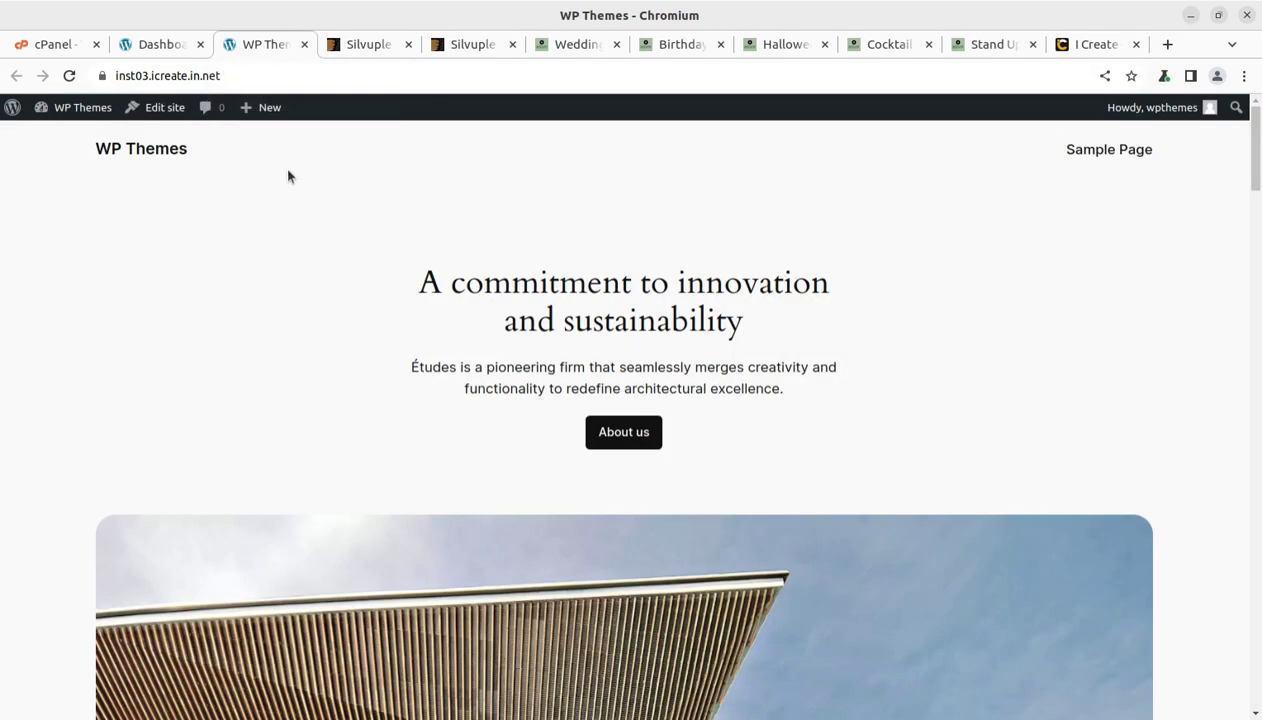
scroll(515, 338, "down", 7)
scroll(520, 347, "up", 8)
Step: Return to the WordPress dashboard and check the WordPress version and running theme under At a Glance
left_click(160, 44)
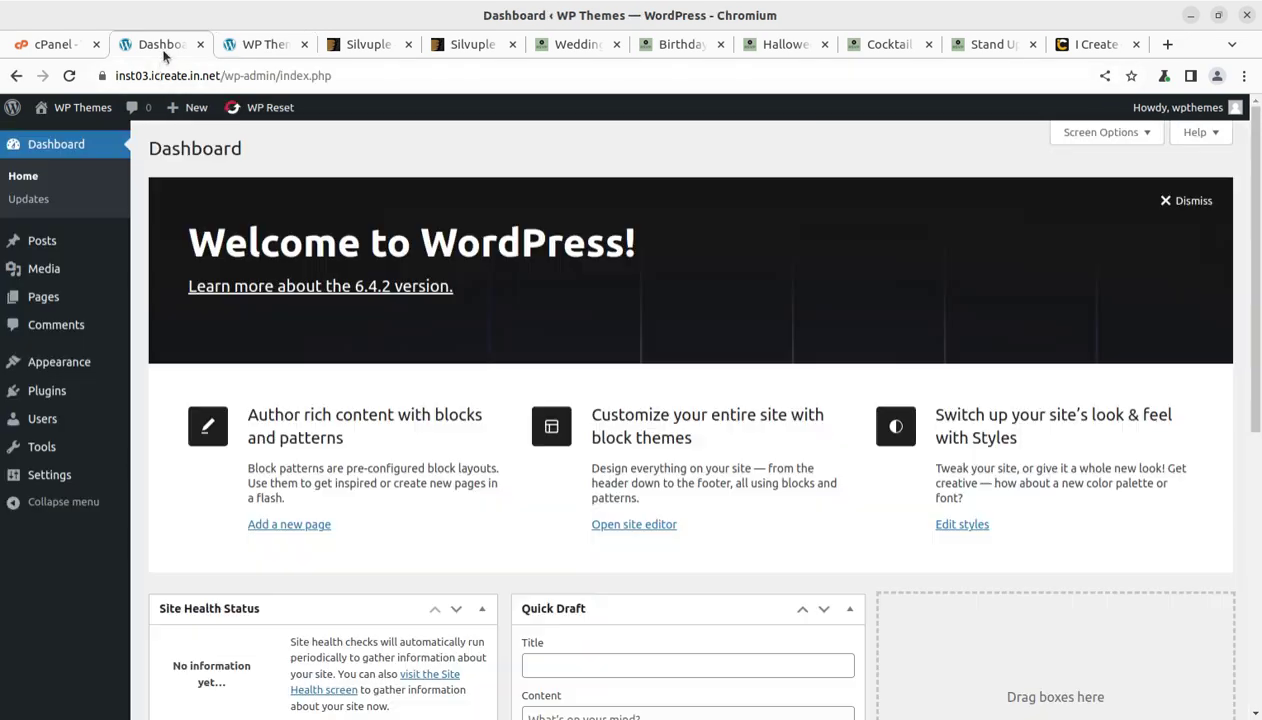
scroll(324, 490, "down", 3)
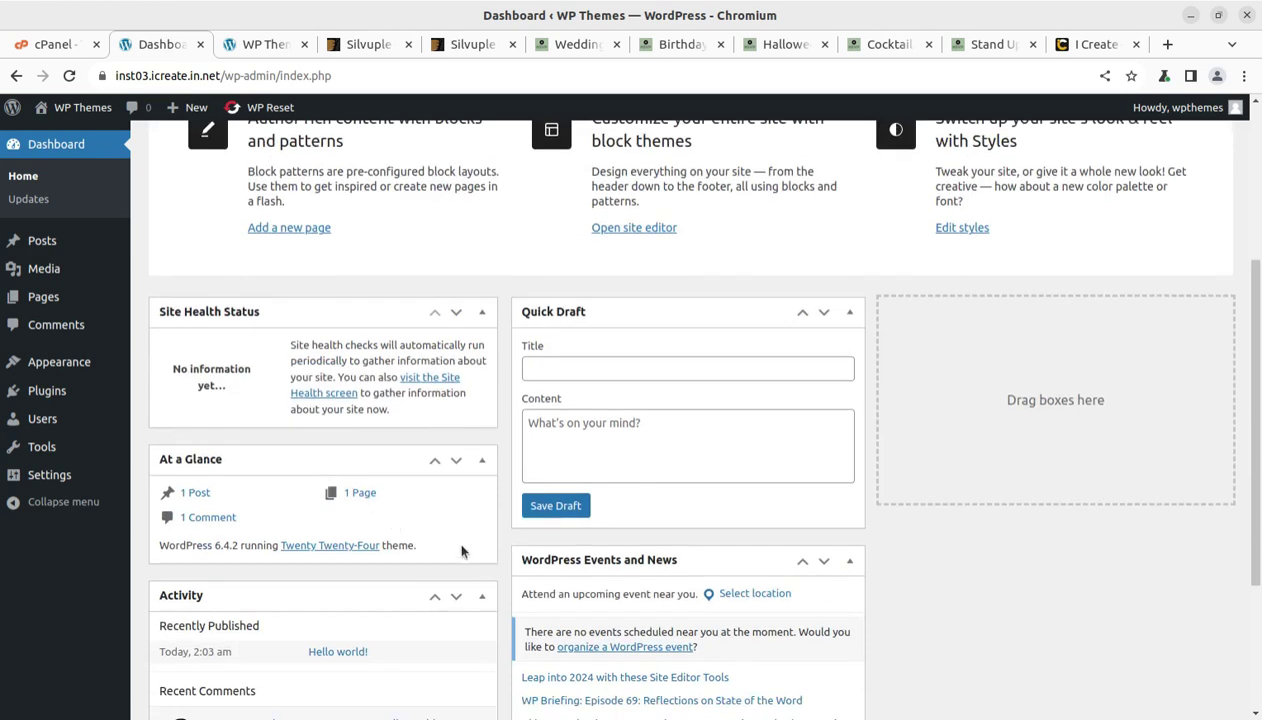
left_click_drag(465, 551, 158, 545)
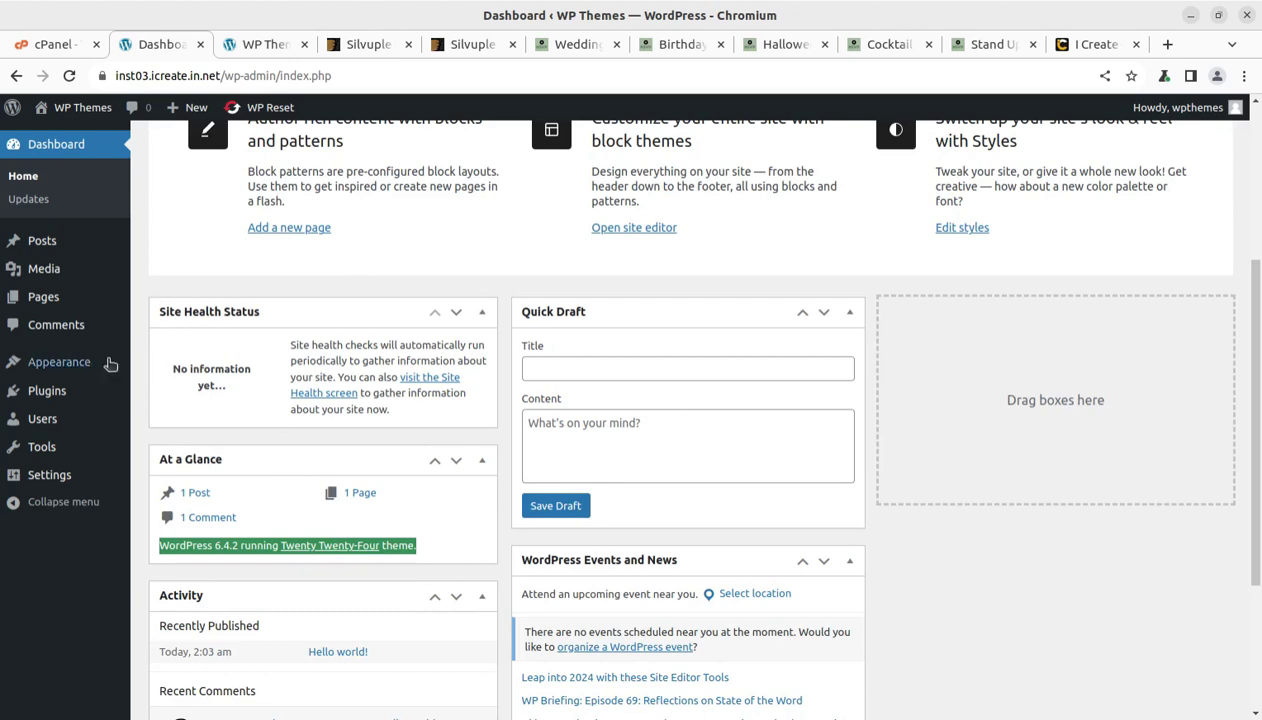
Step: Install the Silvuple theme on the site by uploading silvuple.zip from the silvuple_v1.1 theme folder
mouse_move(72, 368)
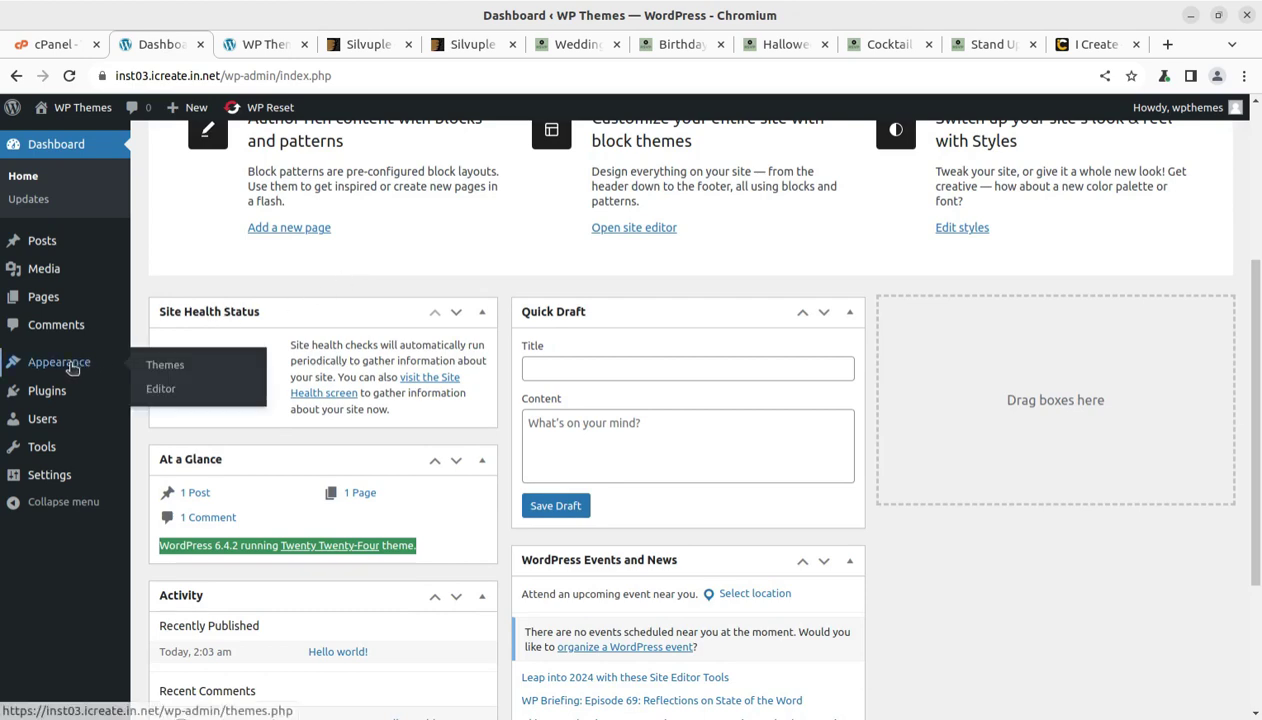
left_click(163, 368)
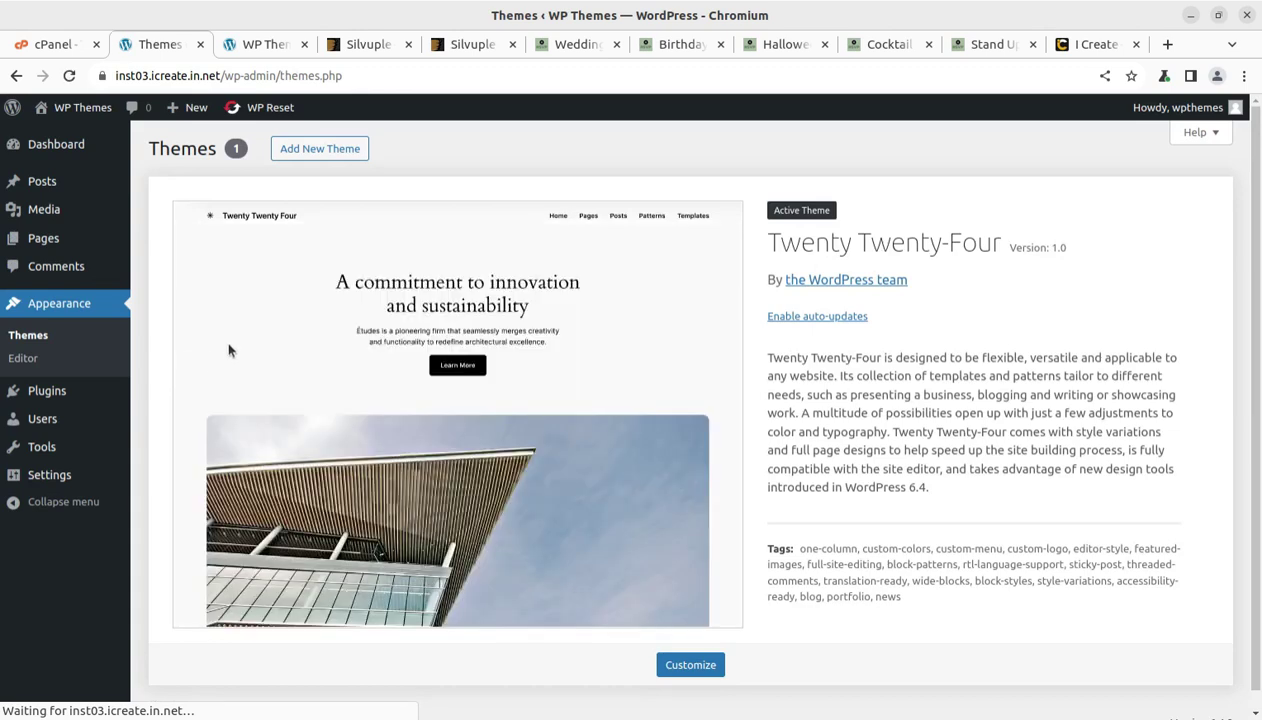
left_click(312, 157)
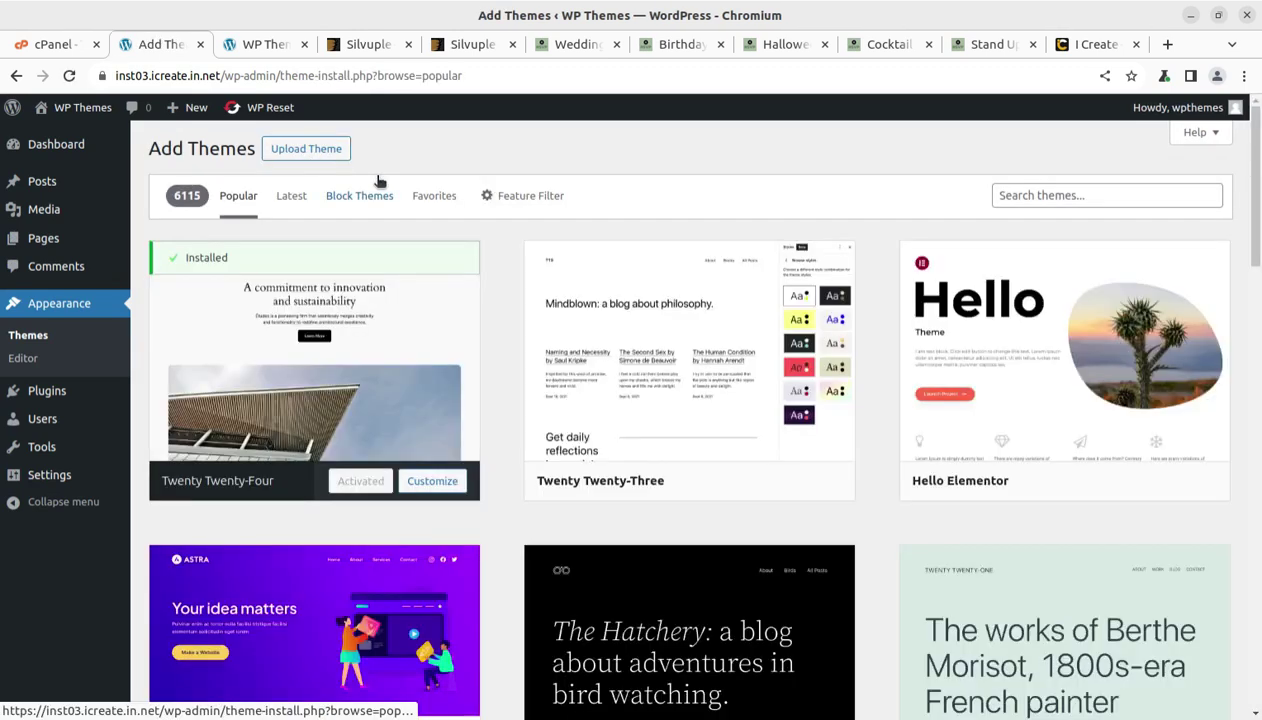
left_click(306, 157)
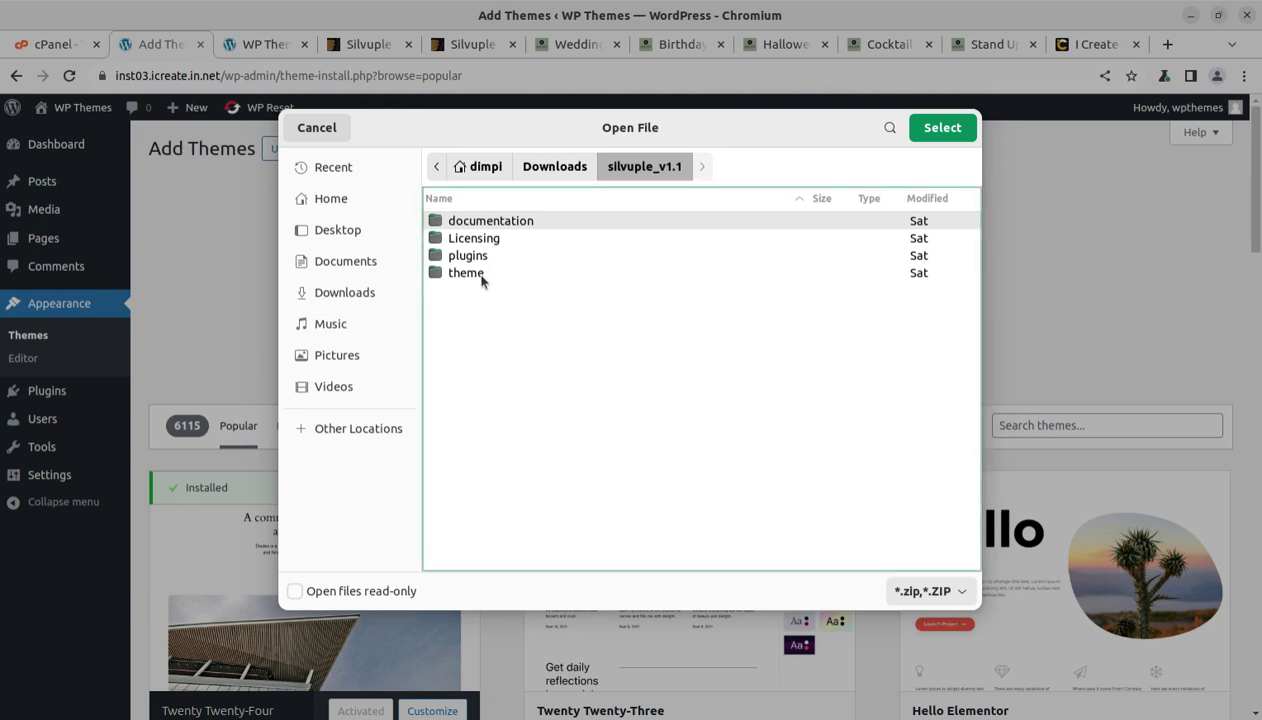
double_click(480, 273)
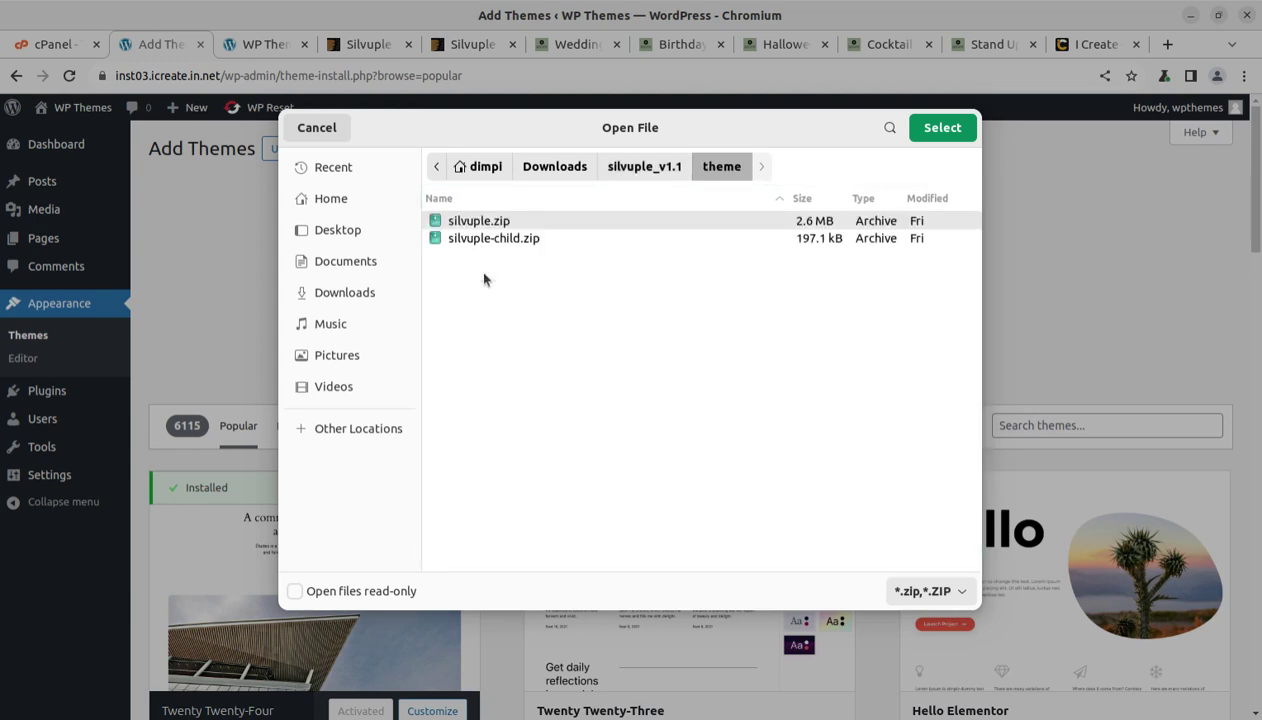
left_click(503, 222)
left_click(940, 128)
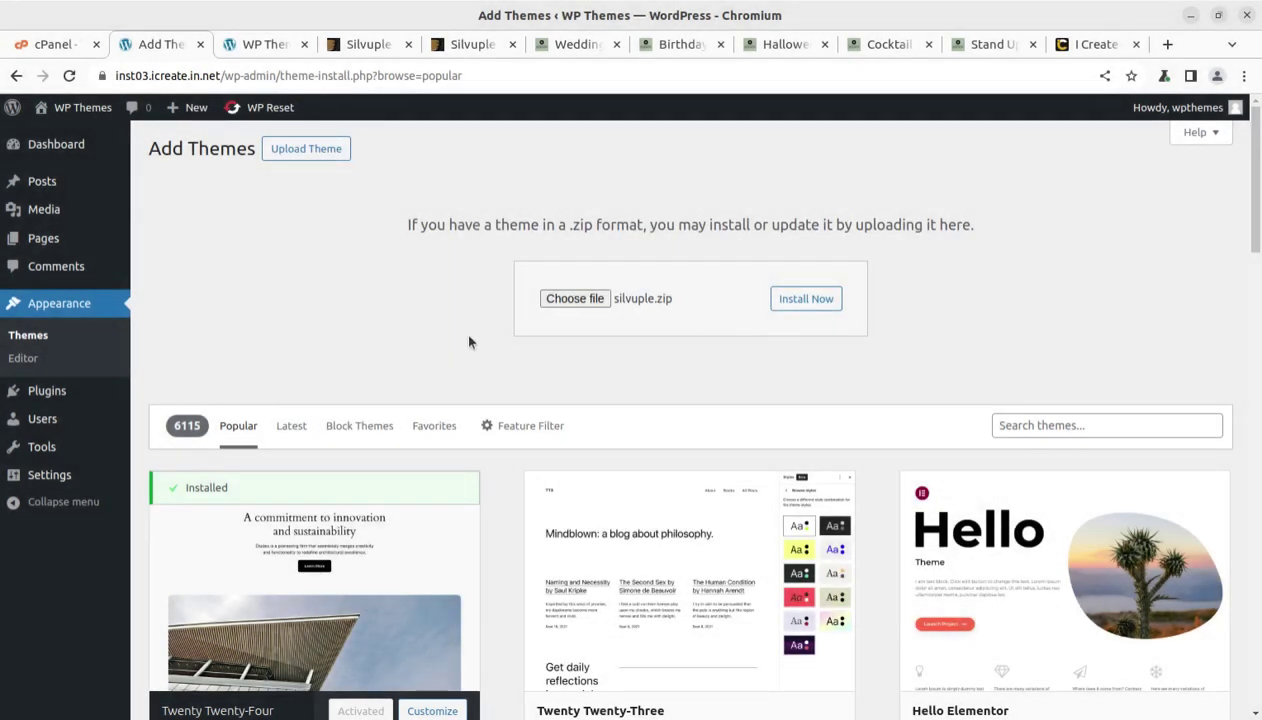
left_click(818, 302)
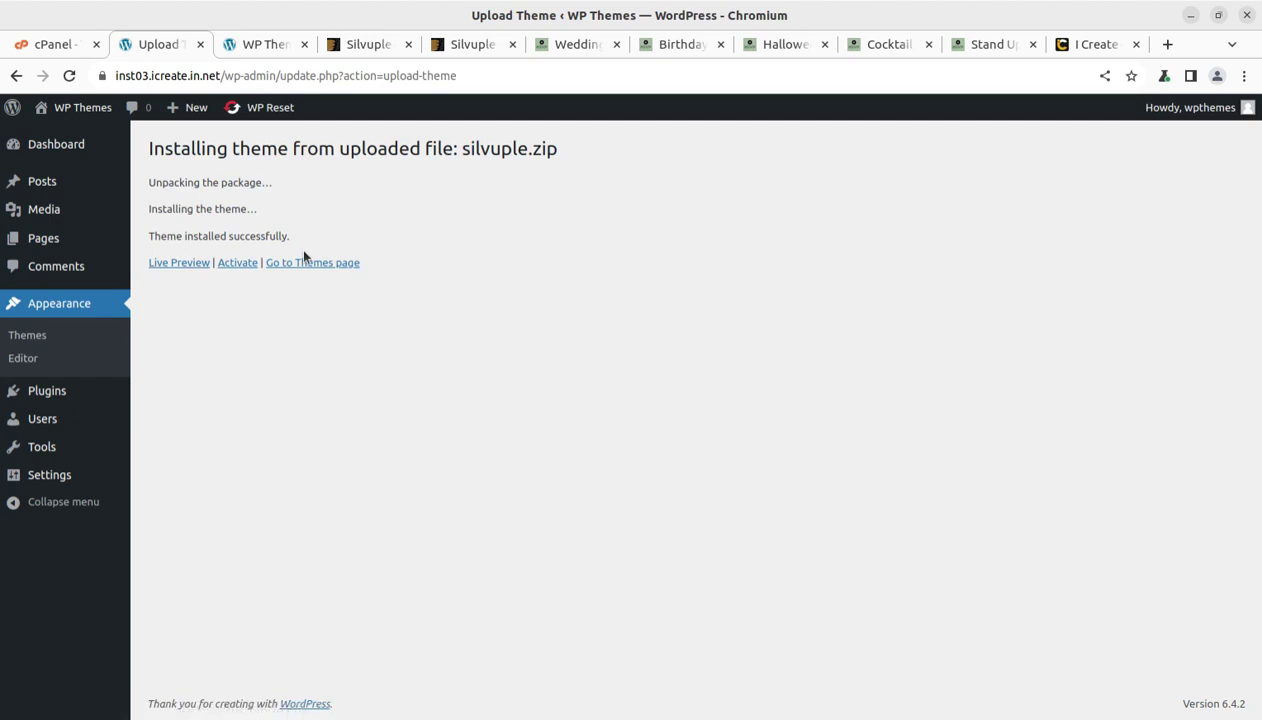
Step: Go to the installed themes, check Silvuple's details and version, and activate it
left_click(326, 266)
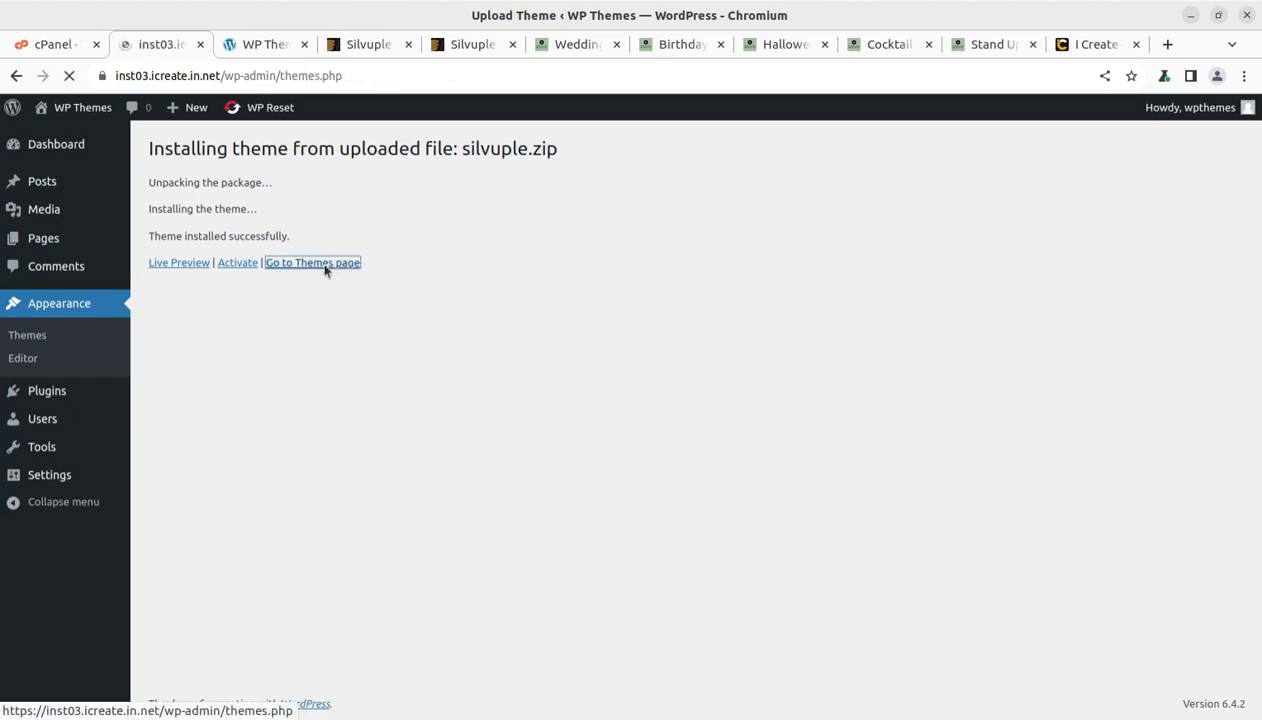
mouse_move(721, 323)
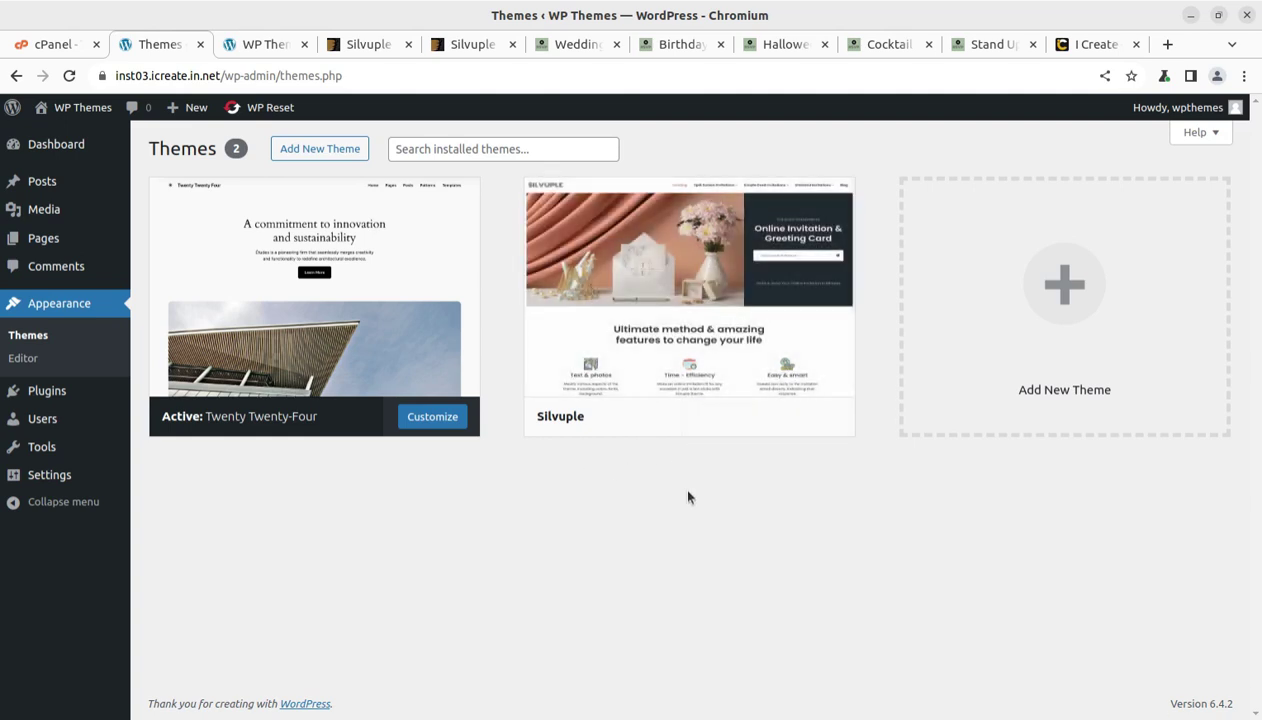
left_click(672, 304)
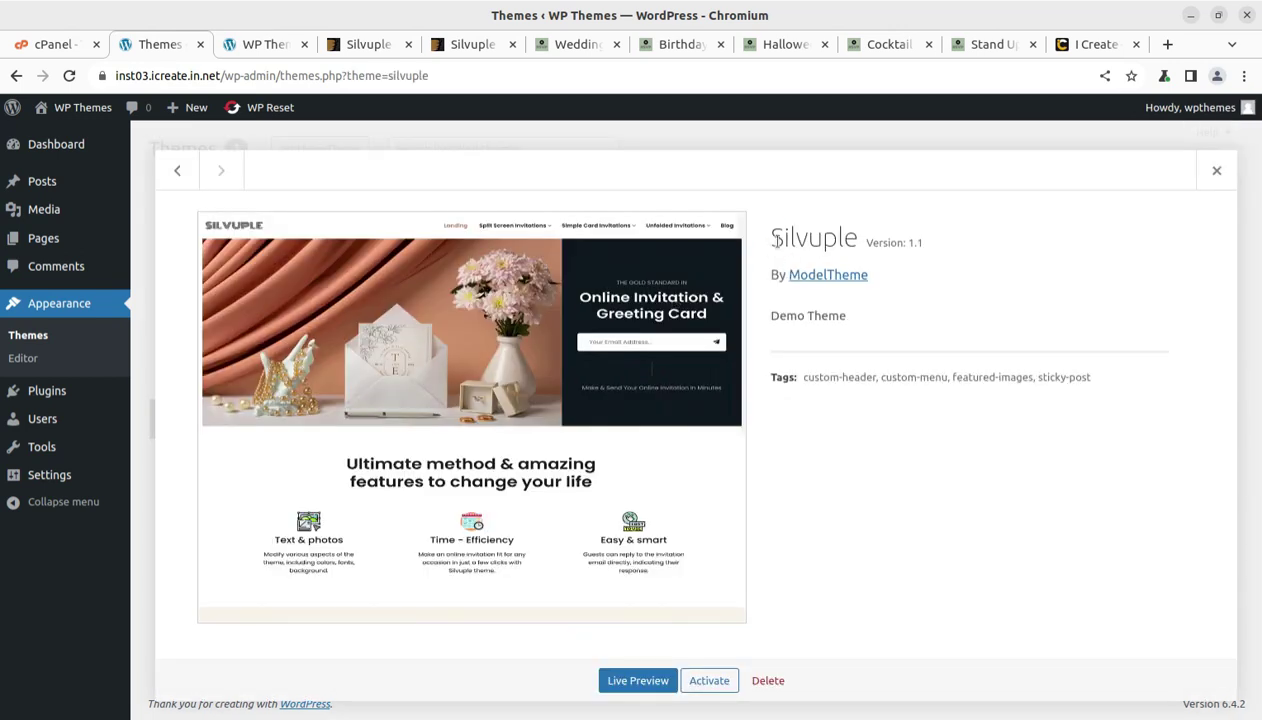
left_click_drag(766, 238, 961, 250)
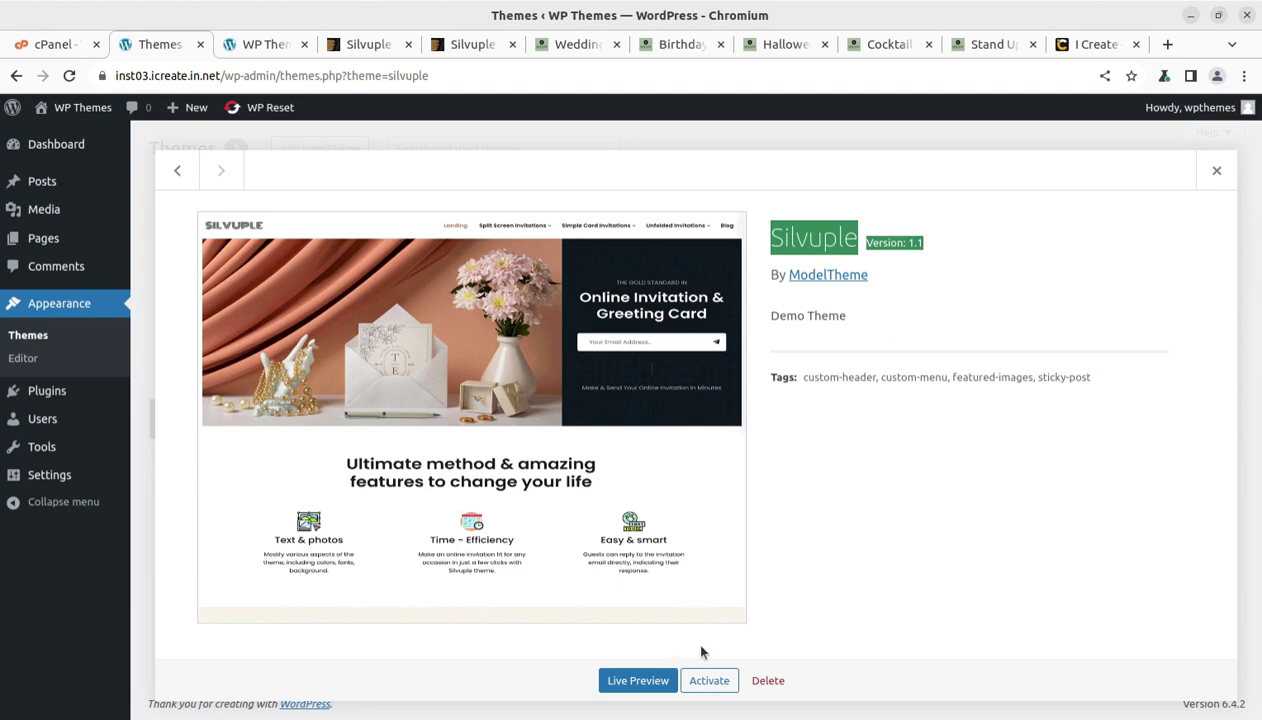
left_click(718, 682)
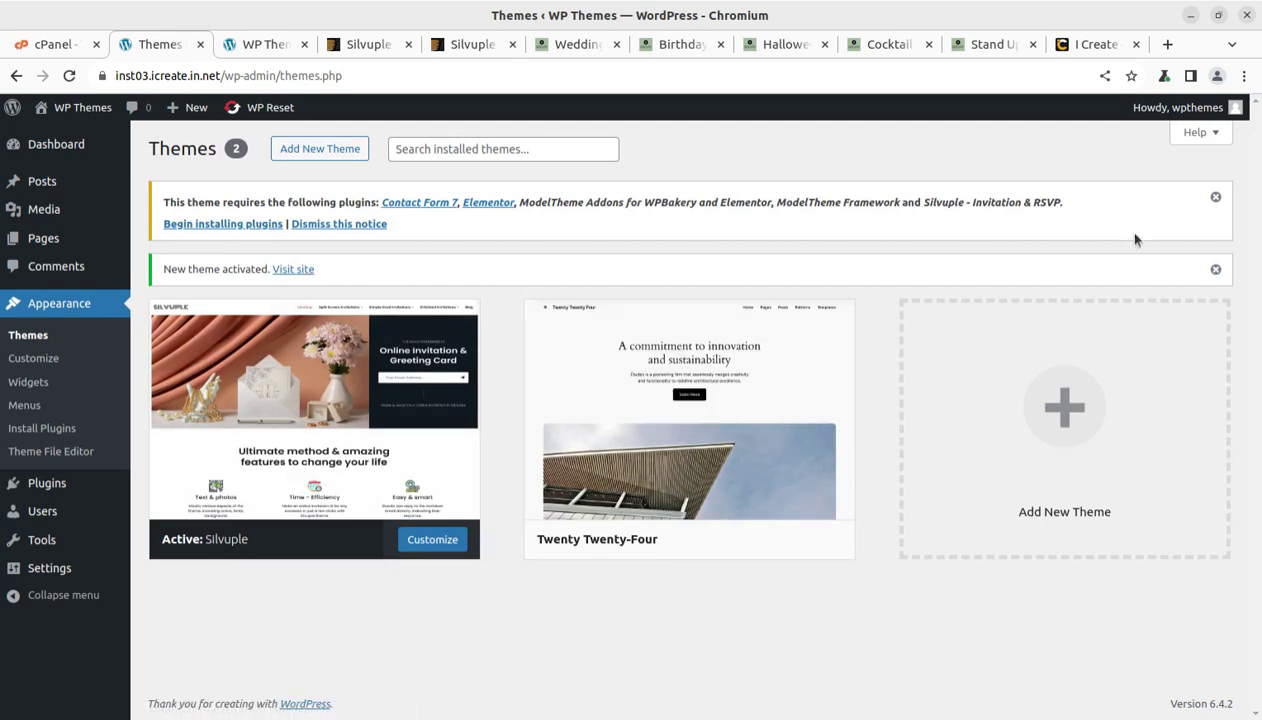
Step: Bulk-install all the plugins that the Silvuple theme requires
left_click(208, 224)
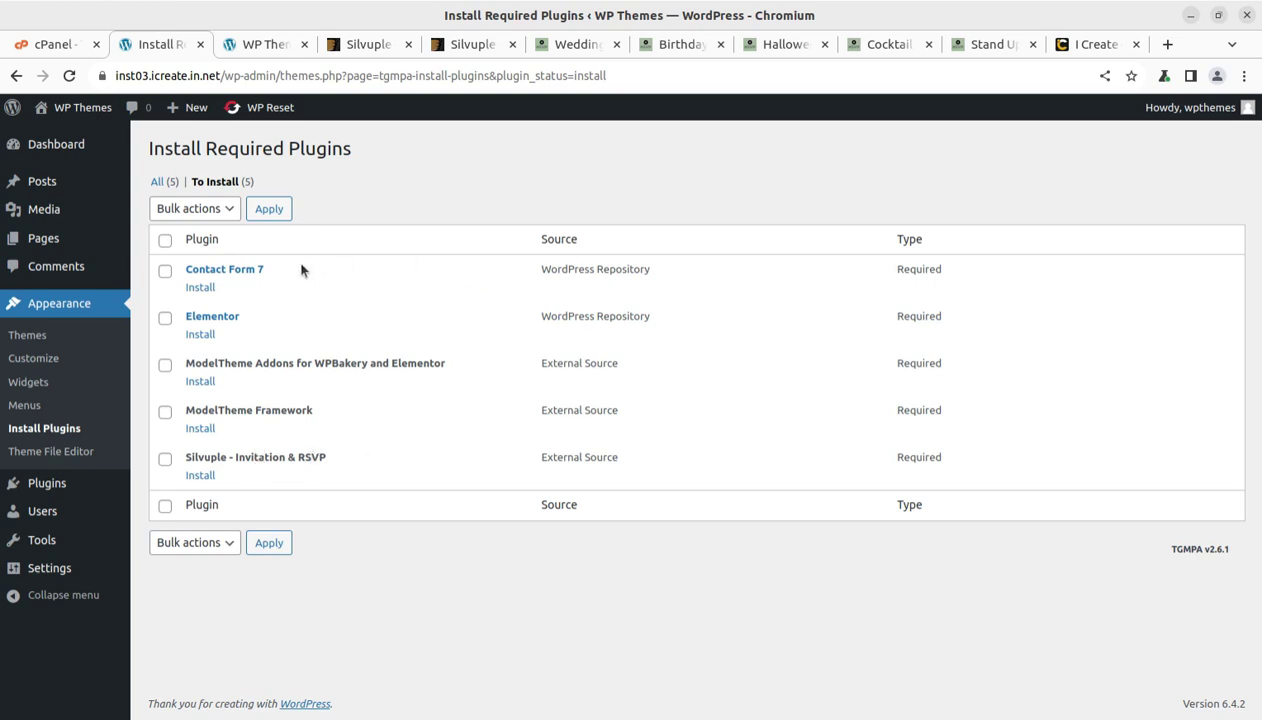
left_click(165, 242)
left_click(222, 209)
left_click(199, 243)
left_click(266, 208)
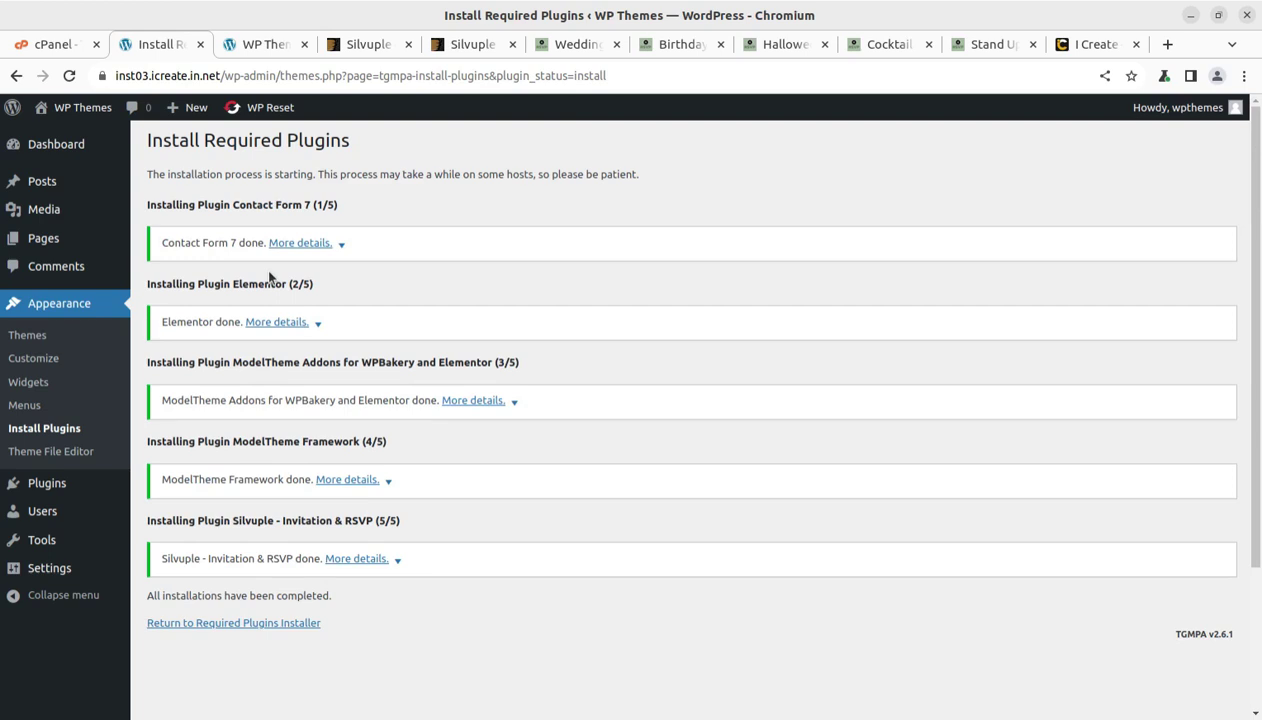
Step: Return to the required plugins list and bulk-activate all of the installed plugins
left_click(268, 624)
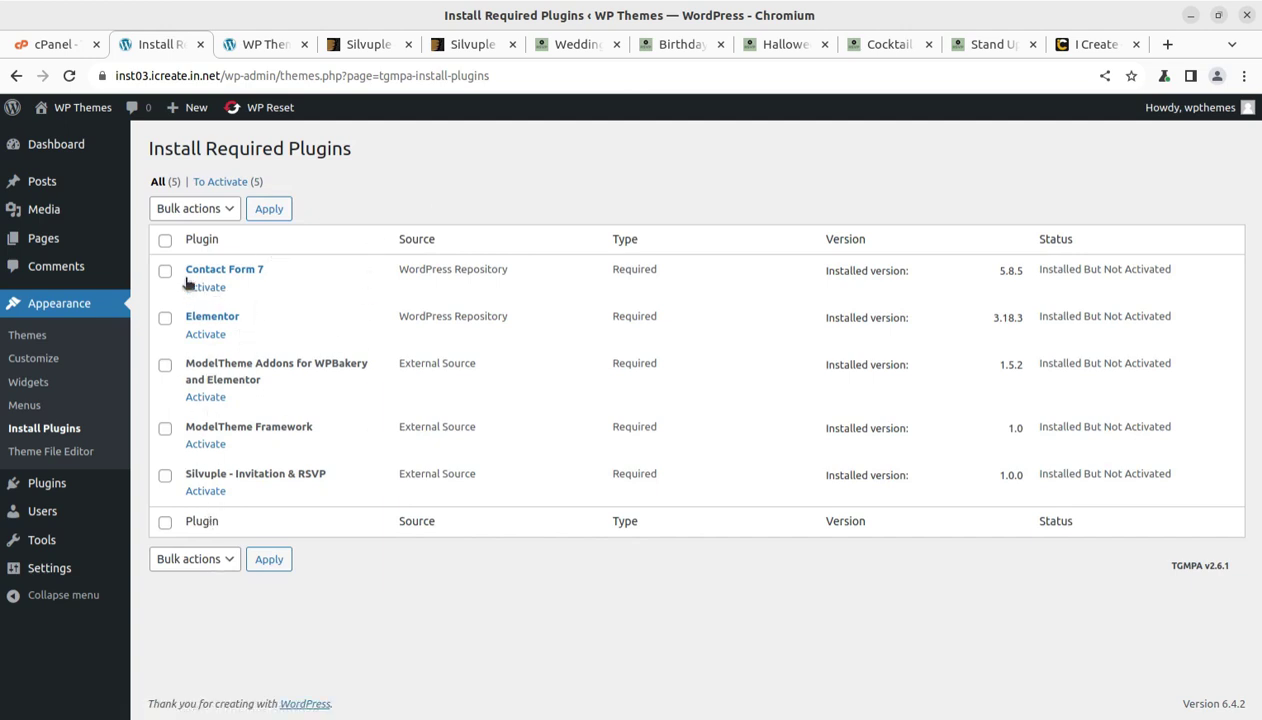
left_click(165, 240)
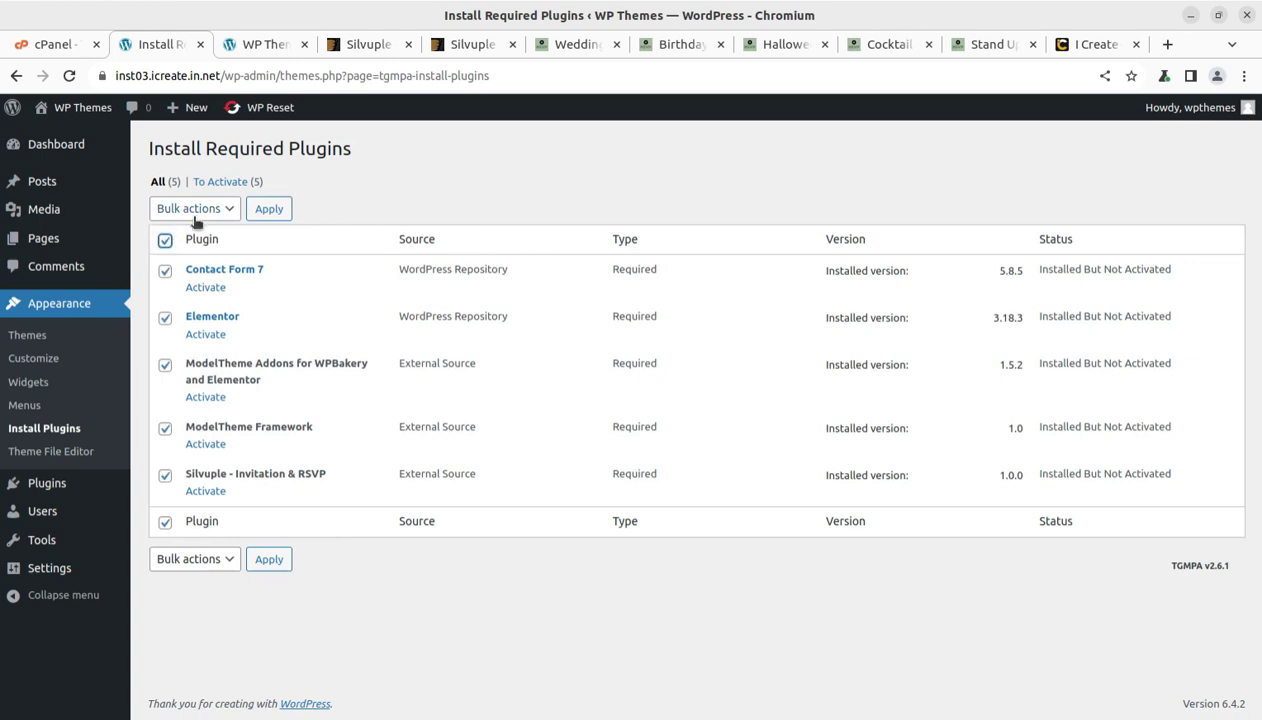
left_click(195, 210)
left_click(192, 275)
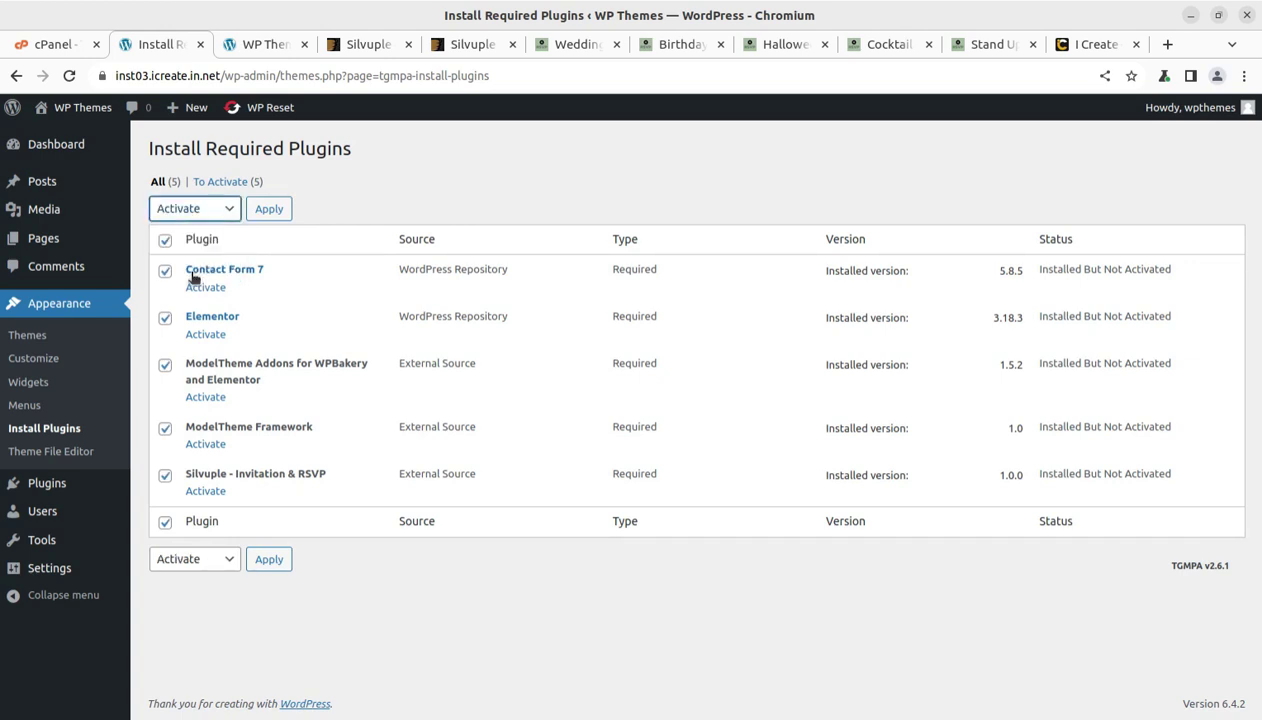
left_click(269, 208)
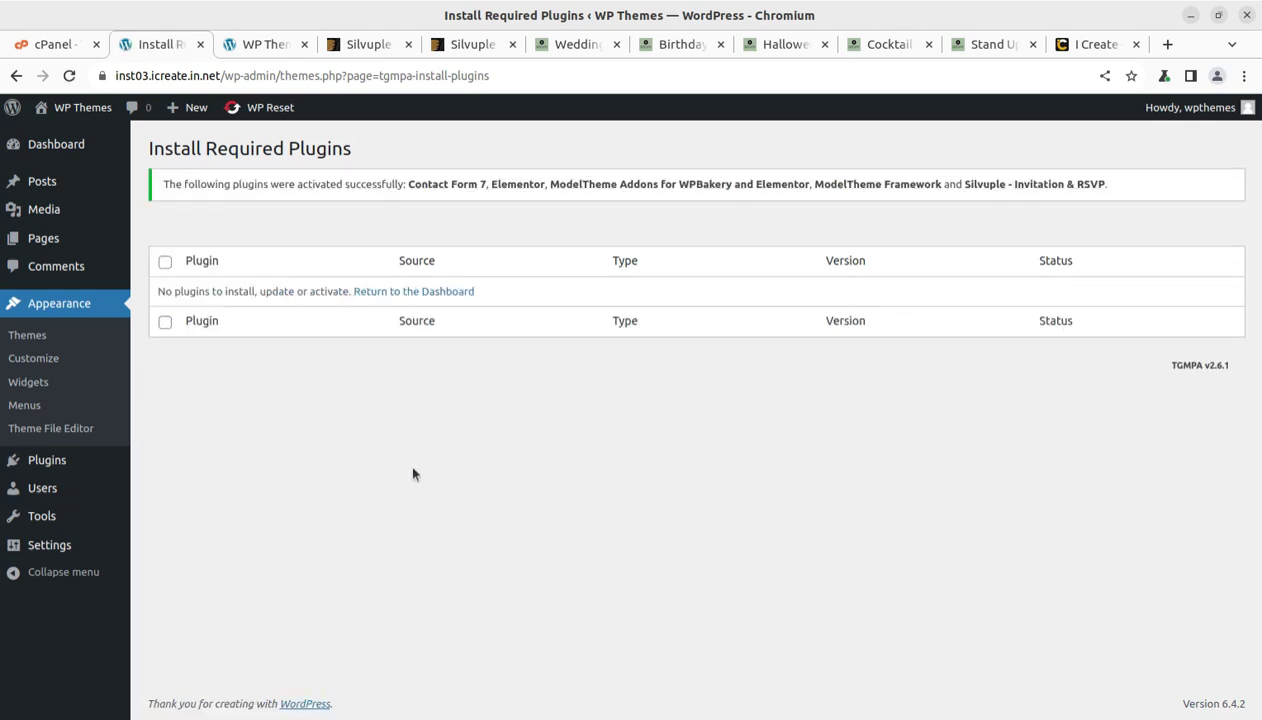
Step: Return to the WordPress dashboard, closing the Elementor onboarding, and look over its widgets
left_click(75, 153)
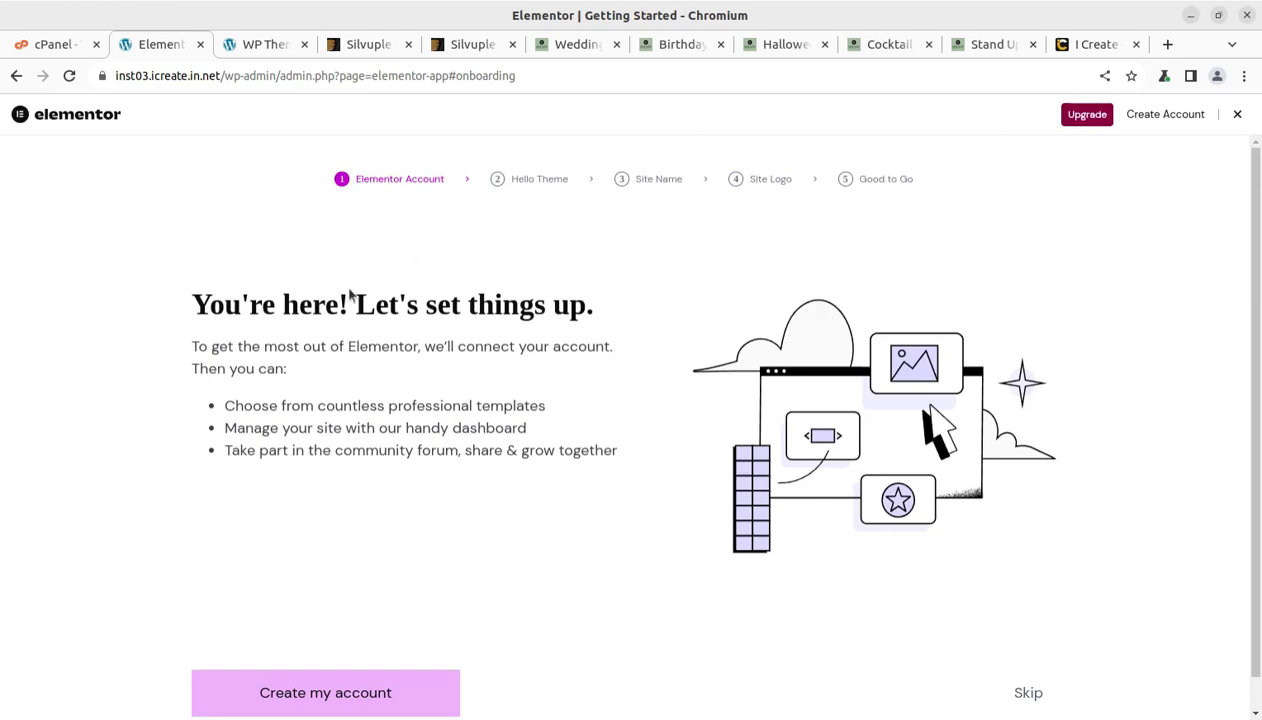
left_click(1237, 116)
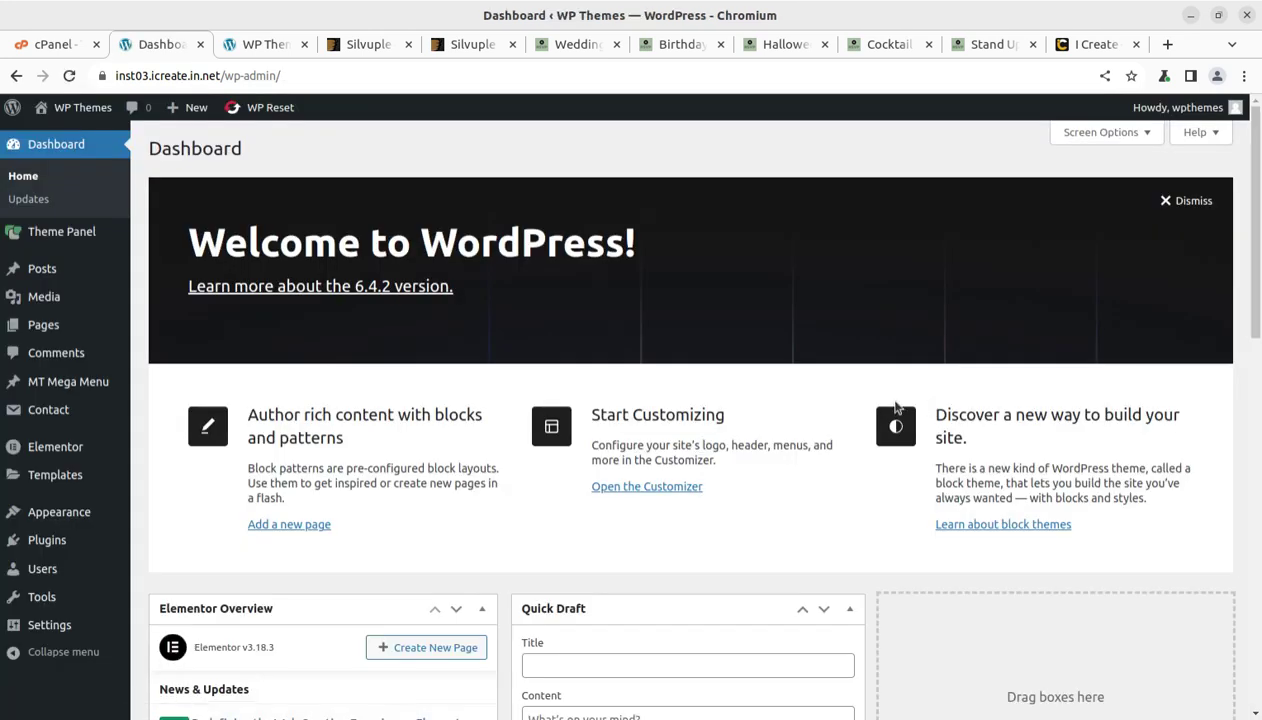
scroll(332, 526, "down", 4)
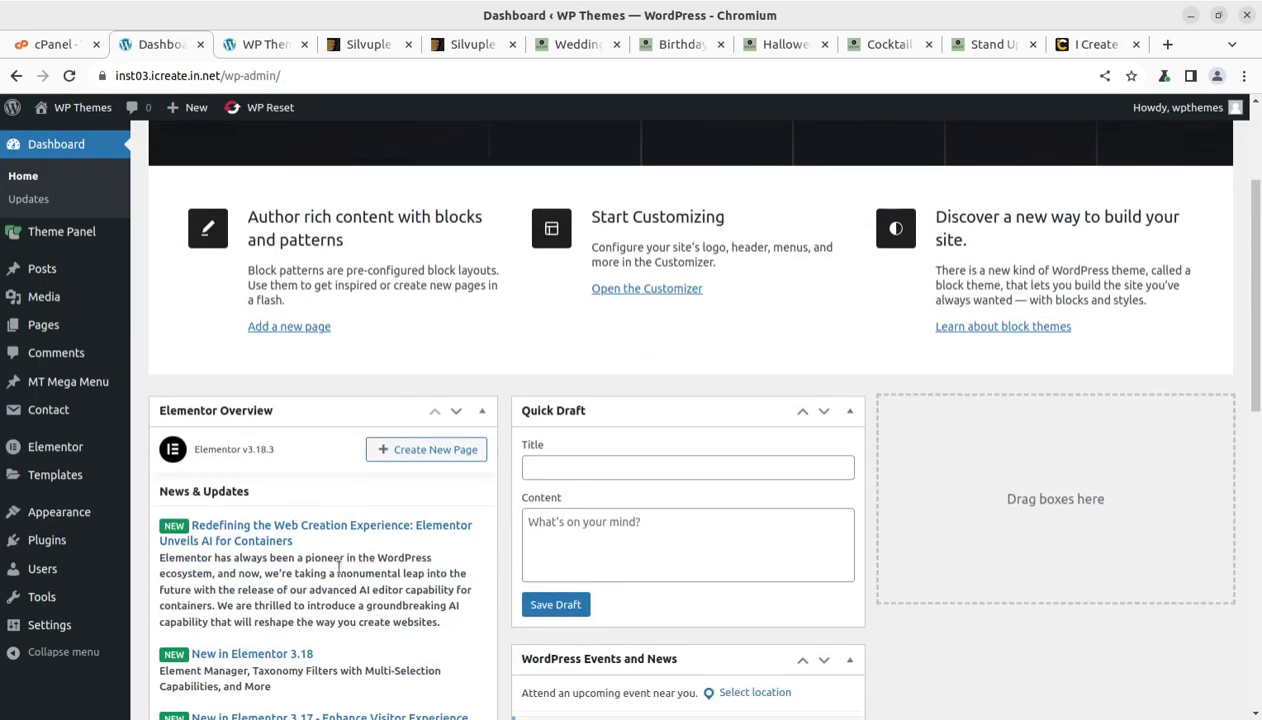
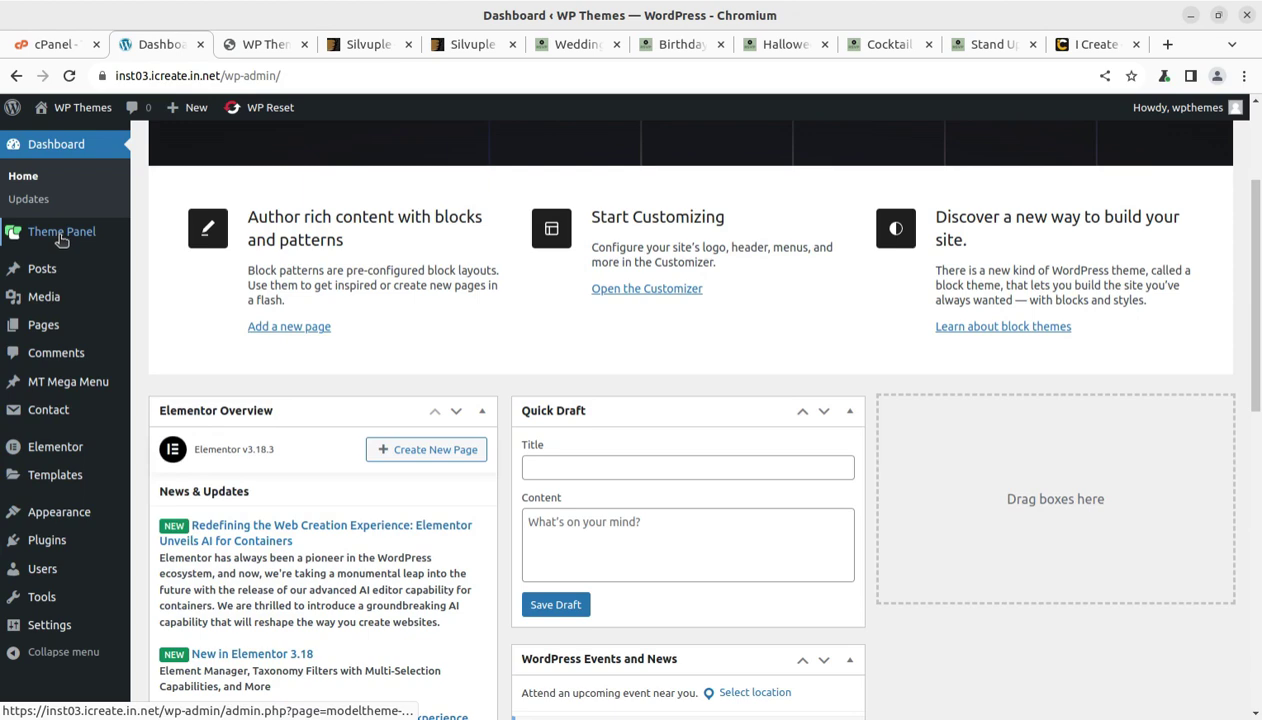
Step: Open Silvuple's Theme Panel and look over its theme information and customizer shortcuts
left_click(60, 240)
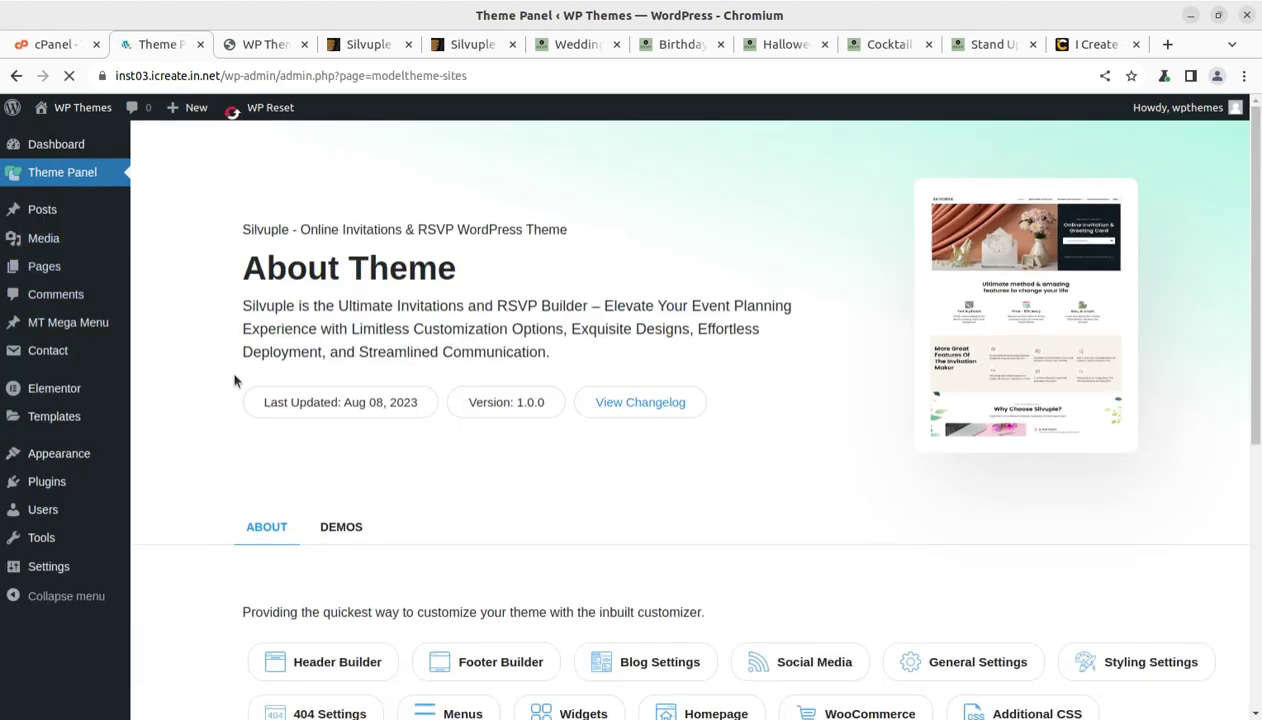
scroll(273, 443, "down", 2)
scroll(225, 408, "down", 2)
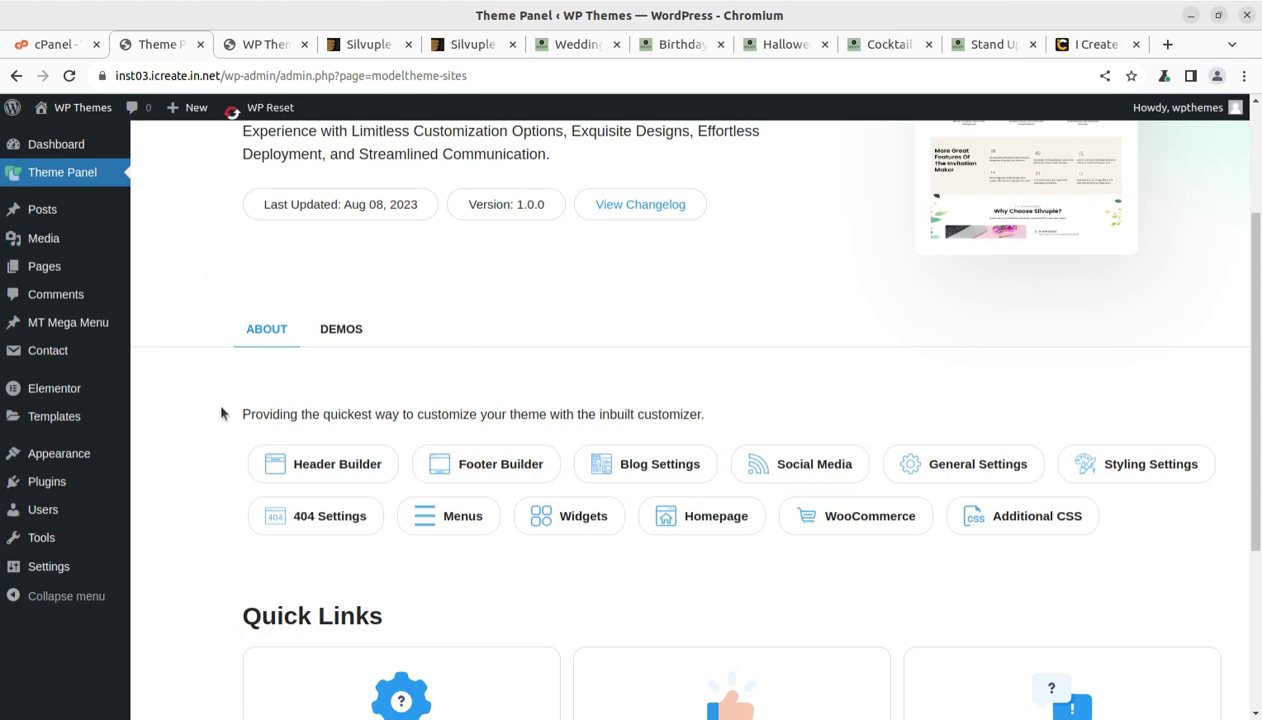
scroll(300, 380, "up", 2)
Step: Show the theme's available demos and bring the Main Home demo with its import option into view
left_click(348, 430)
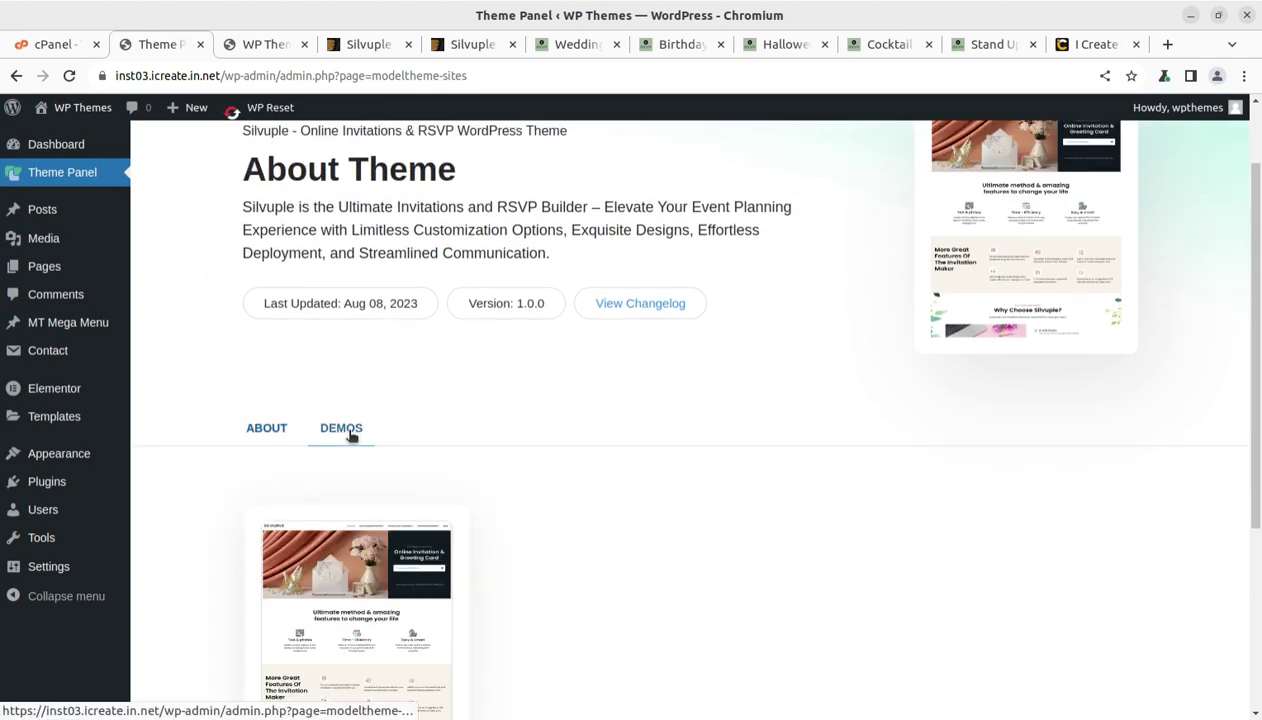
scroll(438, 479, "down", 4)
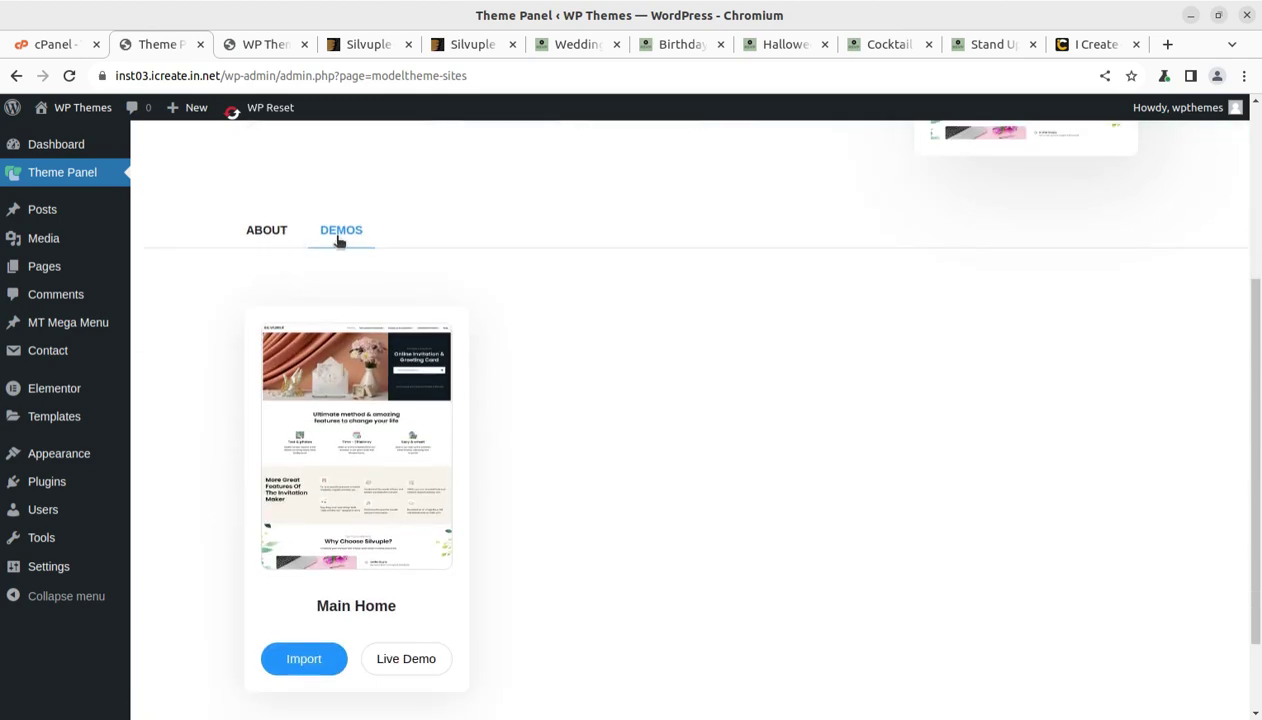
scroll(633, 503, "down", 2)
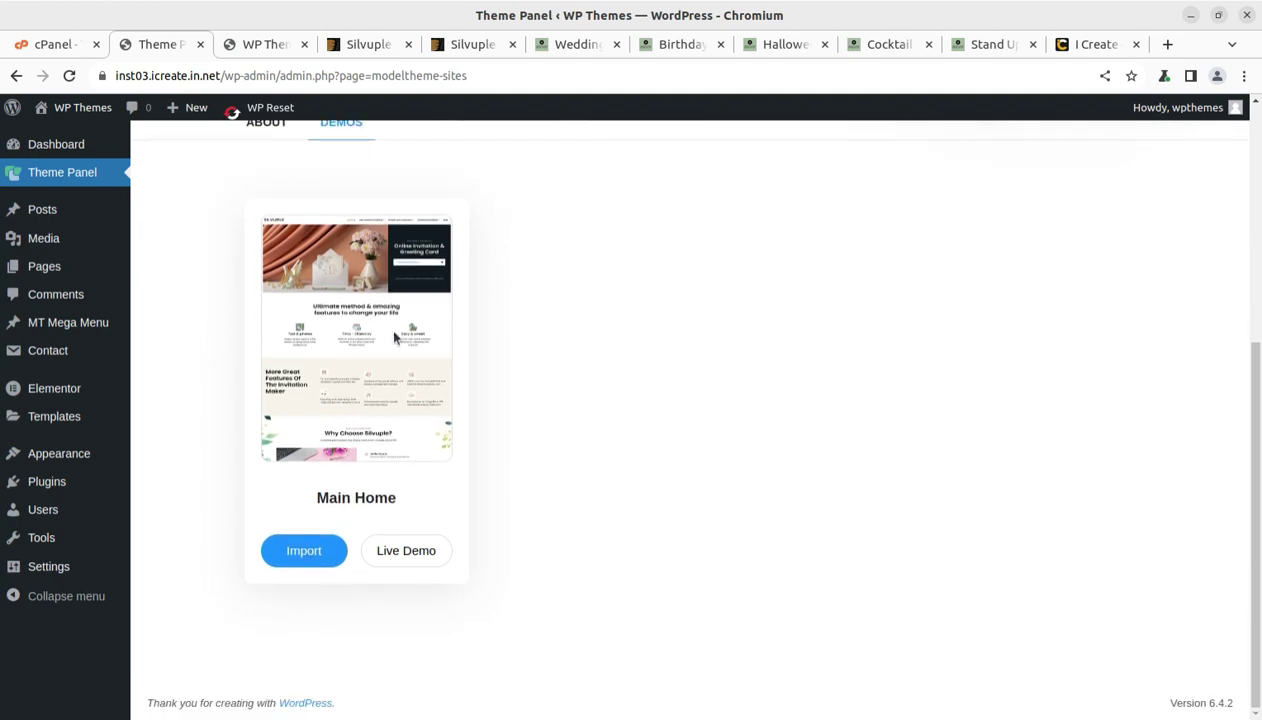
Step: Import the Main Home demo with Elementor as the page builder and the Full Import configuration
left_click(323, 551)
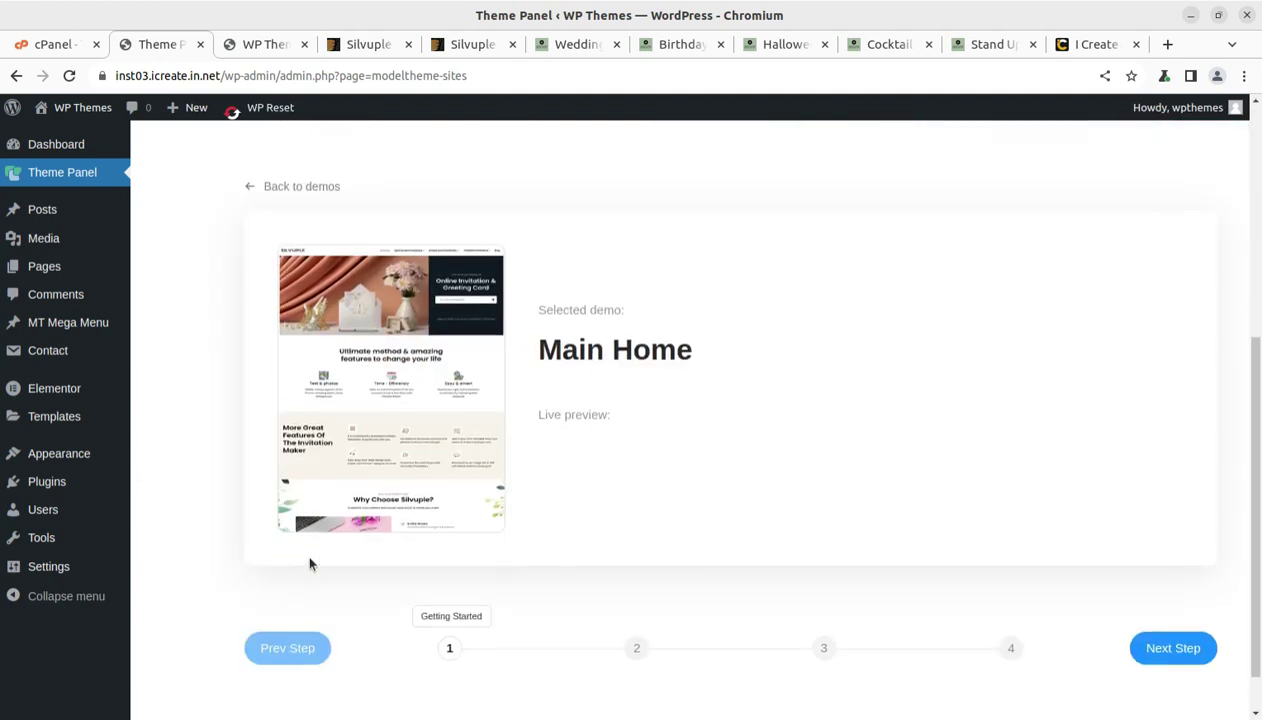
scroll(475, 521, "down", 1)
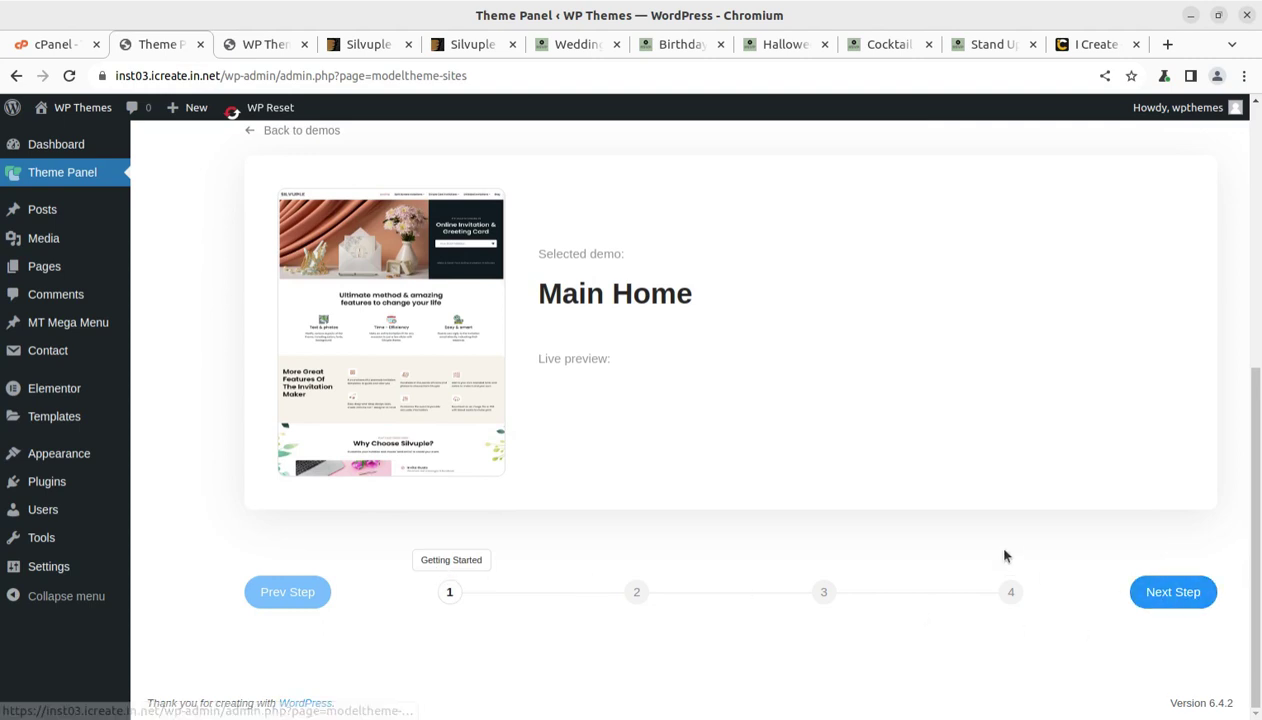
left_click(1155, 594)
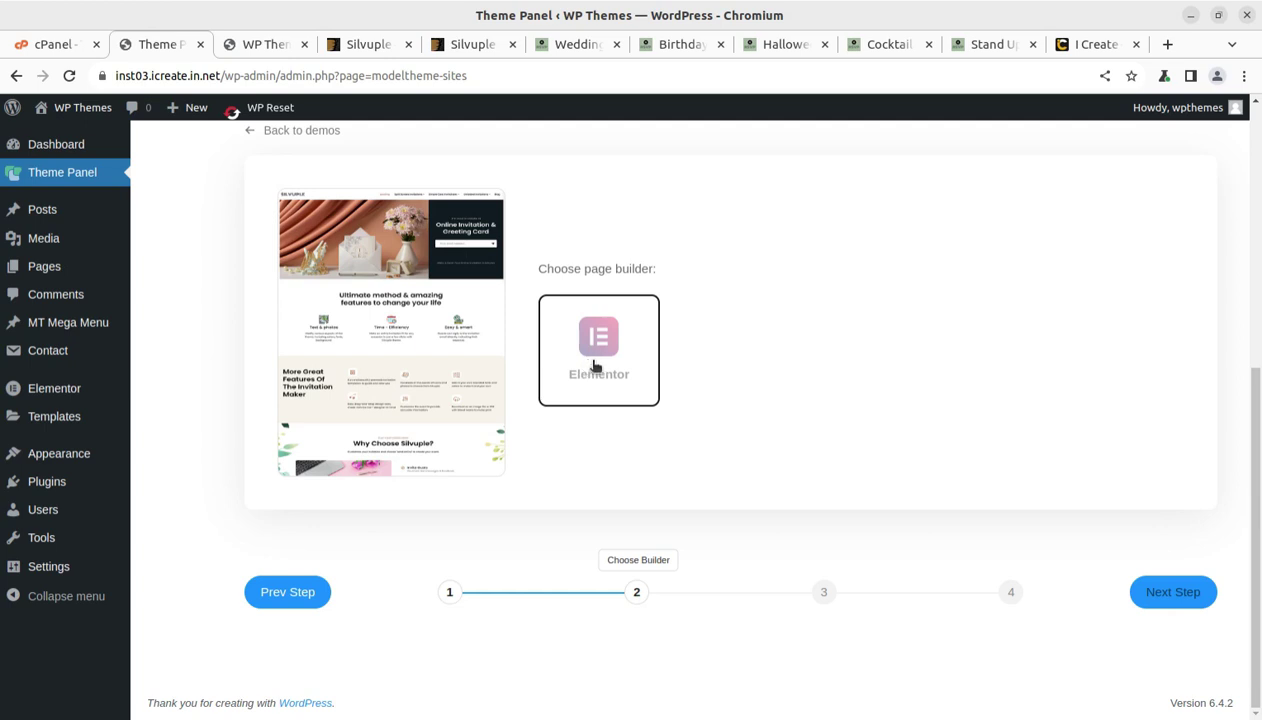
left_click(1172, 595)
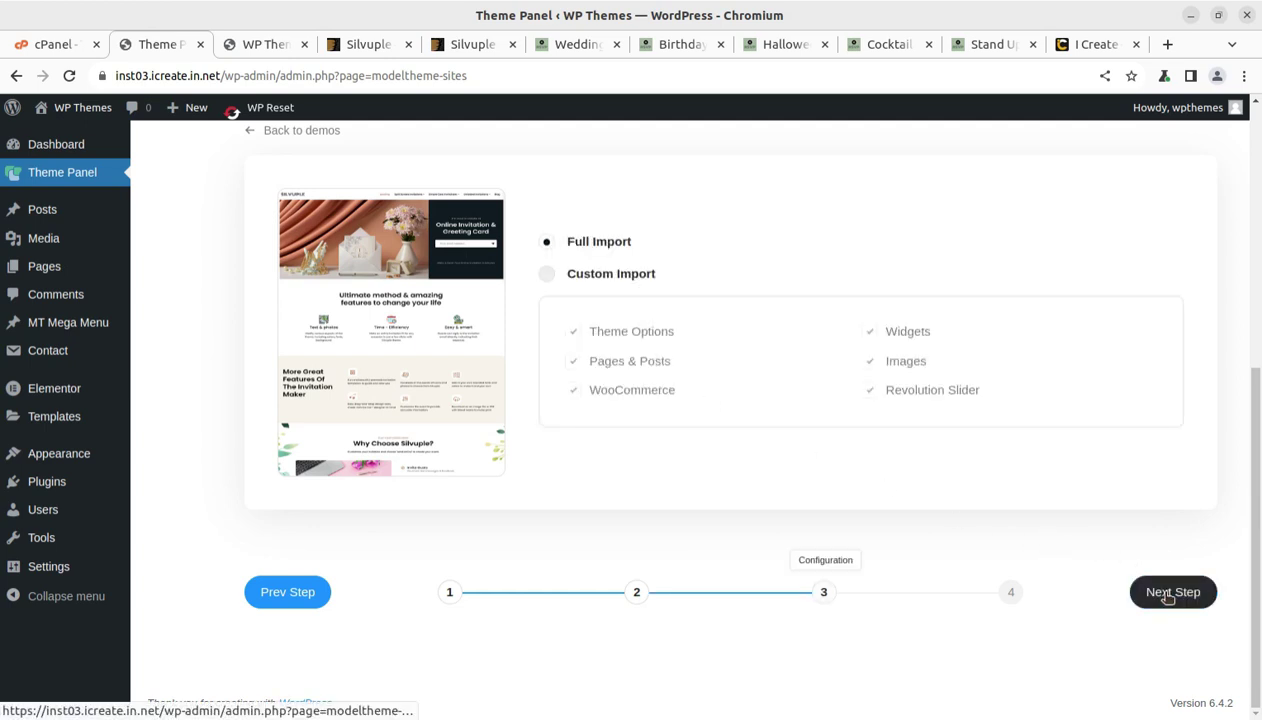
left_click(547, 276)
left_click(546, 243)
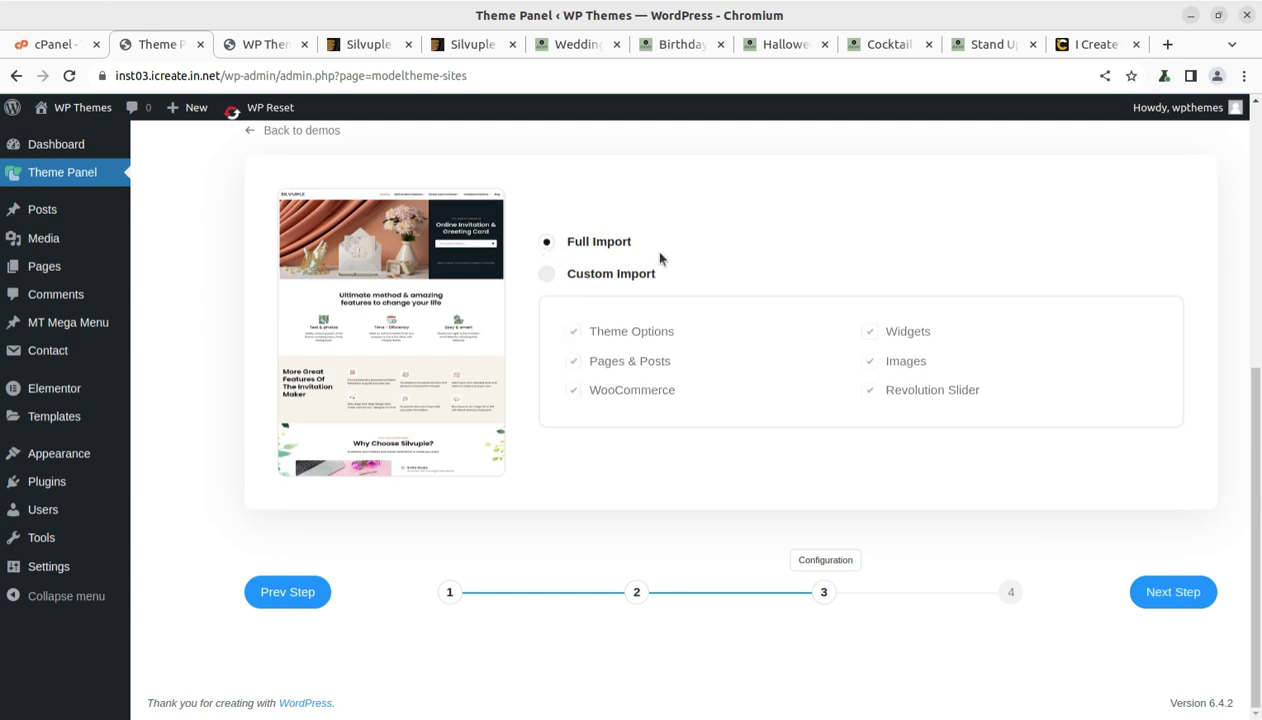
left_click(1175, 598)
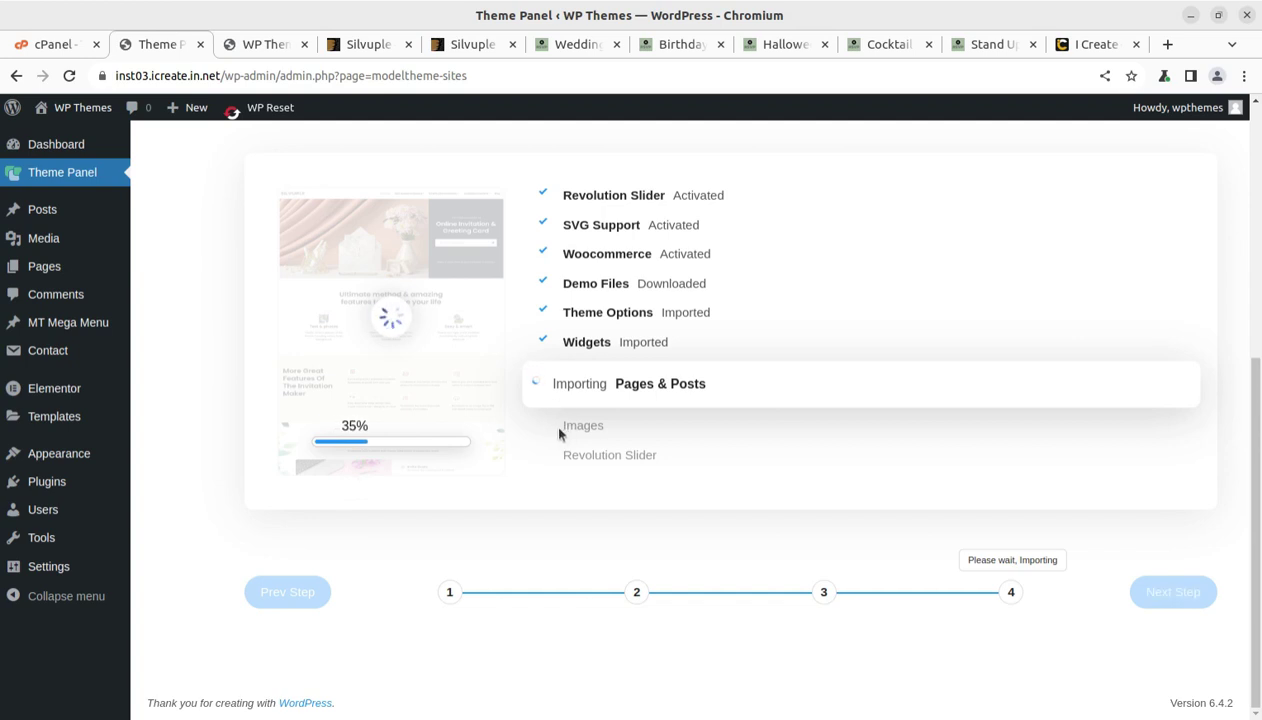
left_click_drag(552, 424, 545, 448)
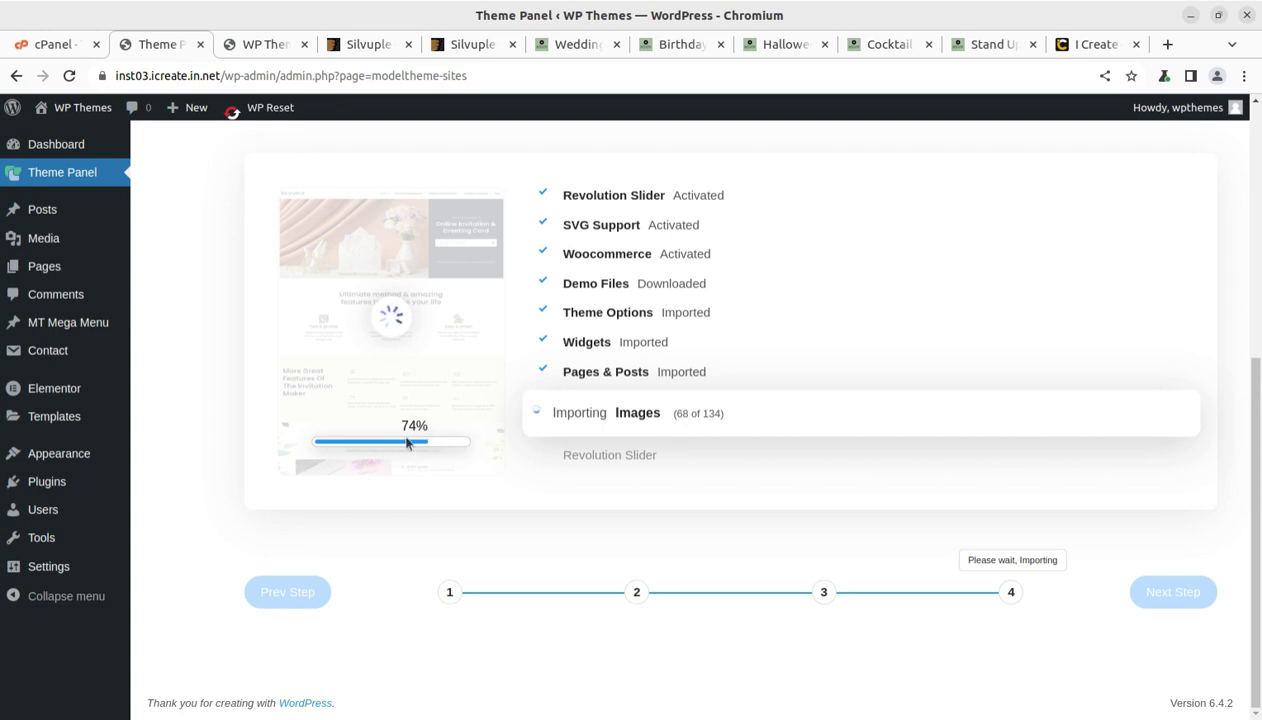
Step: Open the Media Library in a separate browser tab during the import, compare it with the import progress, and refresh it to examine new images
mouse_move(40, 243)
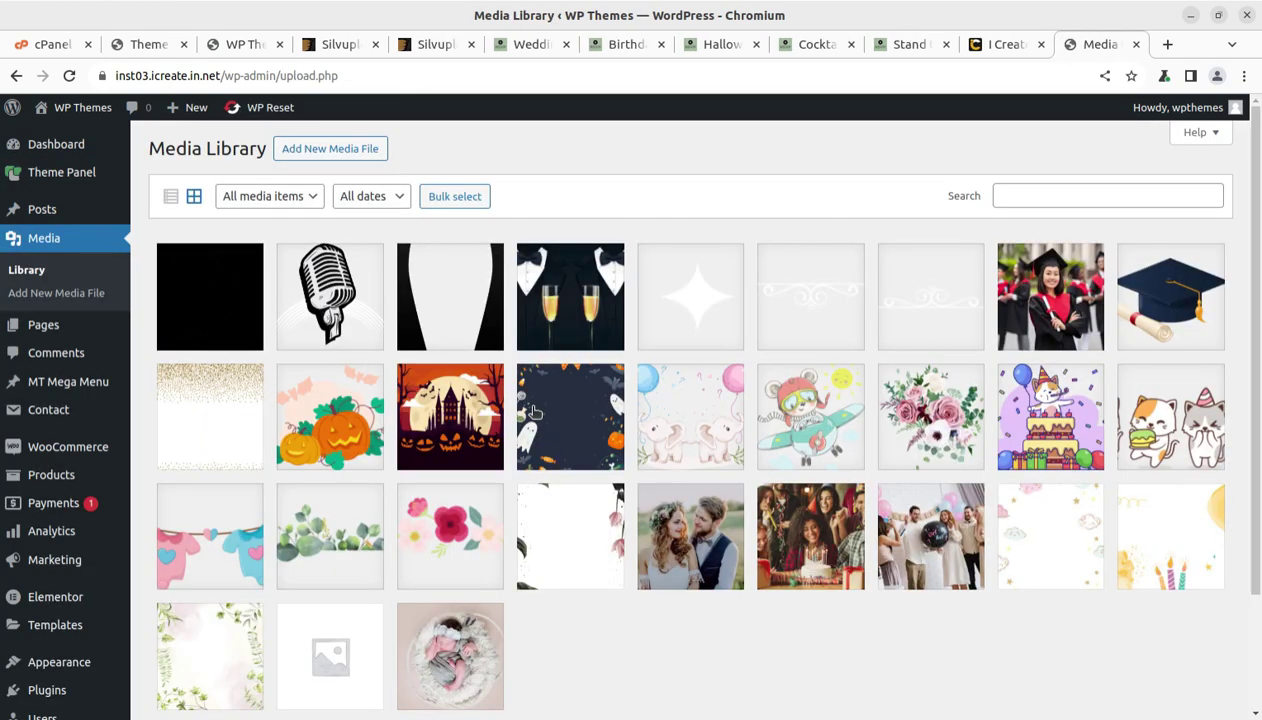
scroll(533, 410, "down", 2)
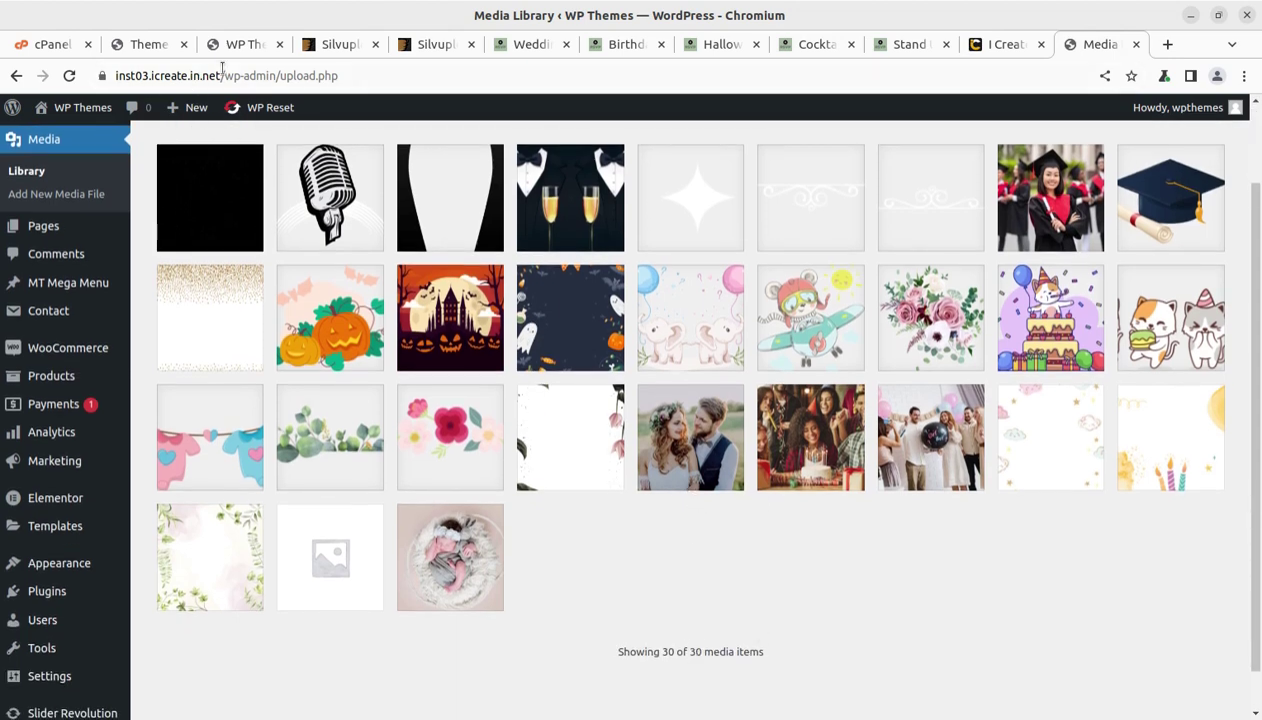
left_click(152, 44)
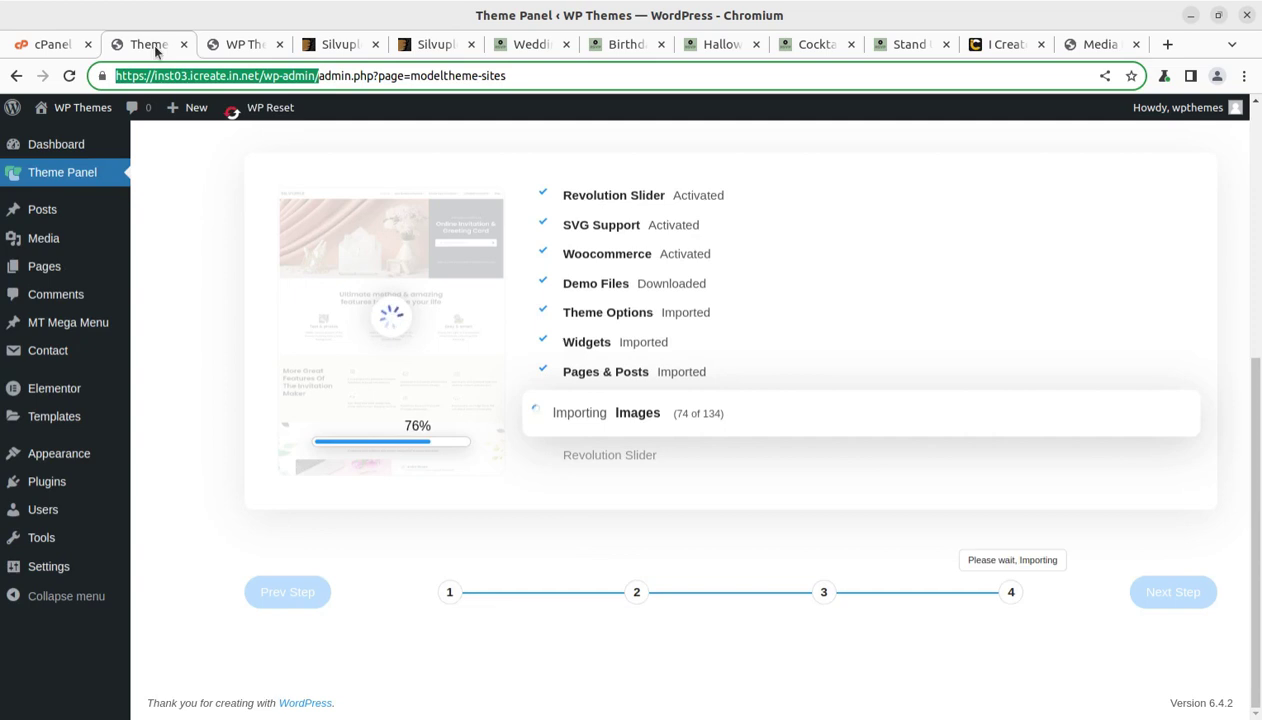
left_click(1096, 46)
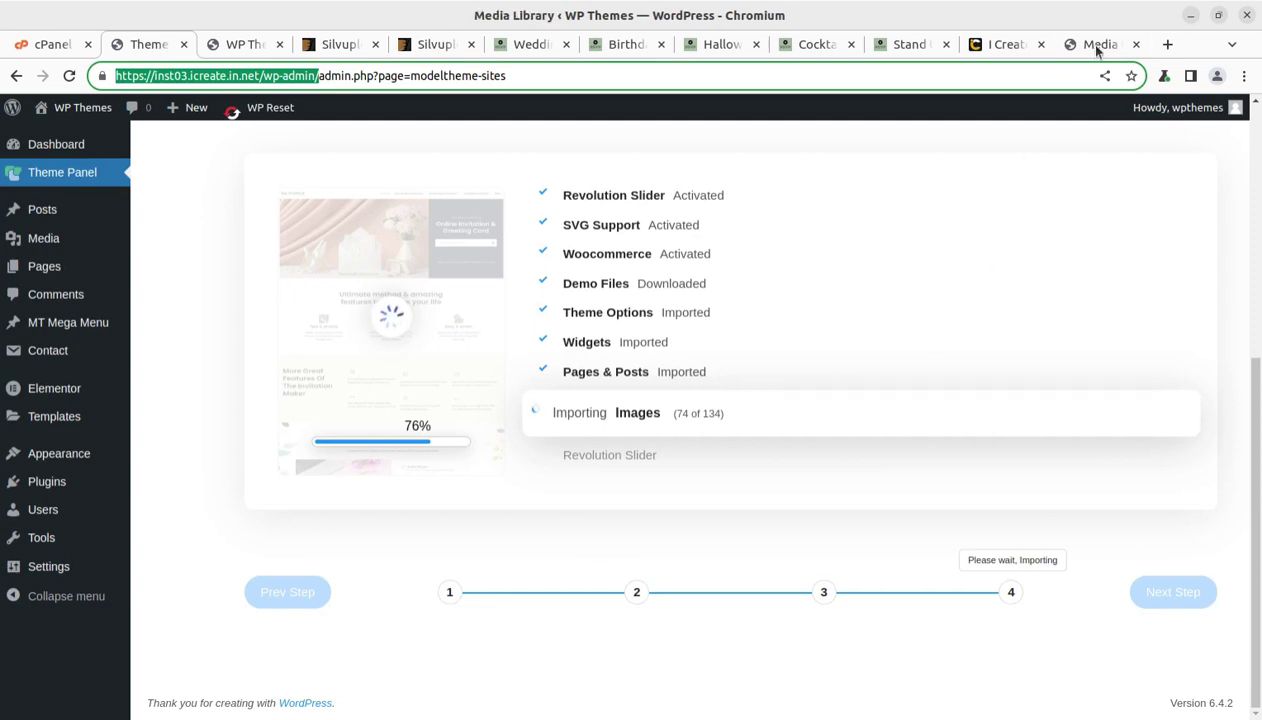
left_click(70, 76)
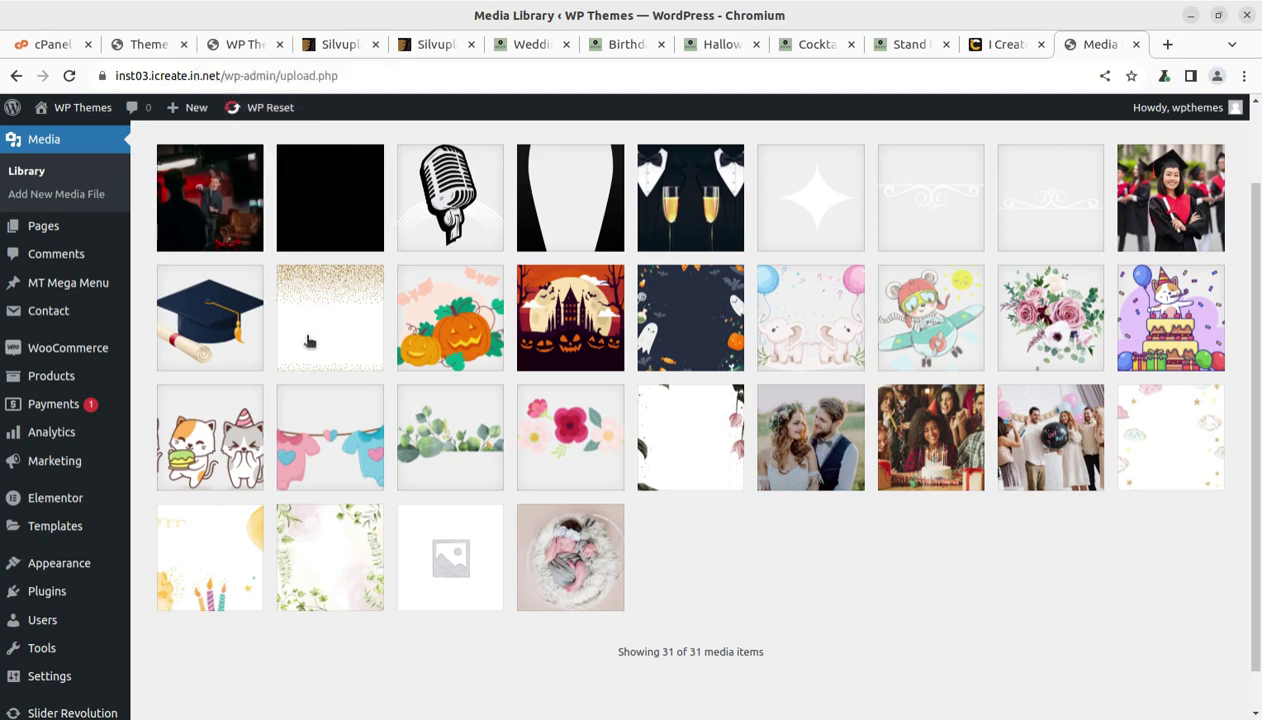
scroll(600, 440, "up", 2)
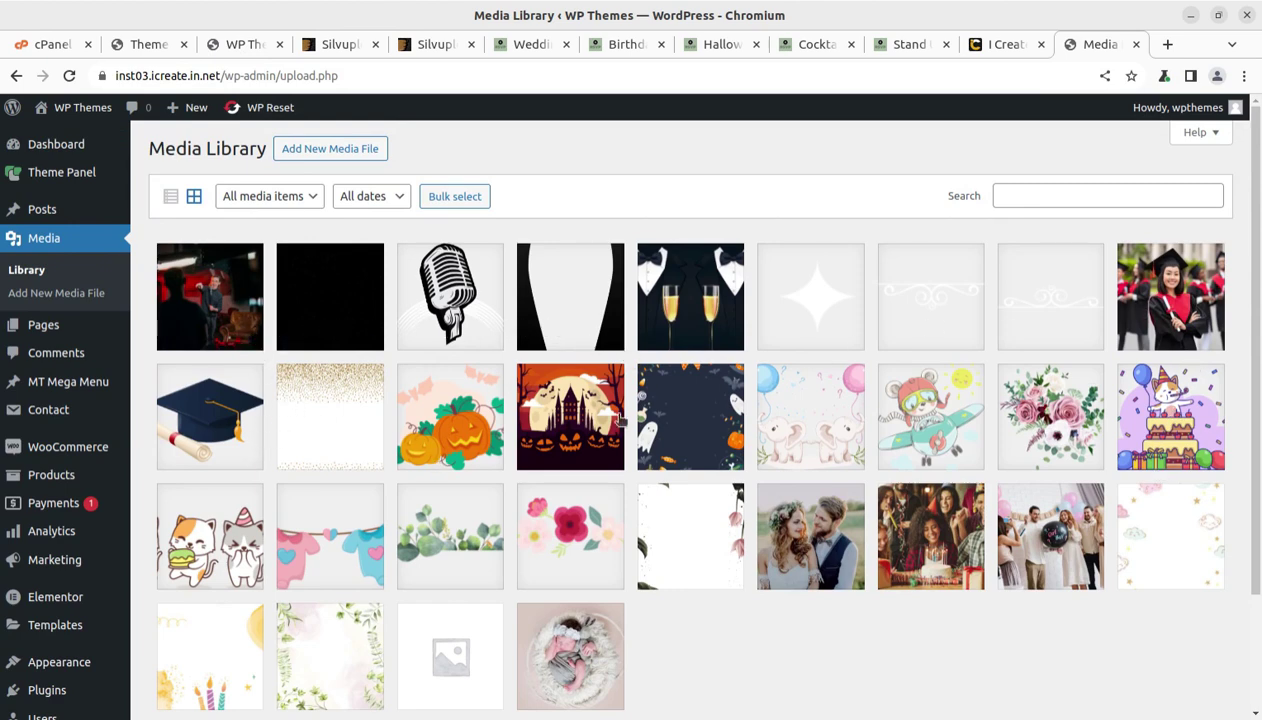
scroll(948, 552, "down", 3)
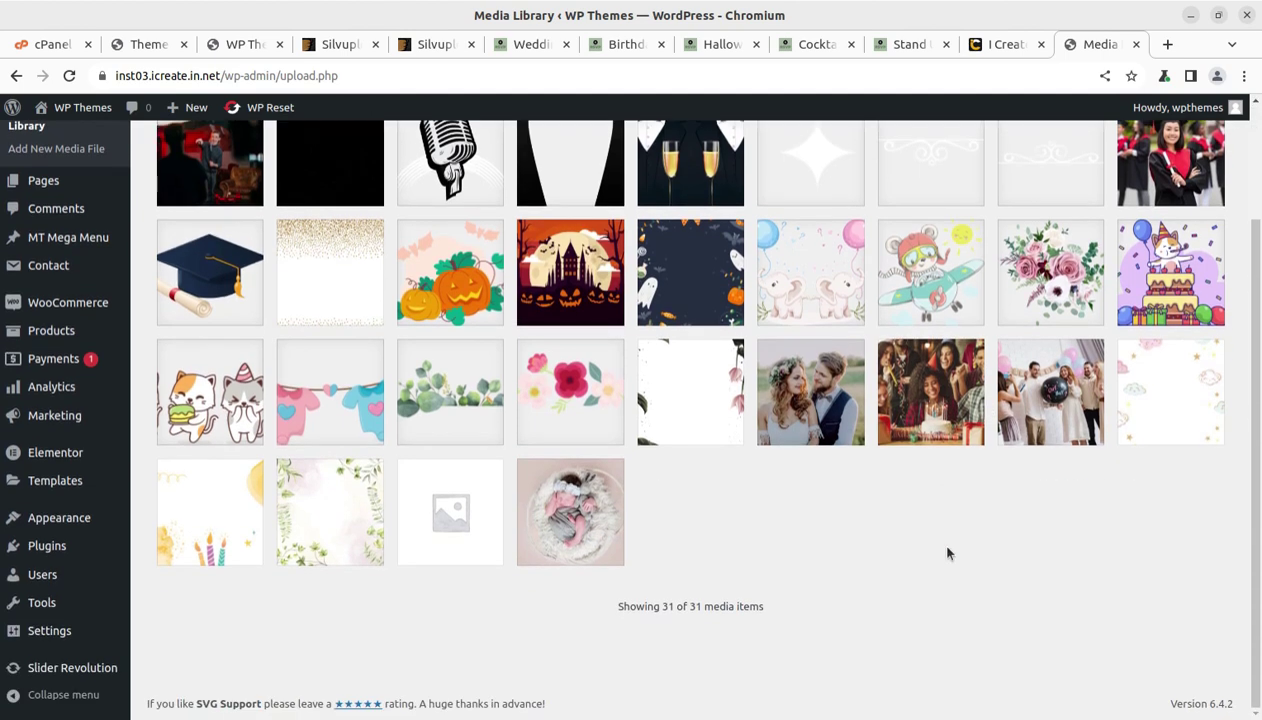
Step: Check the demo import progress again and reload the Media Library to look over the newly imported images
key("ctrl+2")
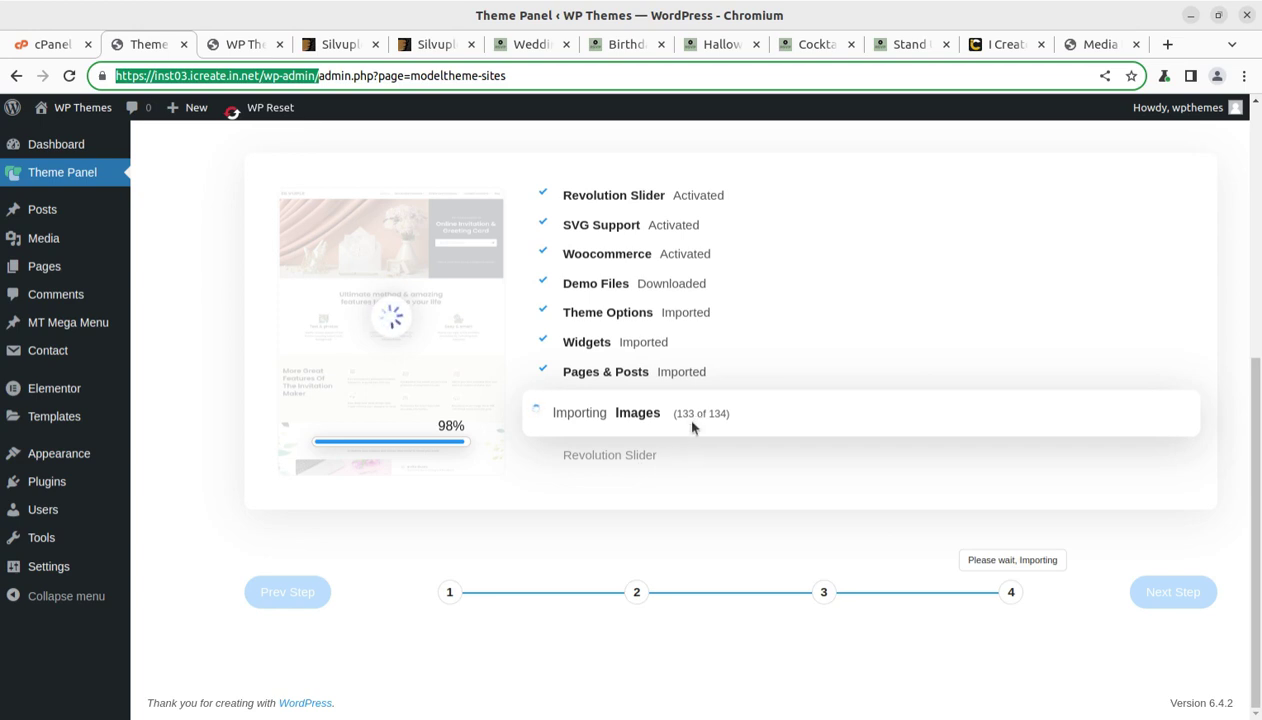
left_click(251, 46)
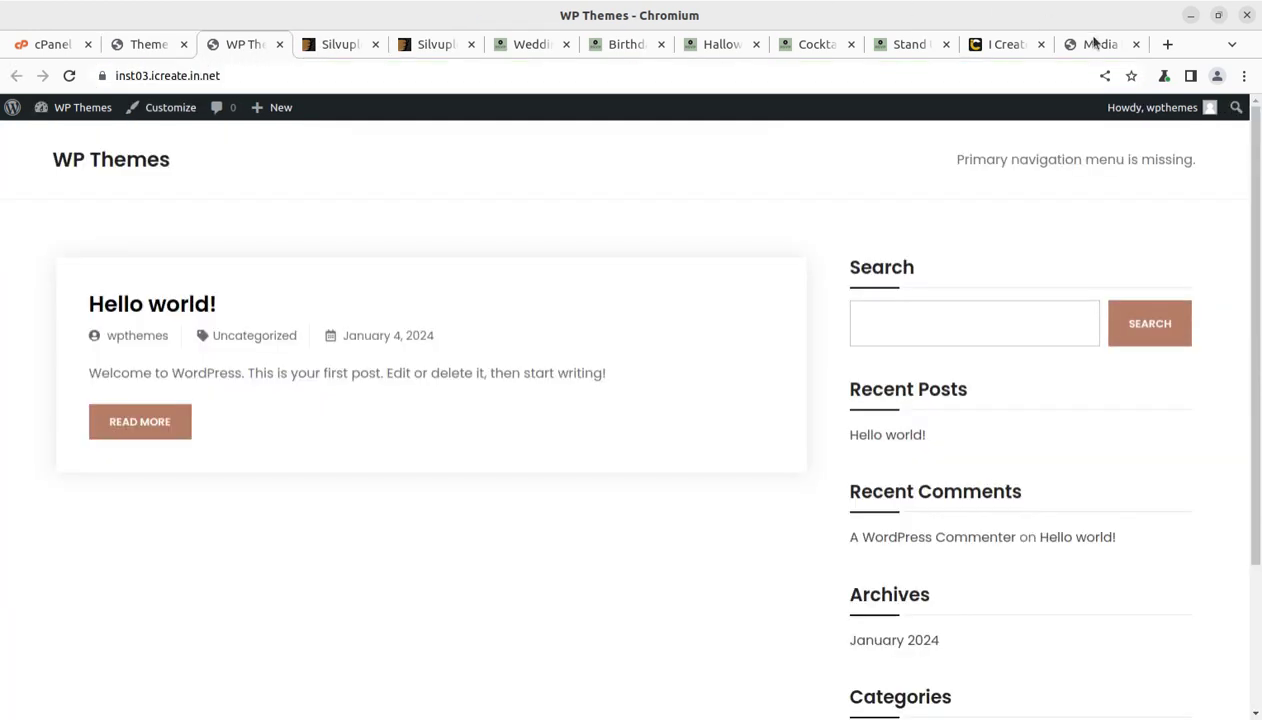
left_click(1095, 44)
left_click(70, 76)
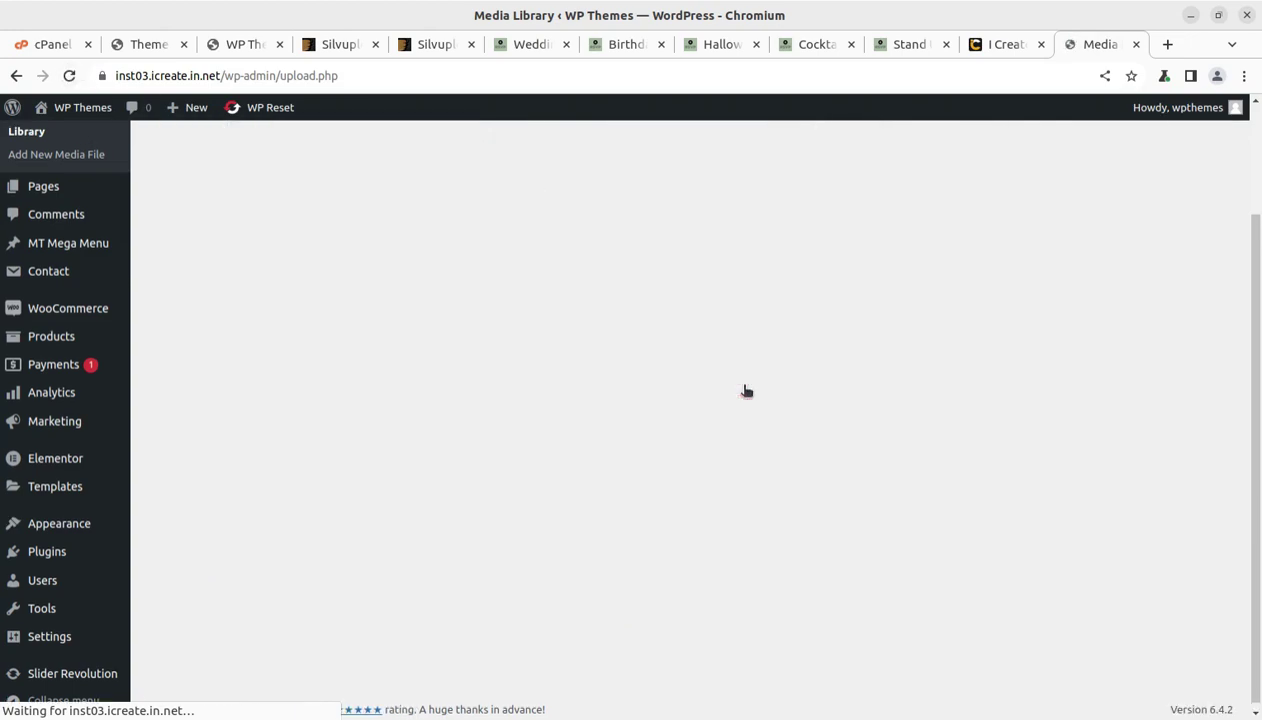
scroll(745, 390, "down", 5)
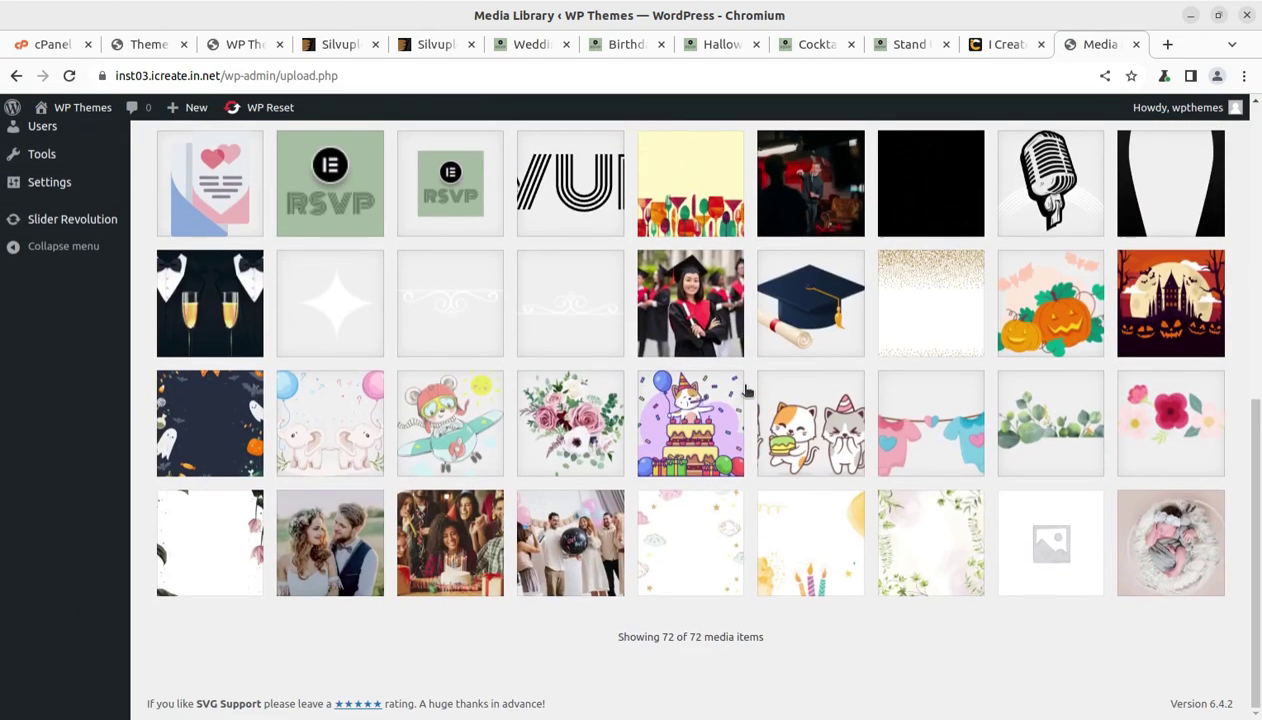
Step: Check the demo import's completion, reload the site's front end, and look over the imported home page
left_click(145, 46)
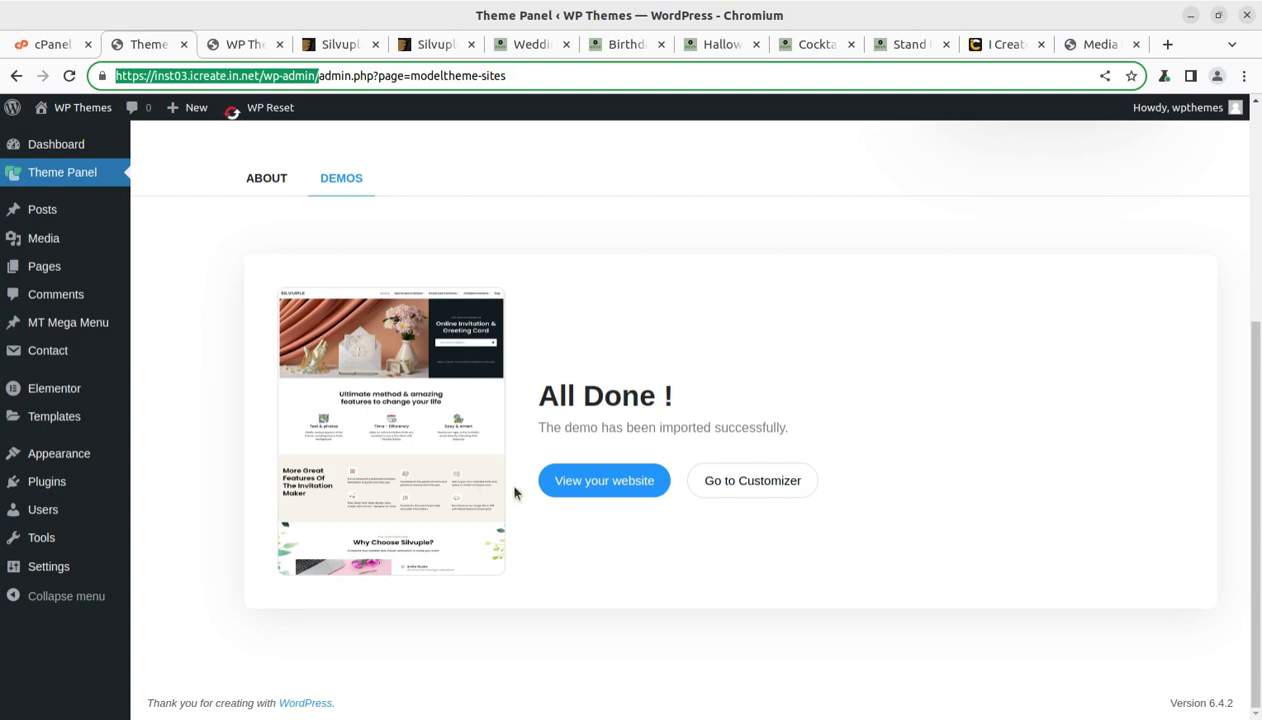
left_click(241, 44)
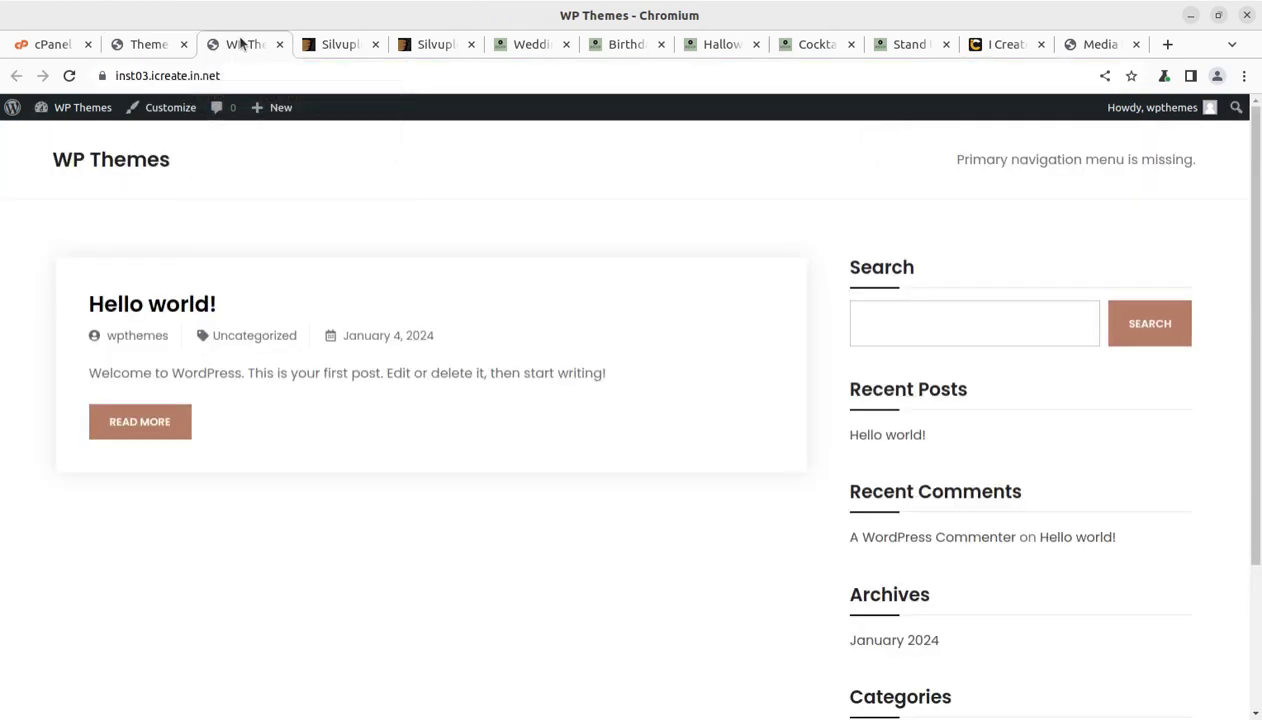
left_click(69, 75)
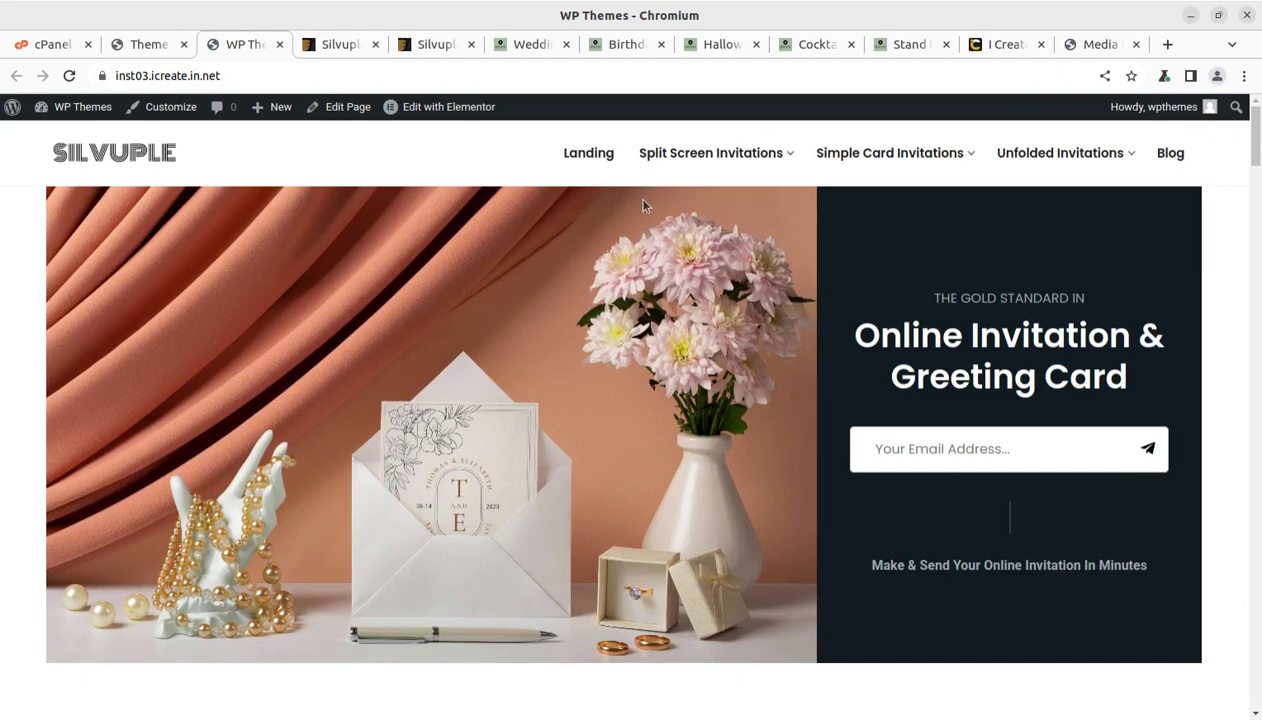
scroll(595, 495, "down", 9)
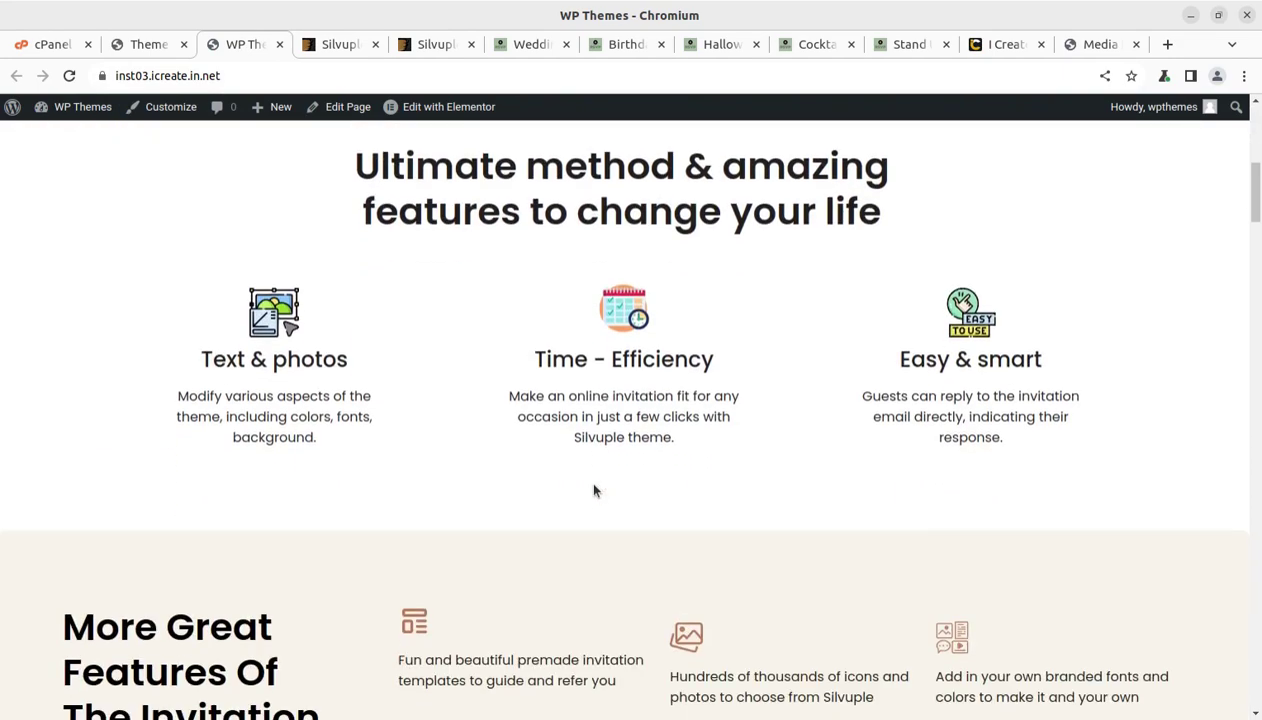
scroll(593, 484, "up", 10)
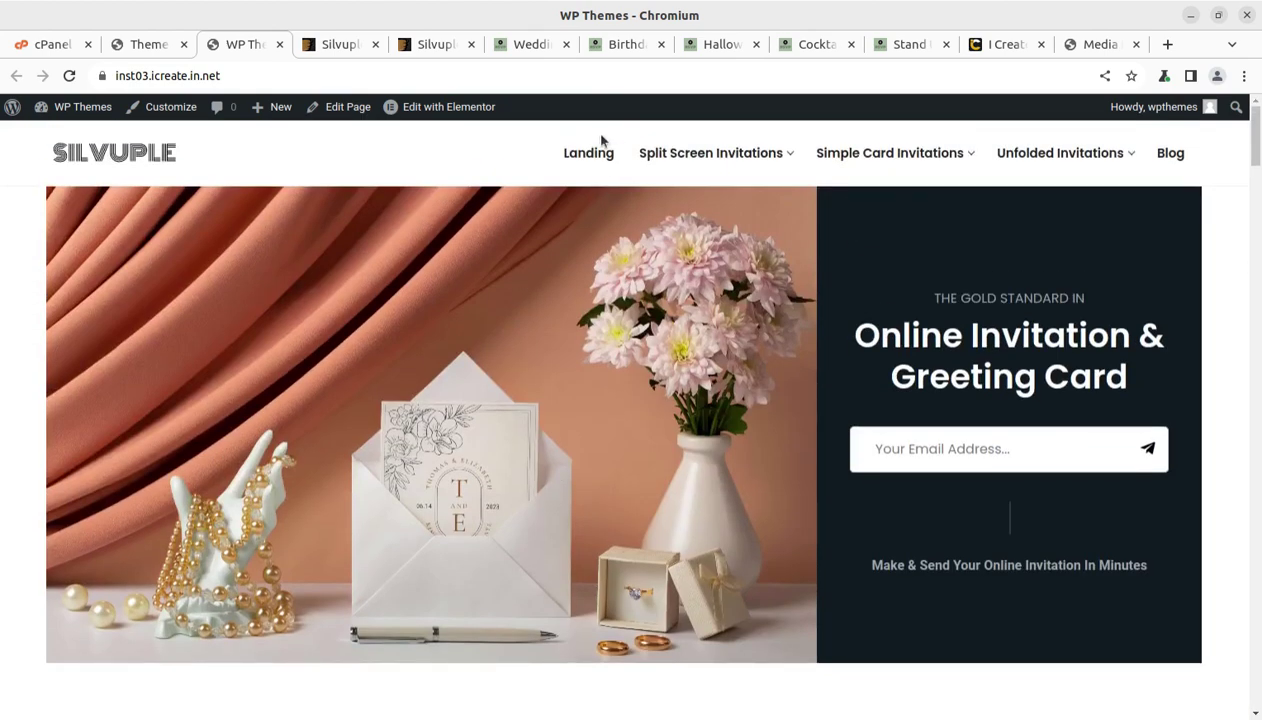
Step: View the Birthday split screen invitation and its RSVP e-mail link, close the mail draft, and return to the home page
mouse_move(690, 155)
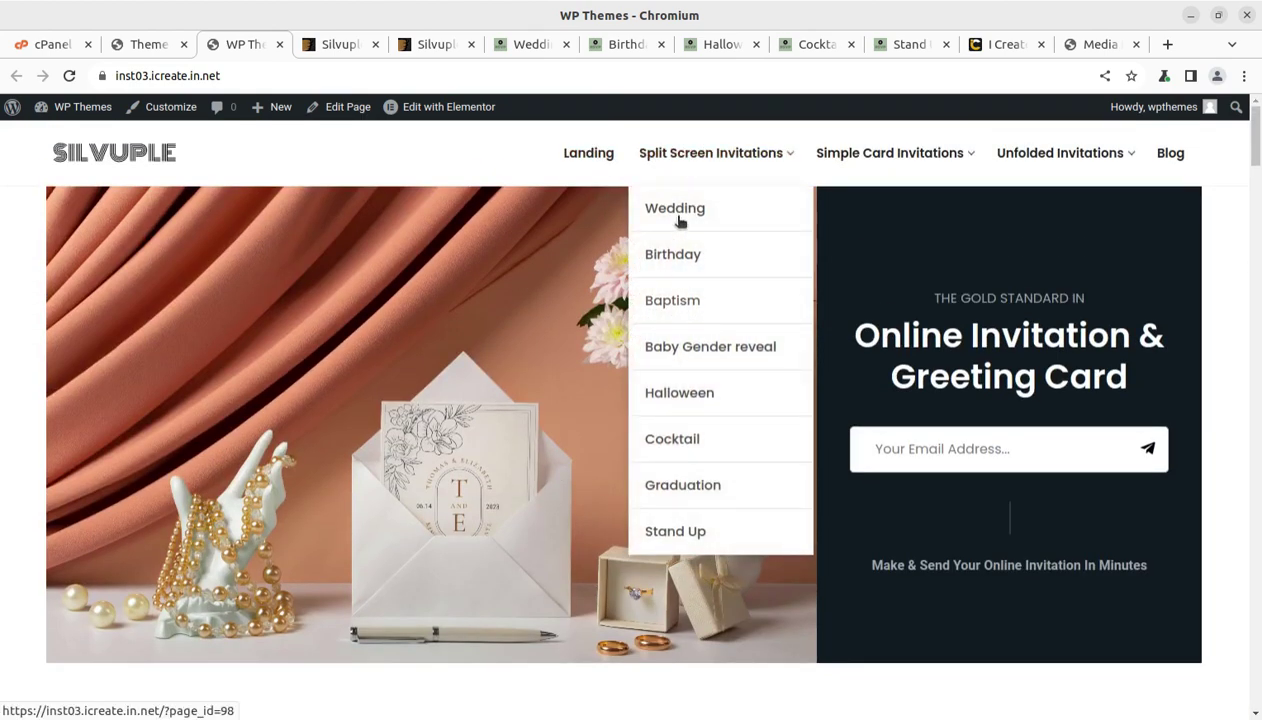
left_click(669, 257)
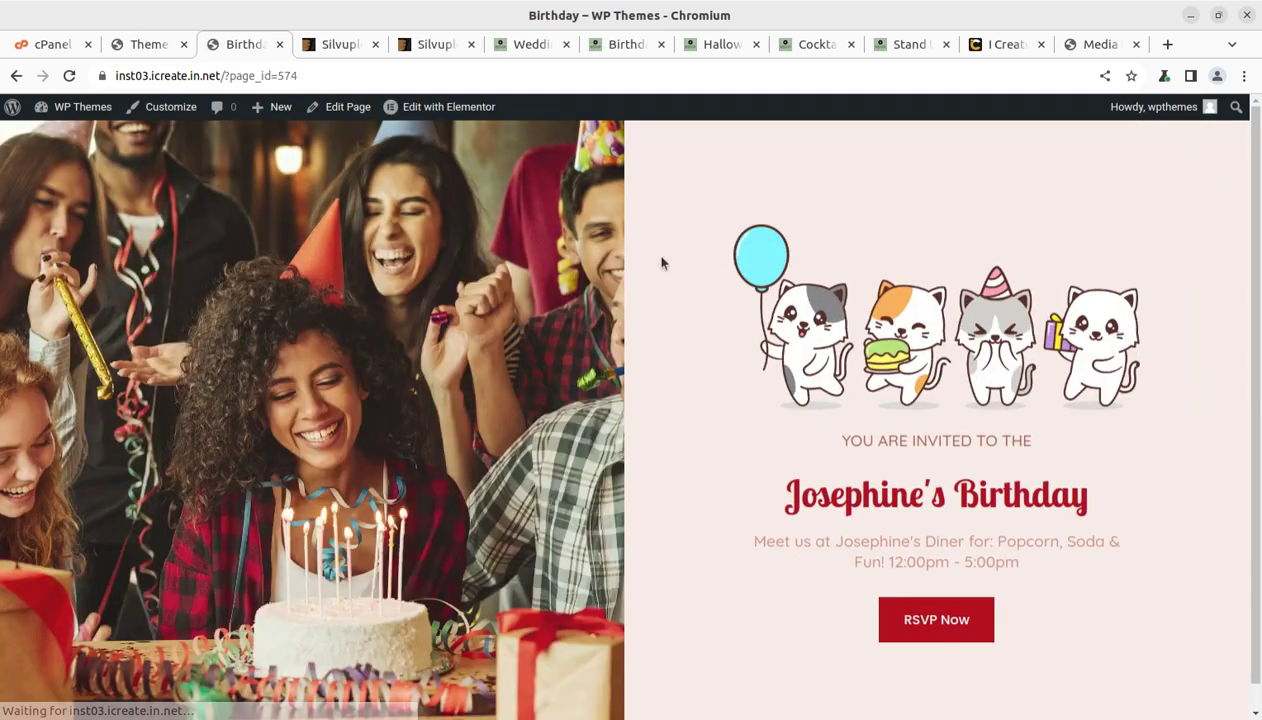
scroll(818, 415, "down", 1)
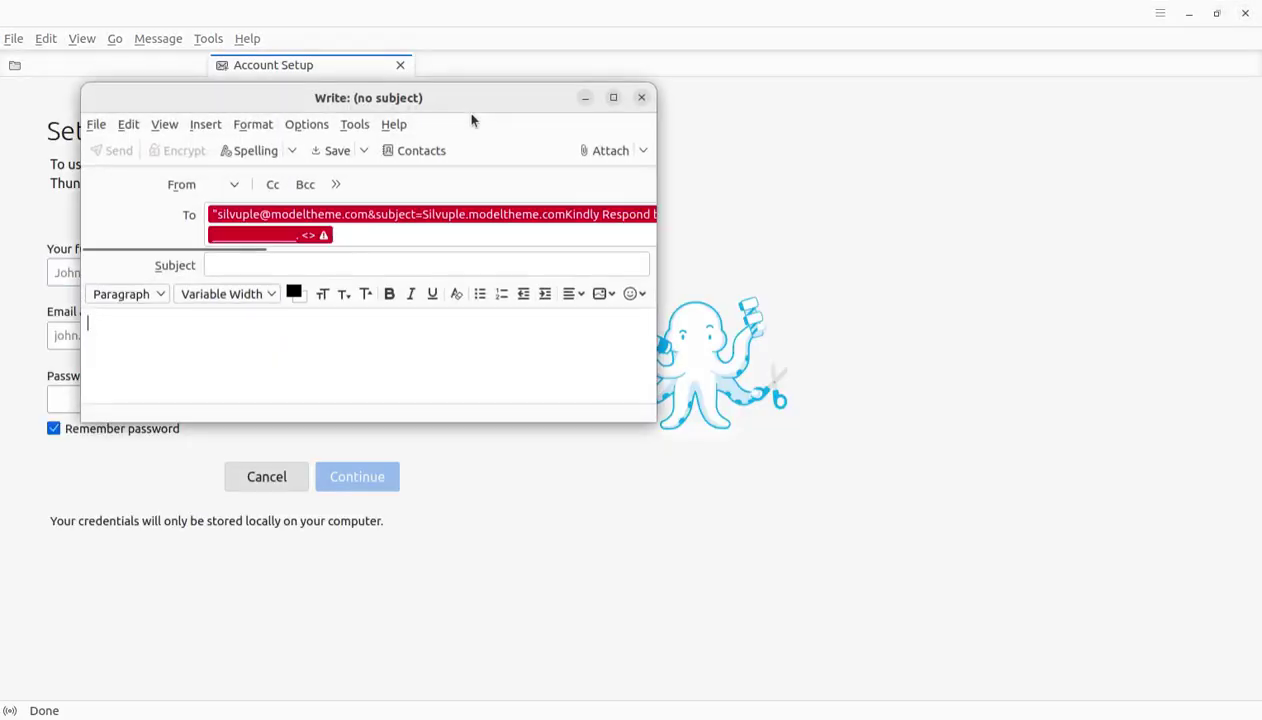
left_click(641, 97)
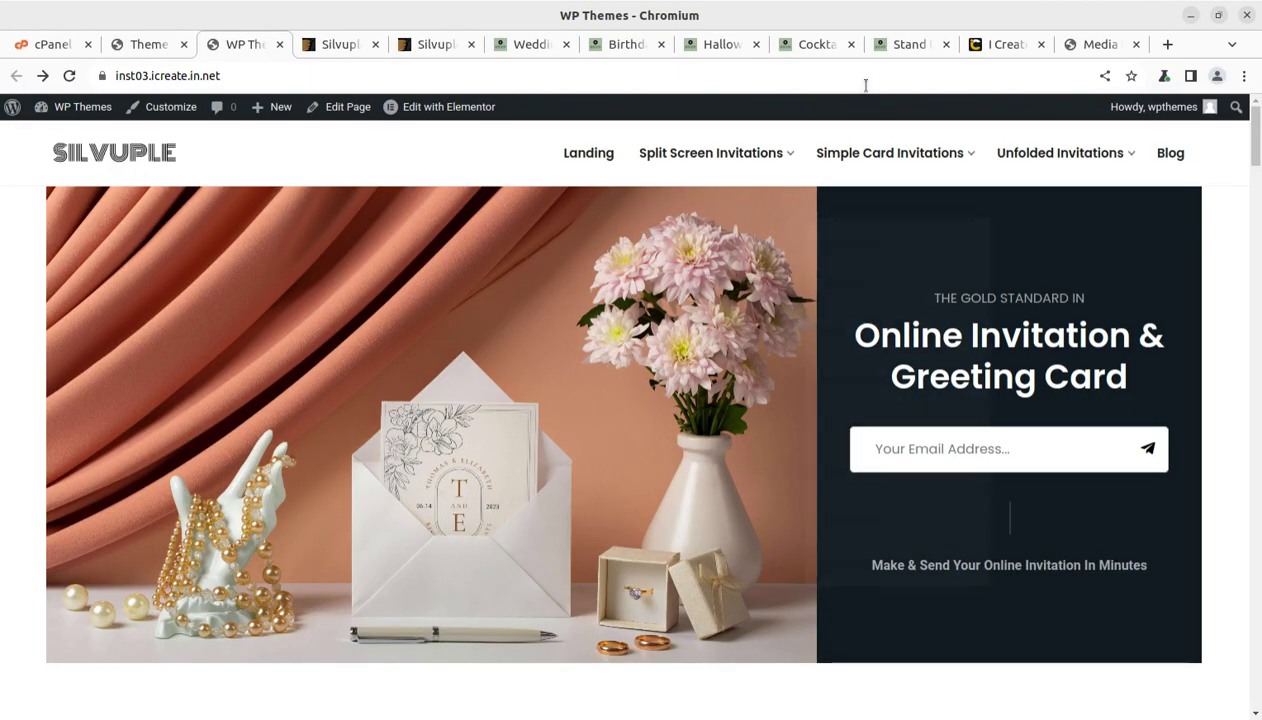
mouse_move(696, 156)
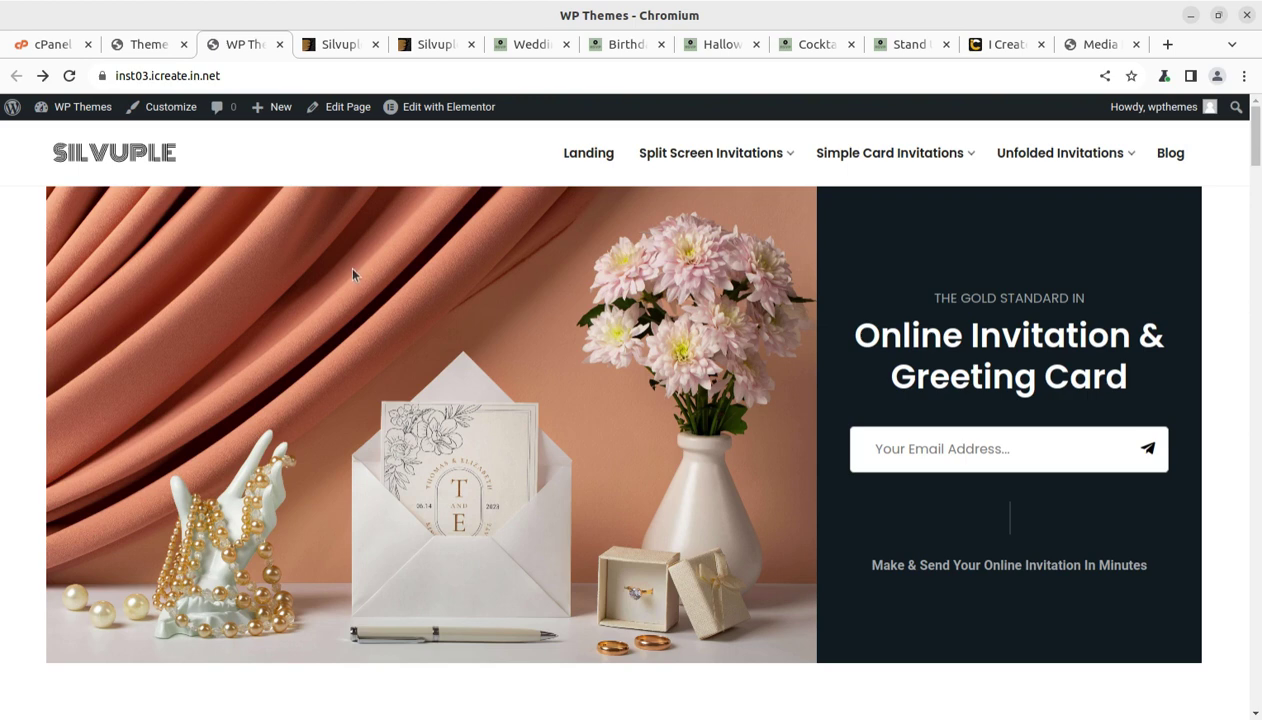
Step: Open the Media Library from the Theme Panel, close the duplicate Media tab, and look over all imported images
left_click(148, 42)
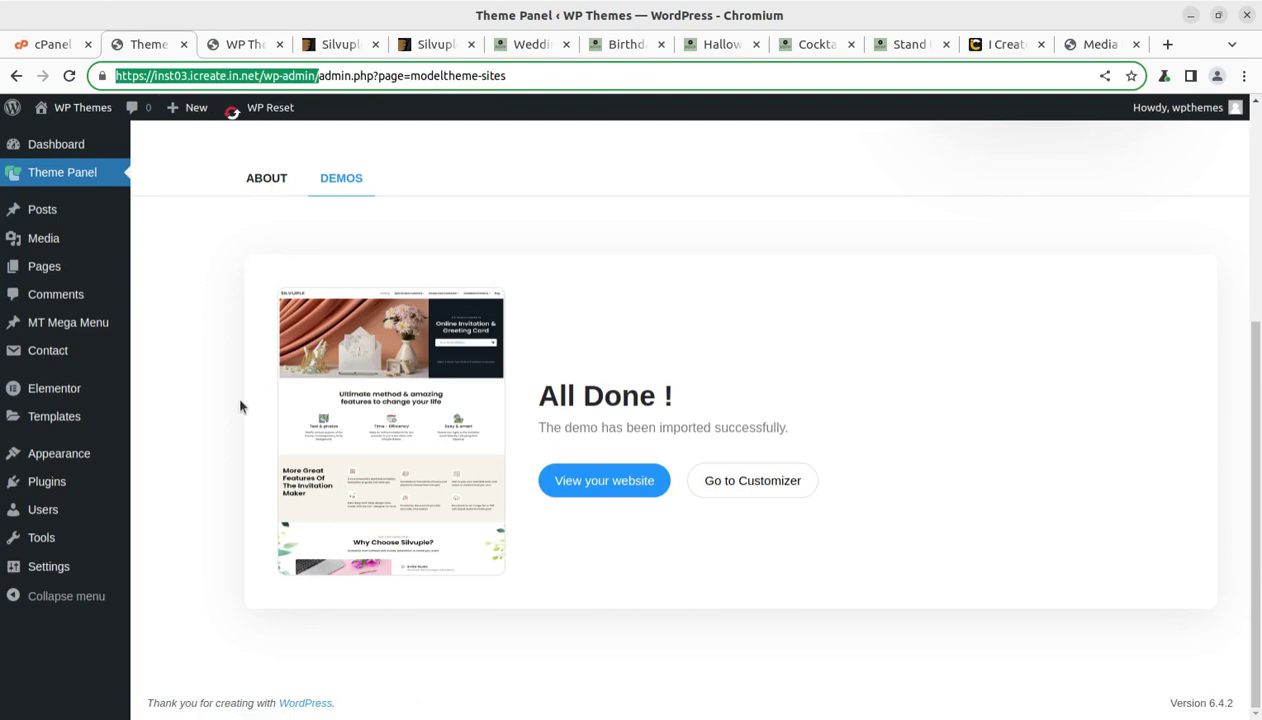
scroll(174, 297, "up", 3)
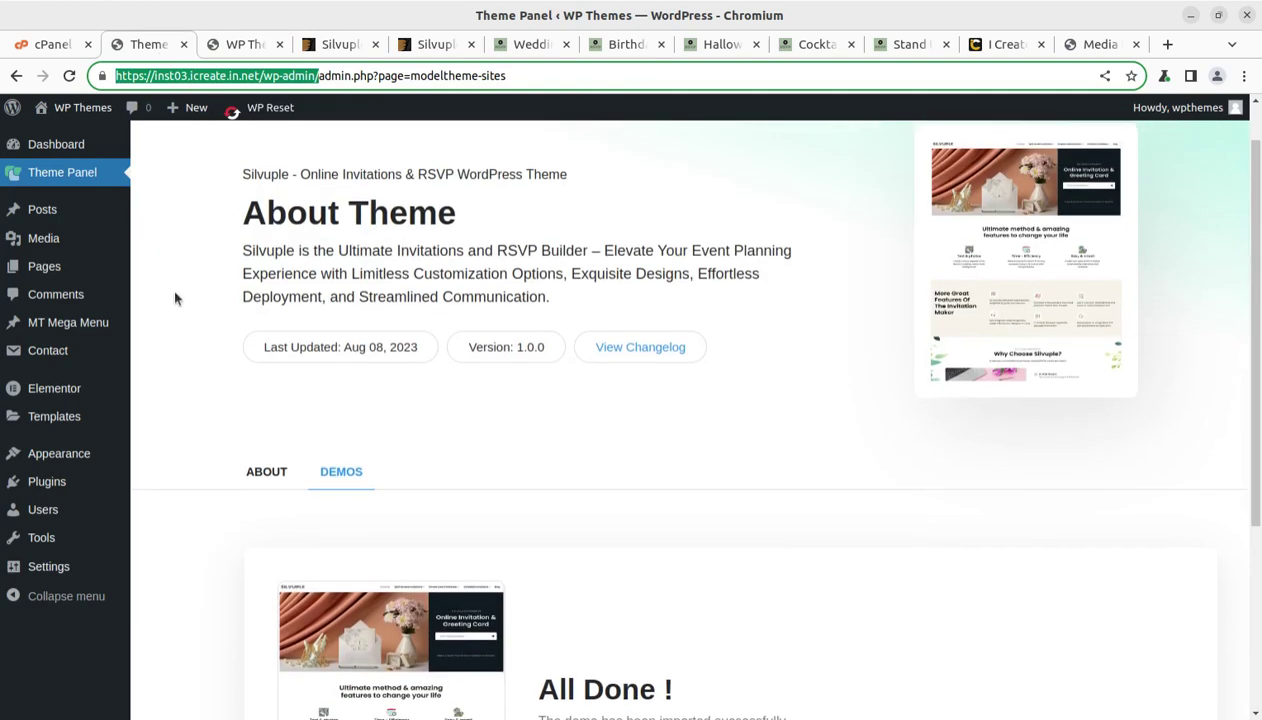
left_click(54, 248)
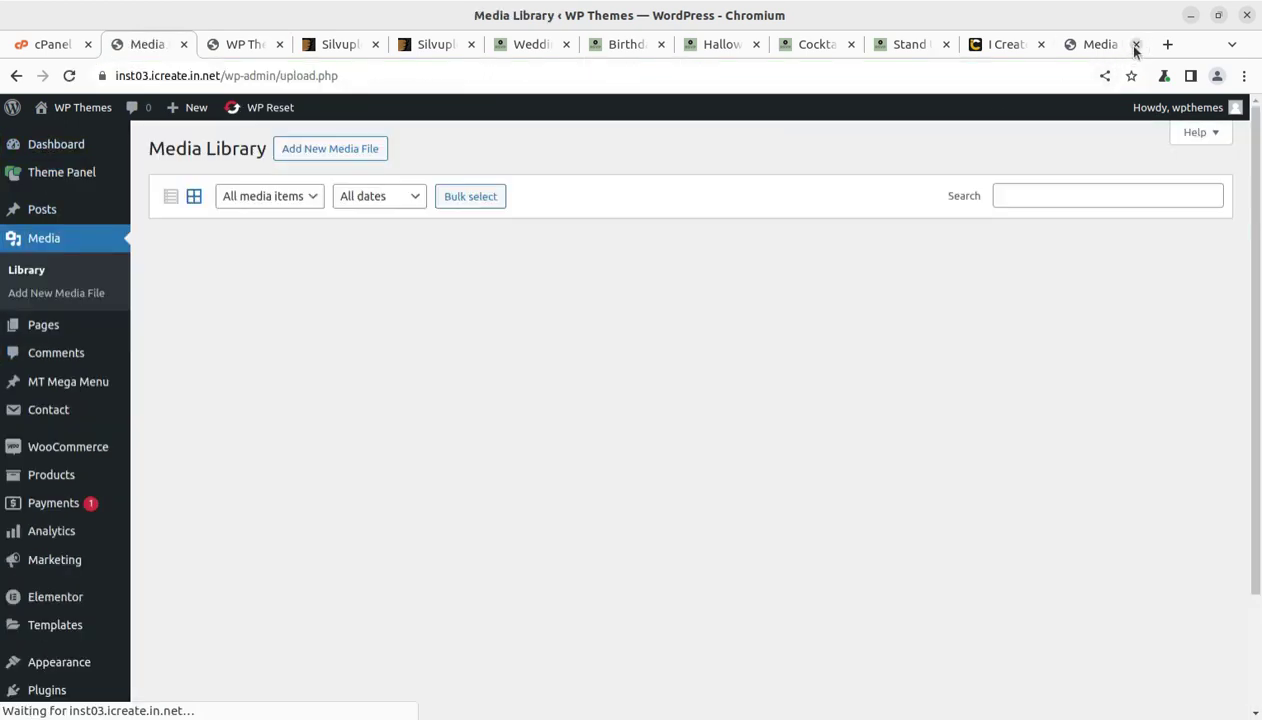
scroll(451, 394, "down", 8)
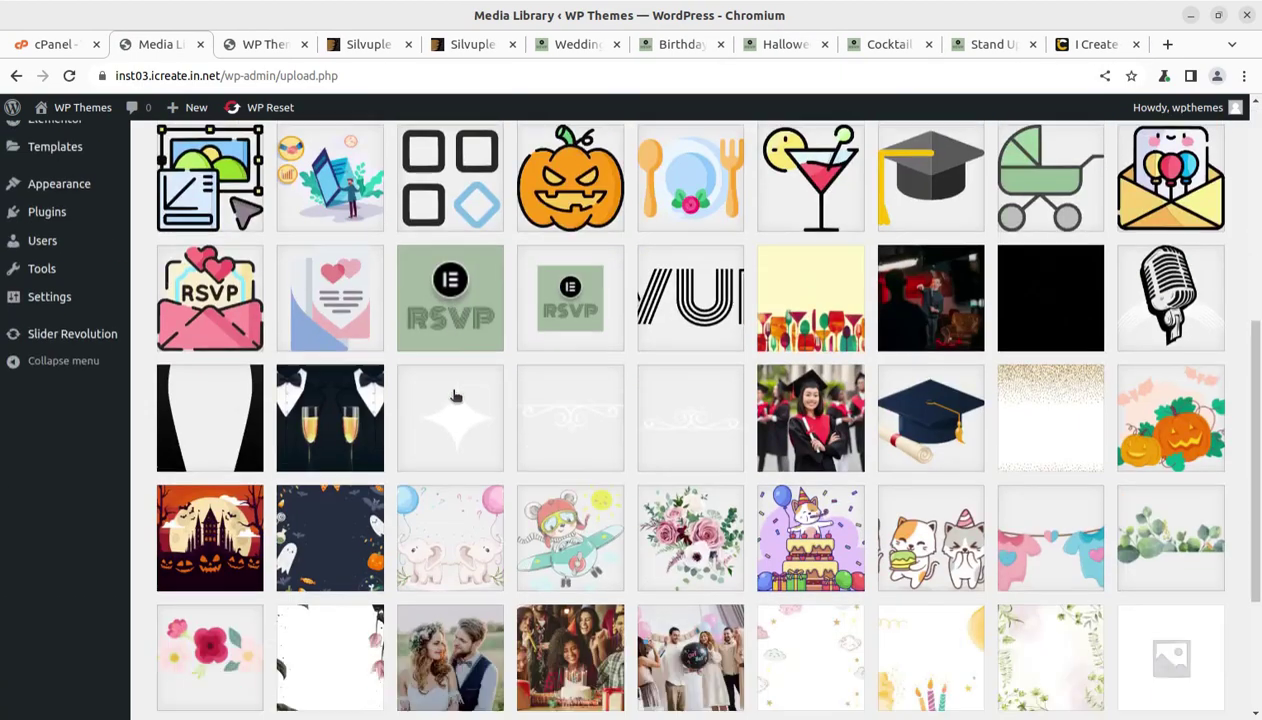
scroll(765, 620, "up", 10)
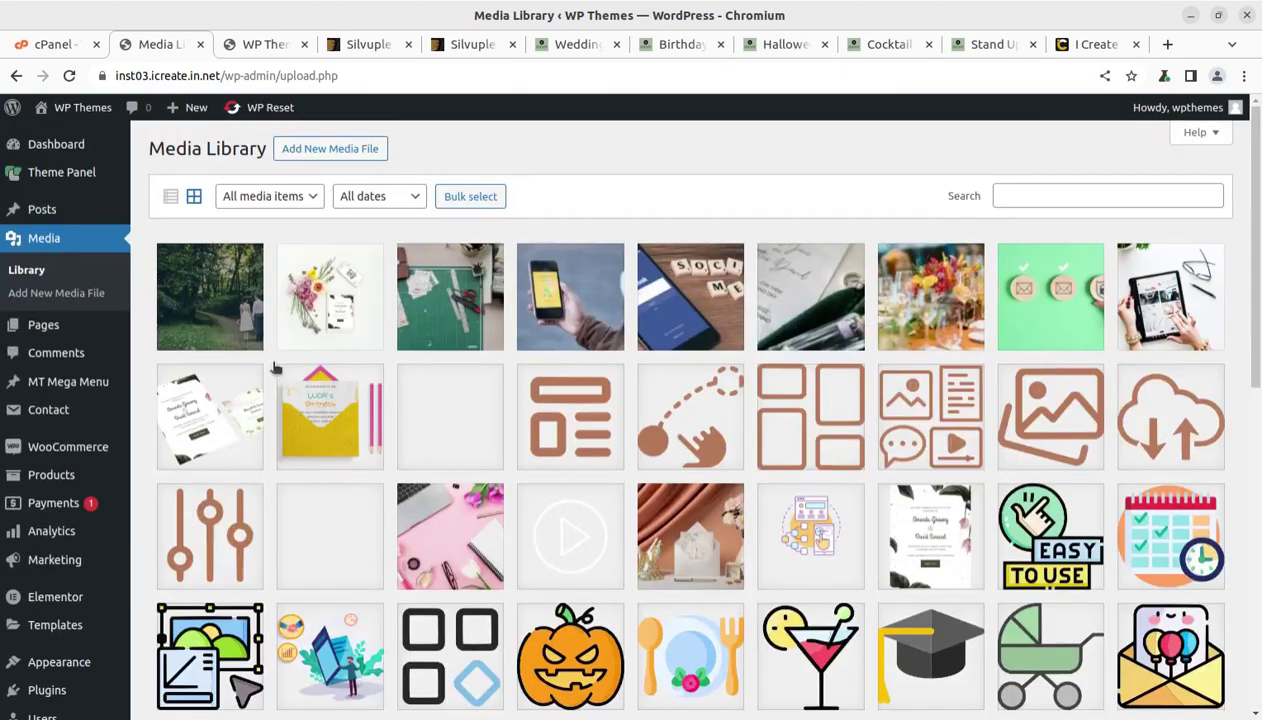
Step: Open the list of all pages and look over the pages imported with the demo content
mouse_move(39, 326)
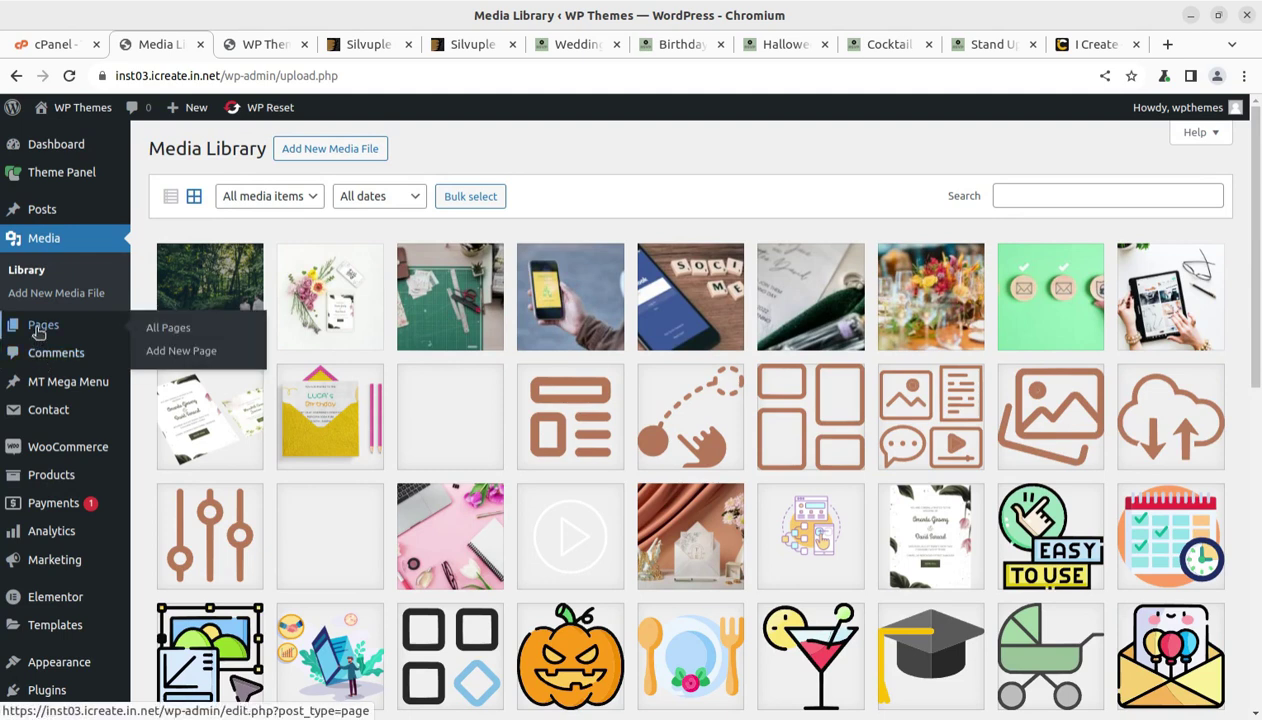
left_click(185, 330)
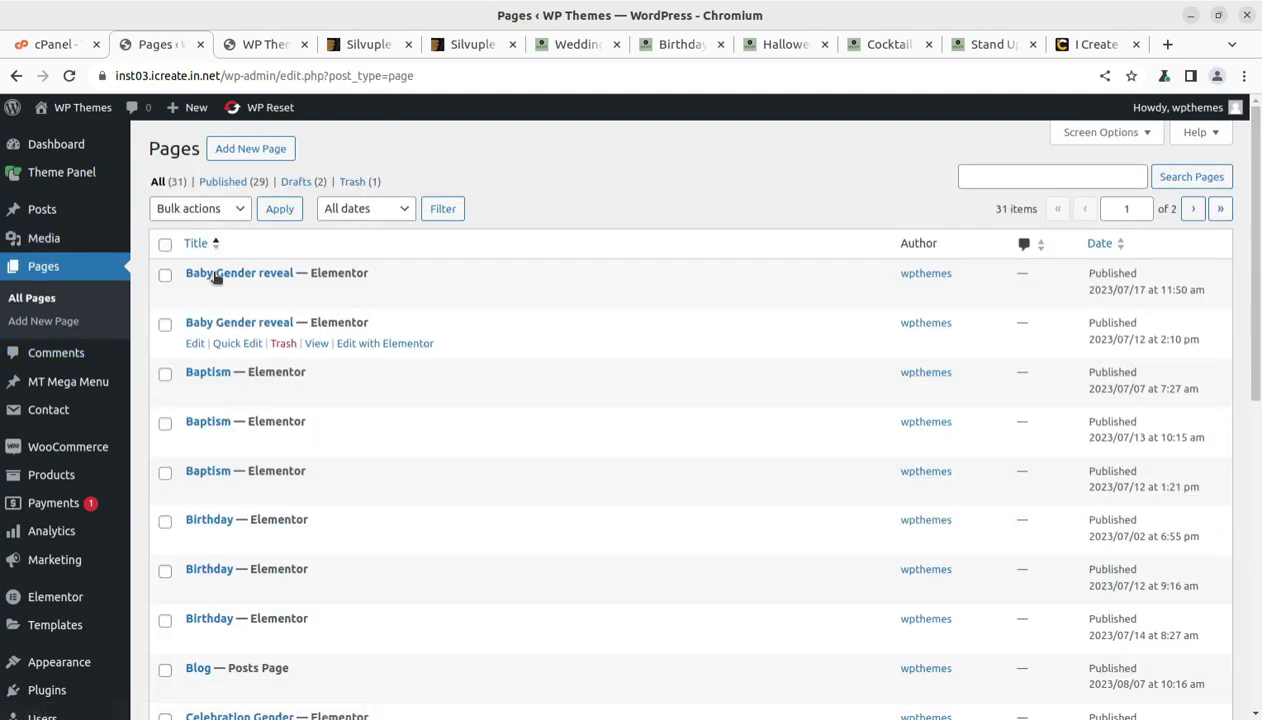
scroll(400, 370, "down", 2)
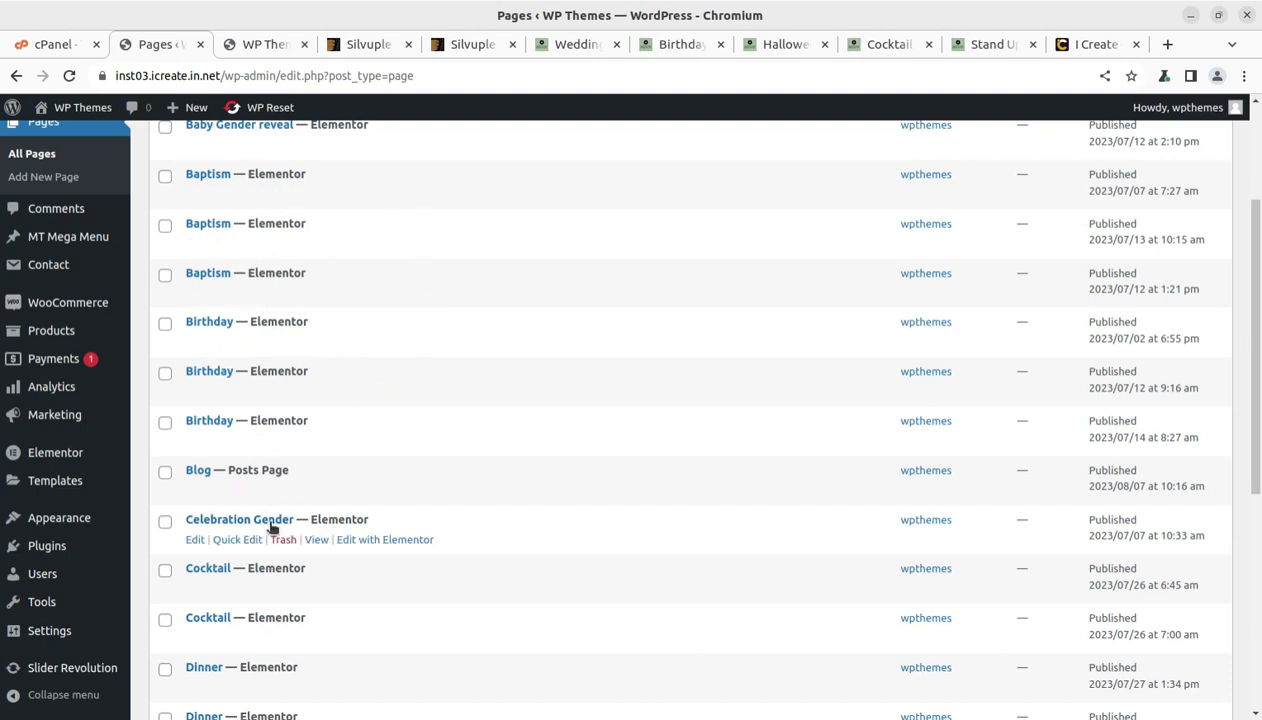
scroll(278, 365, "up", 2)
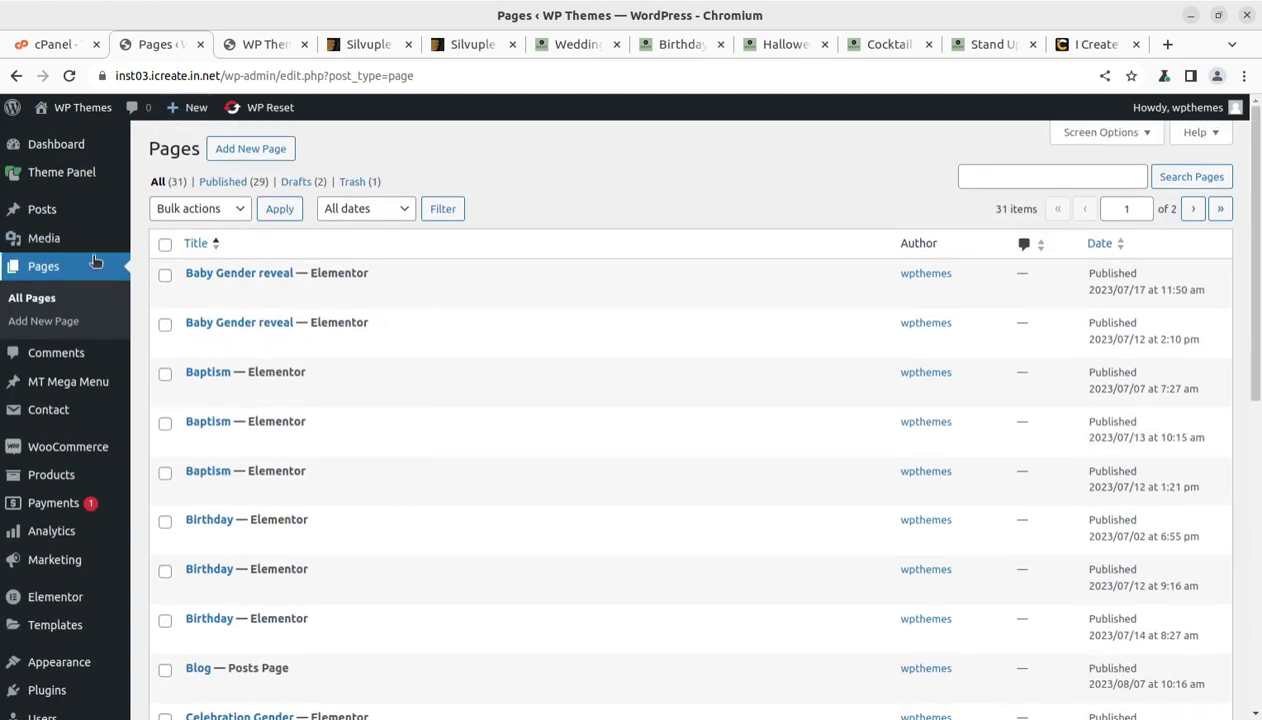
Step: Open the list of all posts and look over the imported blog posts with their categories and tags
mouse_move(55, 218)
left_click(167, 213)
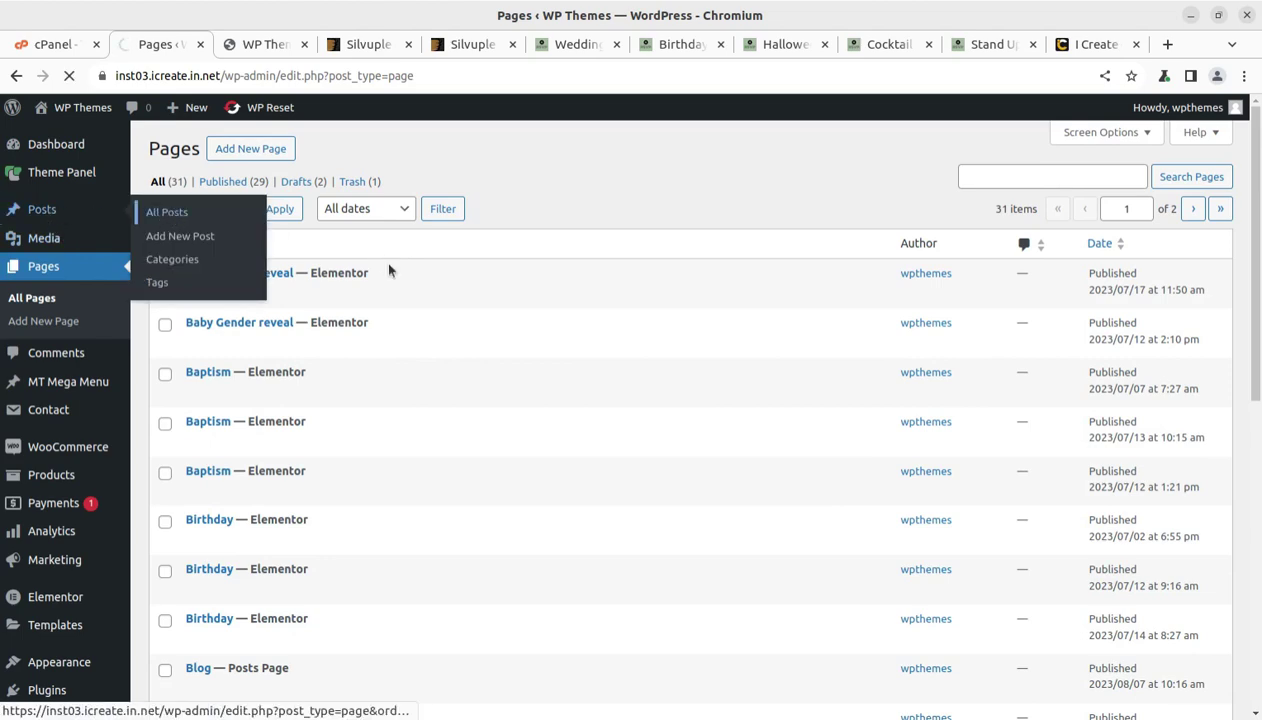
scroll(375, 343, "down", 2)
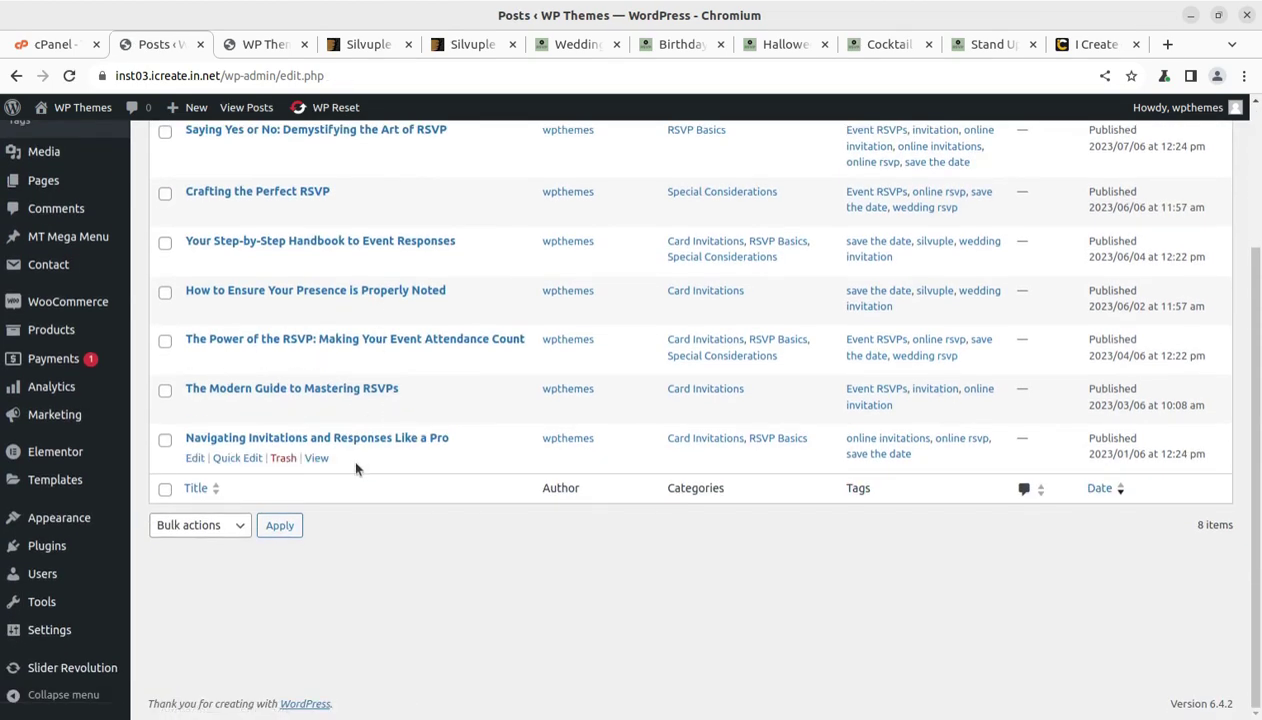
scroll(212, 428, "up", 2)
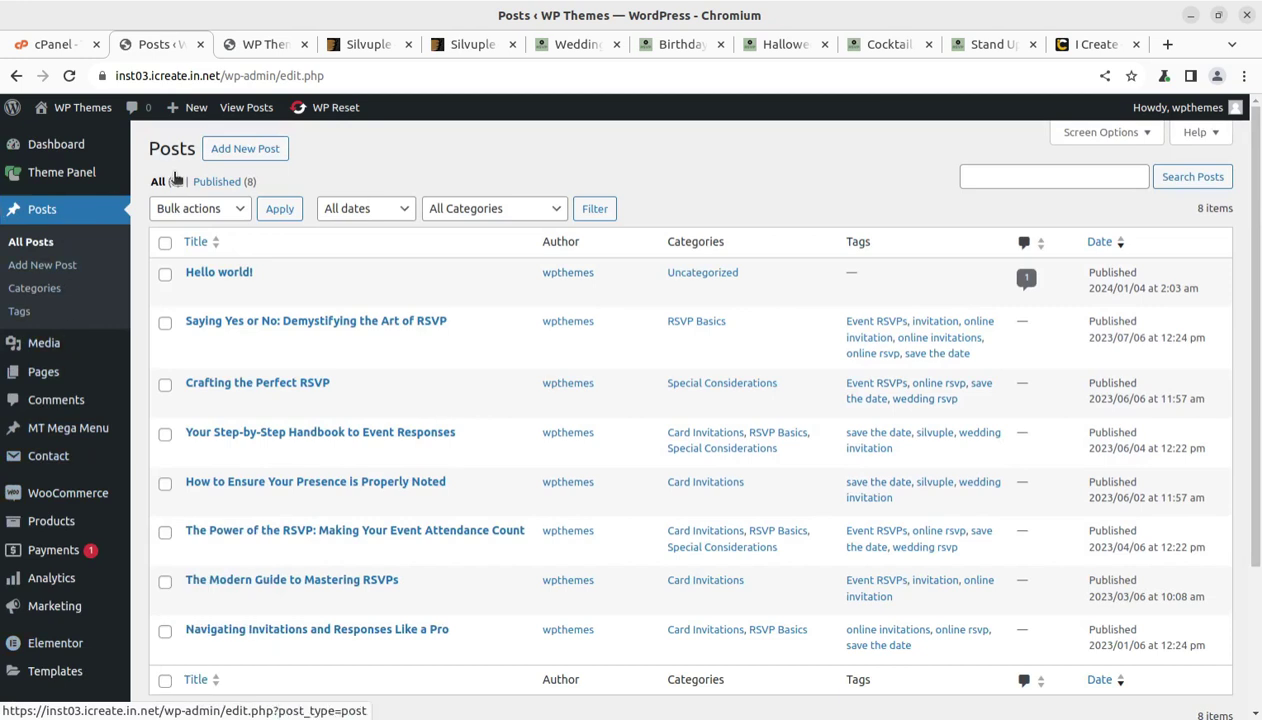
Step: Open the Theme Panel and look over its About section, customizer shortcuts and quick links
left_click(60, 176)
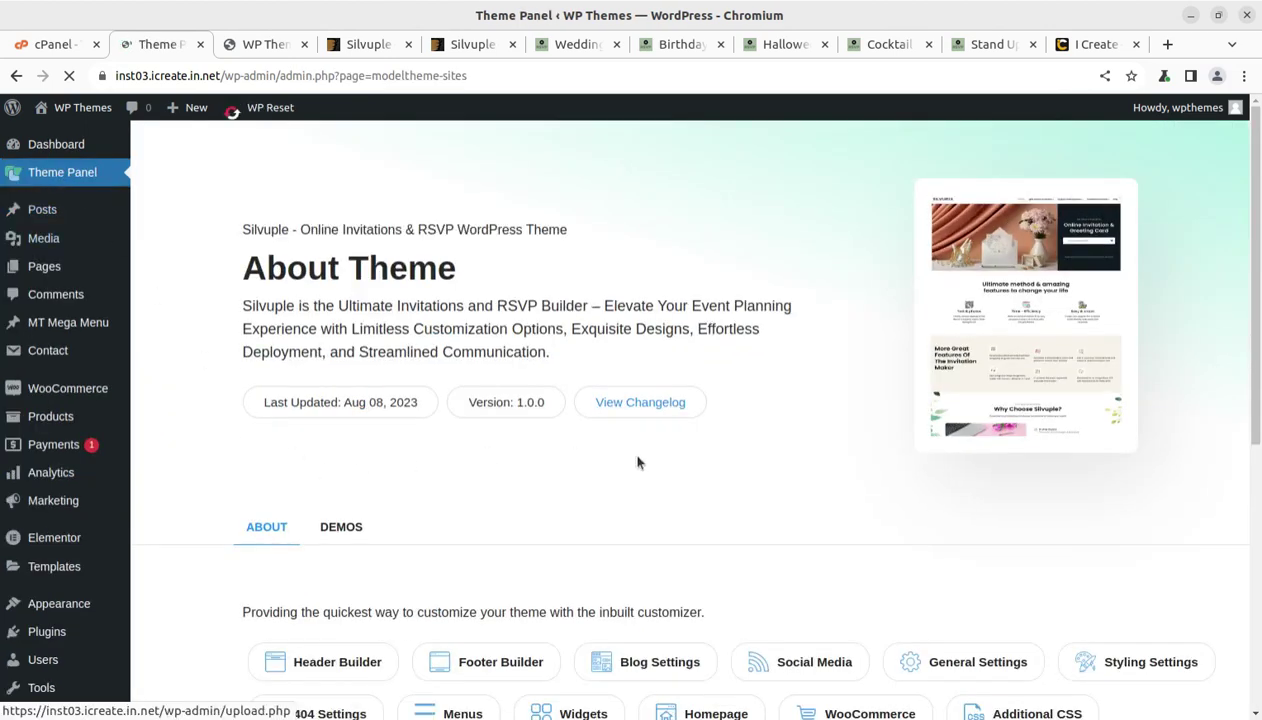
scroll(638, 462, "down", 3)
scroll(417, 403, "up", 1)
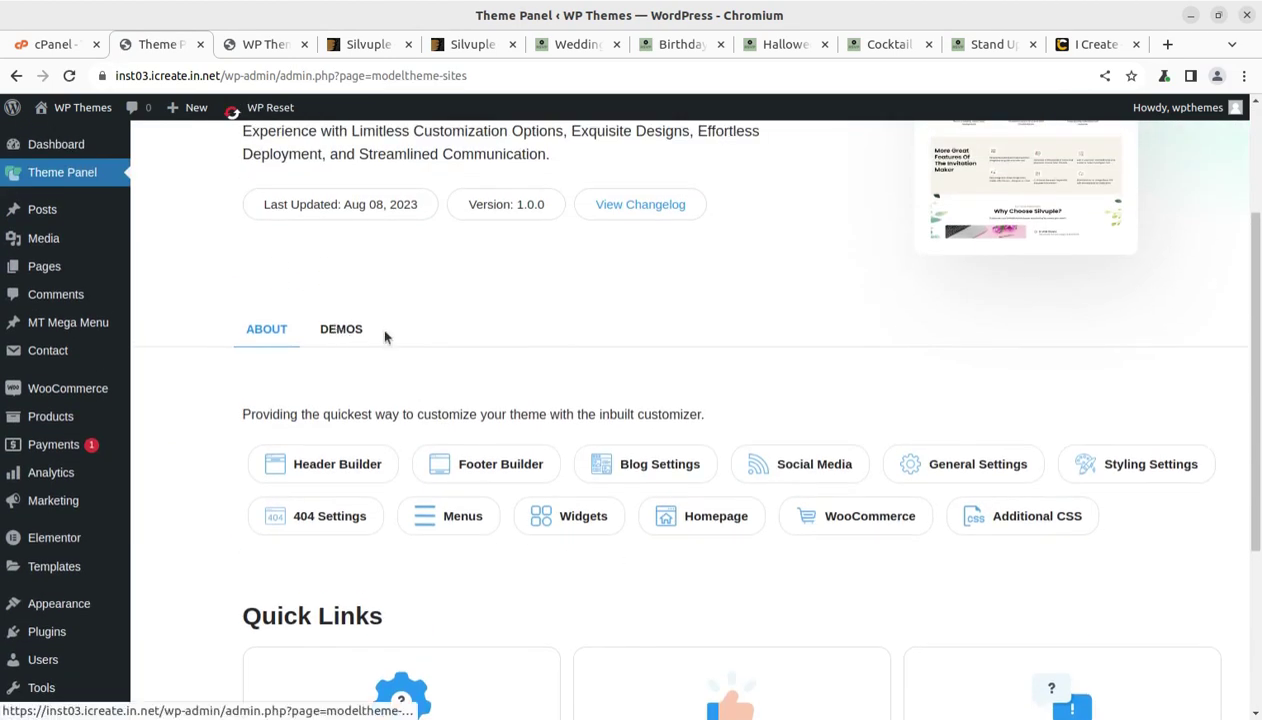
scroll(287, 309, "up", 2)
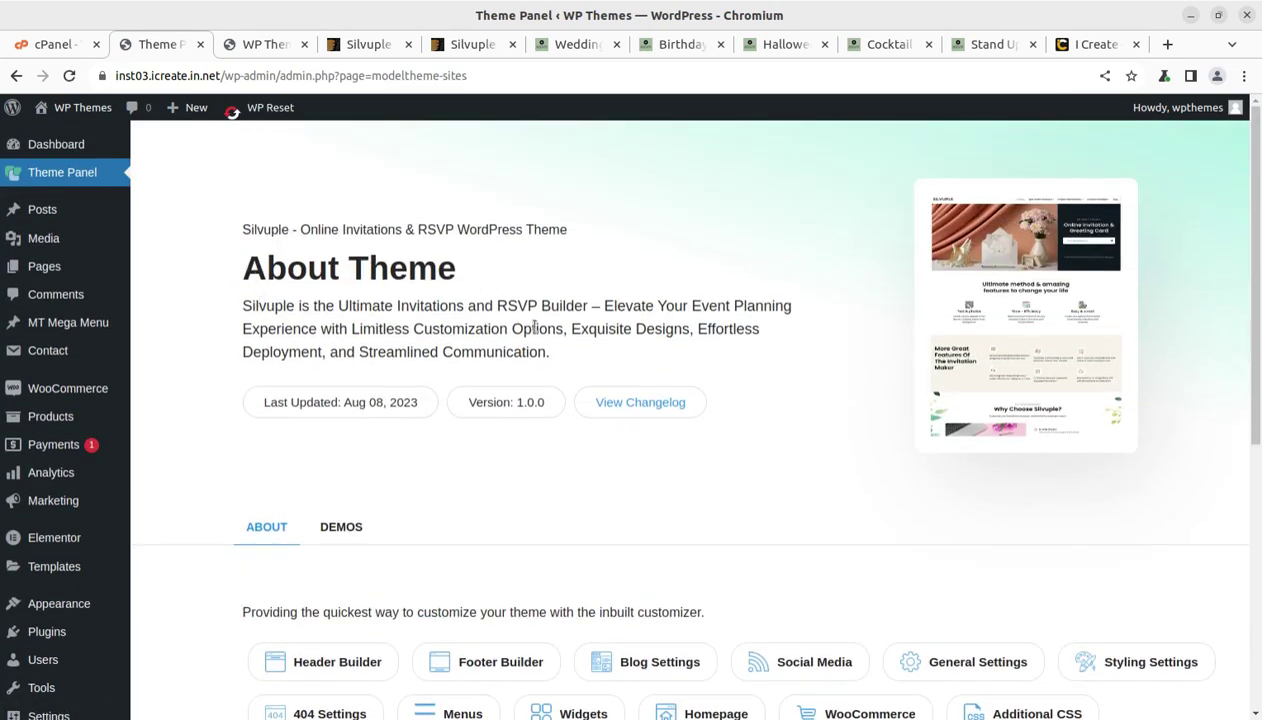
scroll(394, 509, "down", 3)
Step: Open the Header Builder customizer and view its Logo and Header Top settings
left_click(327, 366)
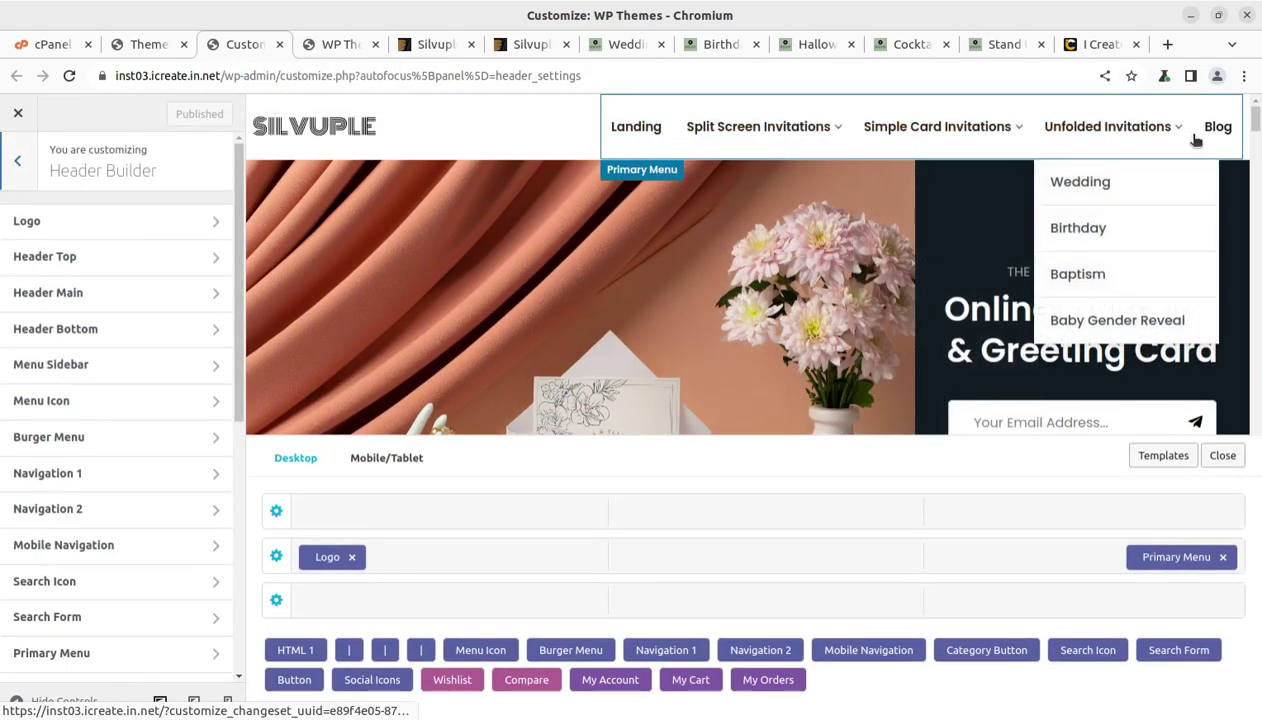
left_click(141, 224)
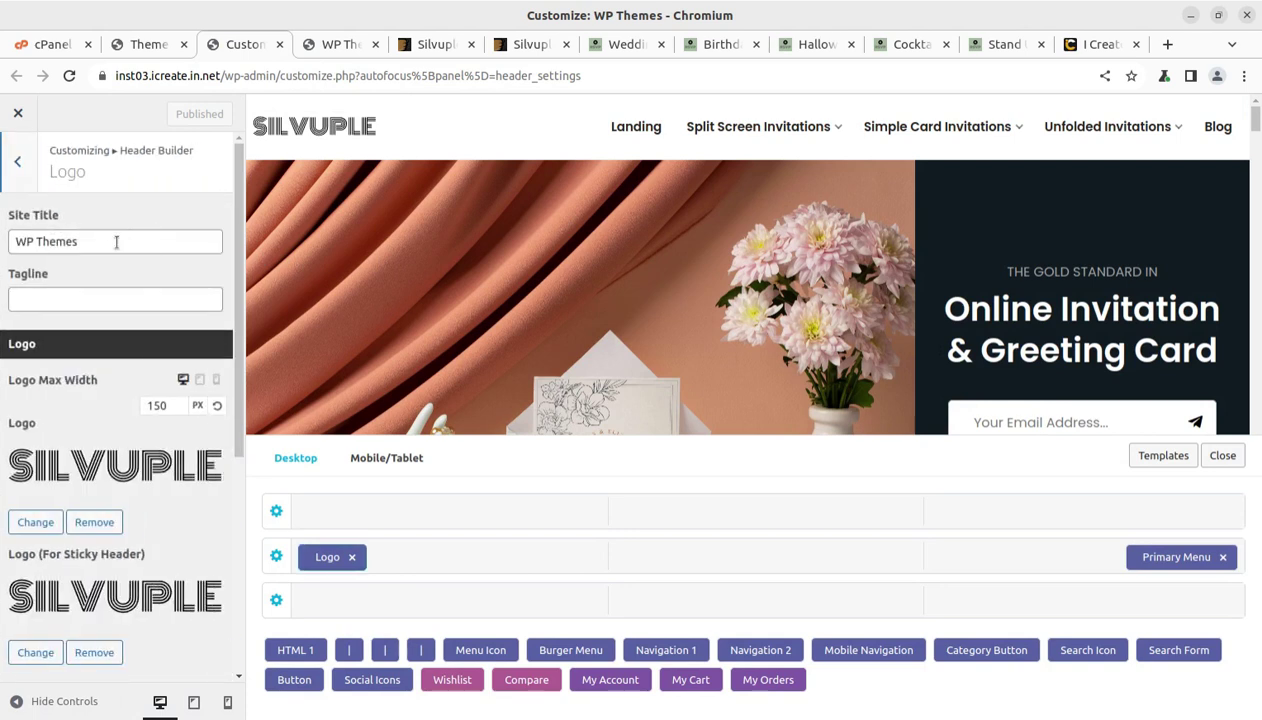
left_click(18, 160)
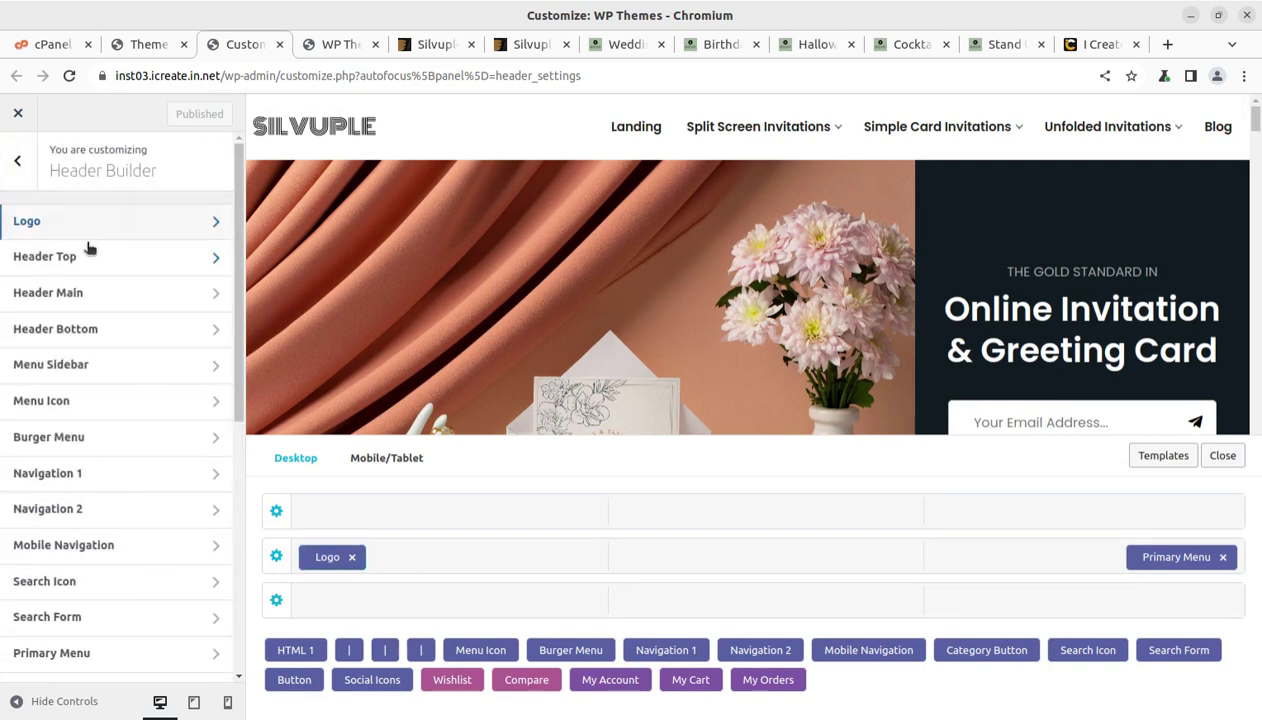
left_click(90, 258)
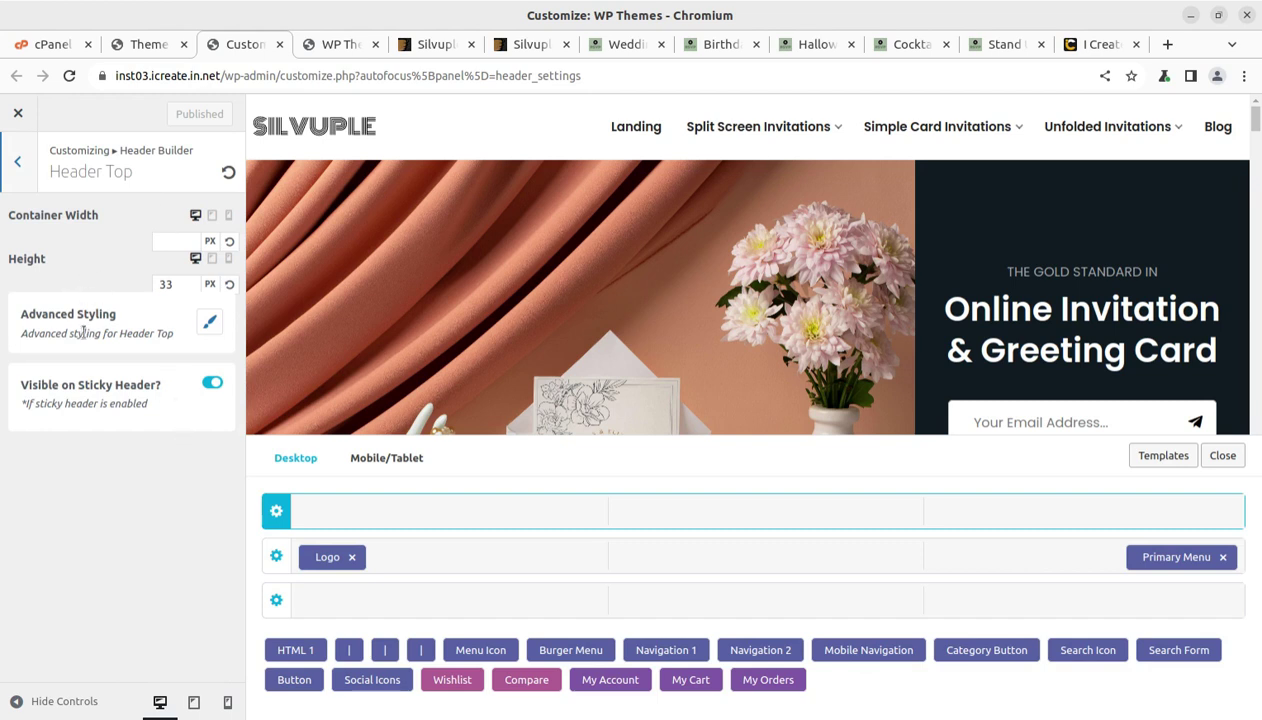
left_click(22, 160)
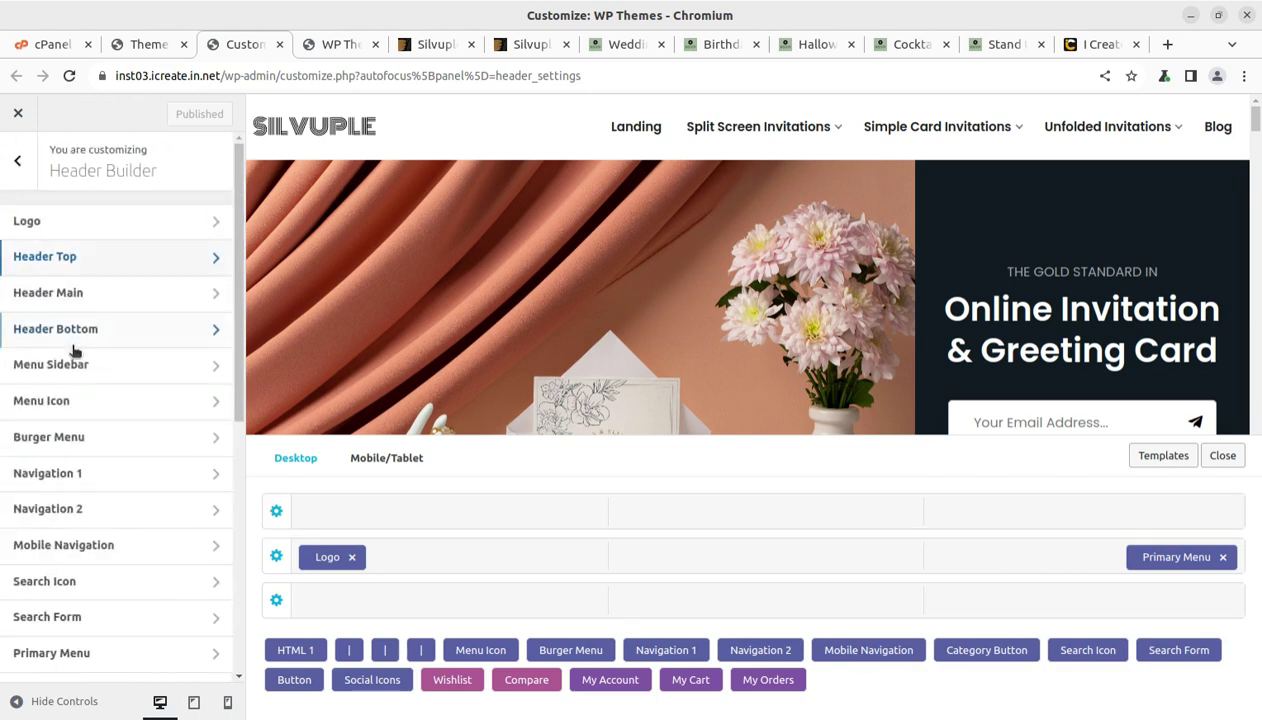
Step: Look through the remaining Header Builder sections down to Templates and Settings, and close the customizer
scroll(125, 344, "down", 2)
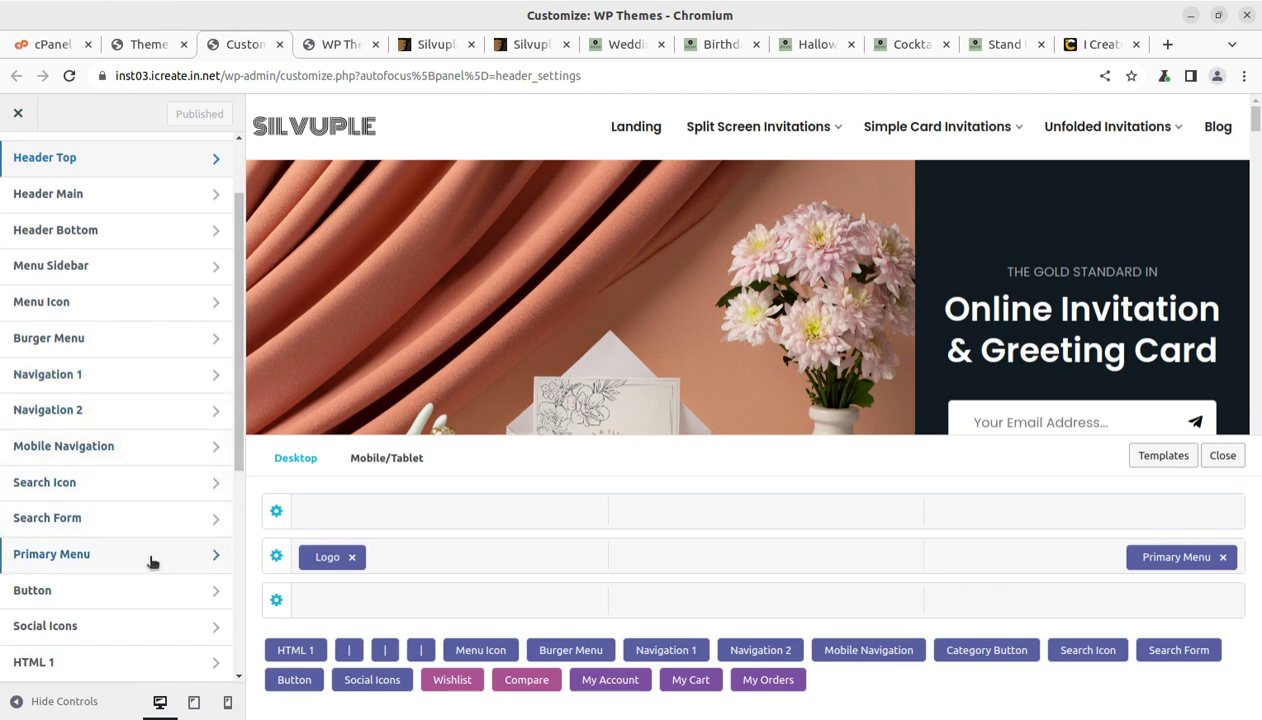
scroll(145, 562, "down", 3)
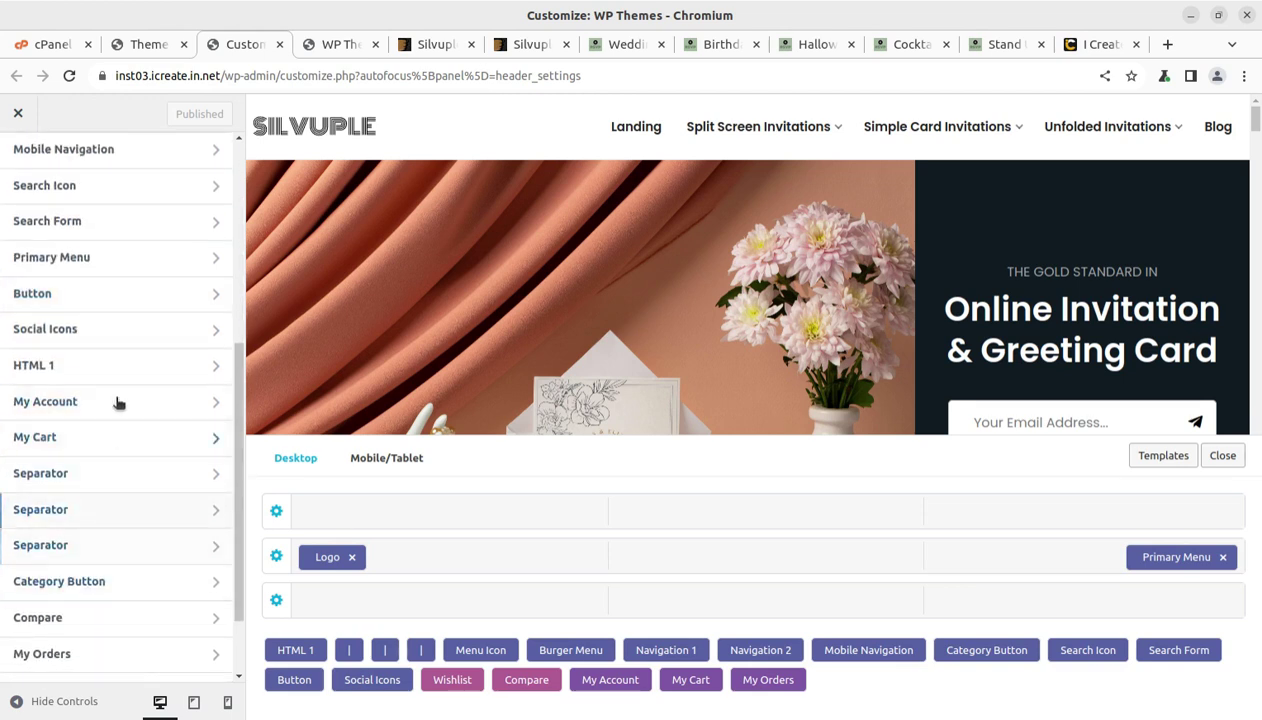
scroll(120, 445, "down", 2)
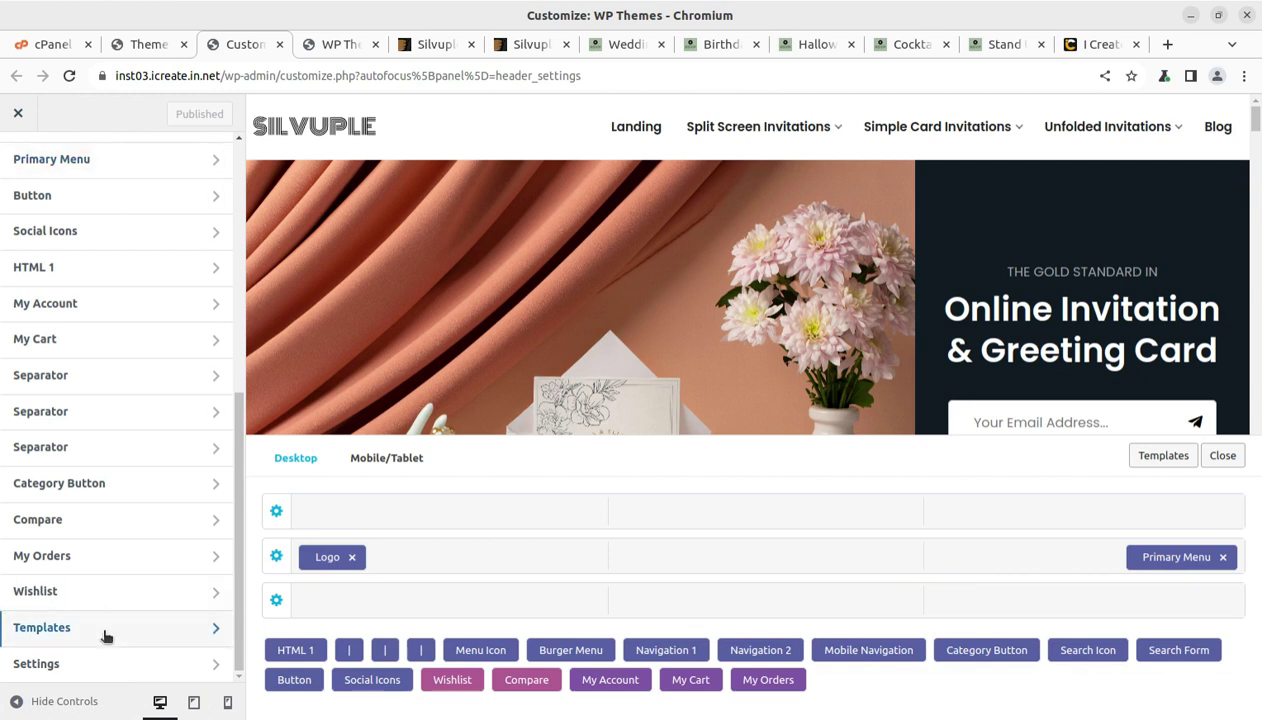
left_click(20, 116)
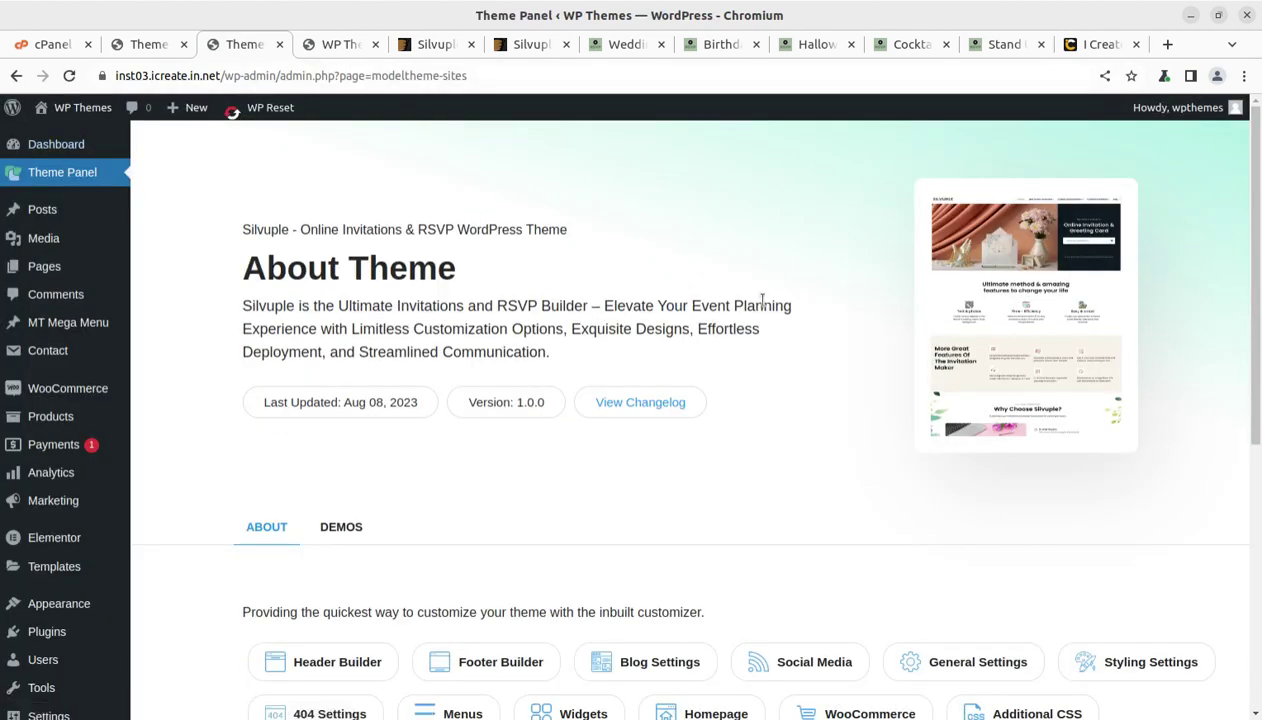
Step: Open the theme's General Settings customizer from the Theme Panel and view the Preloader options
left_click(1090, 45)
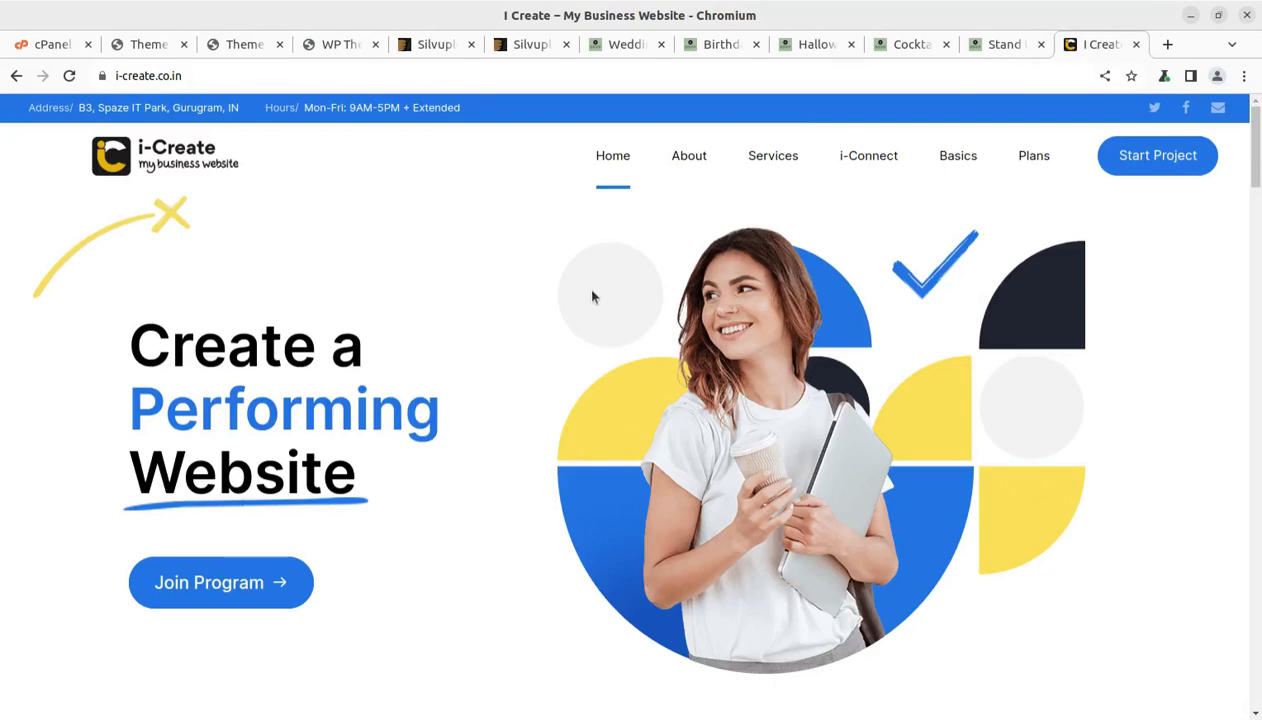
left_click(237, 45)
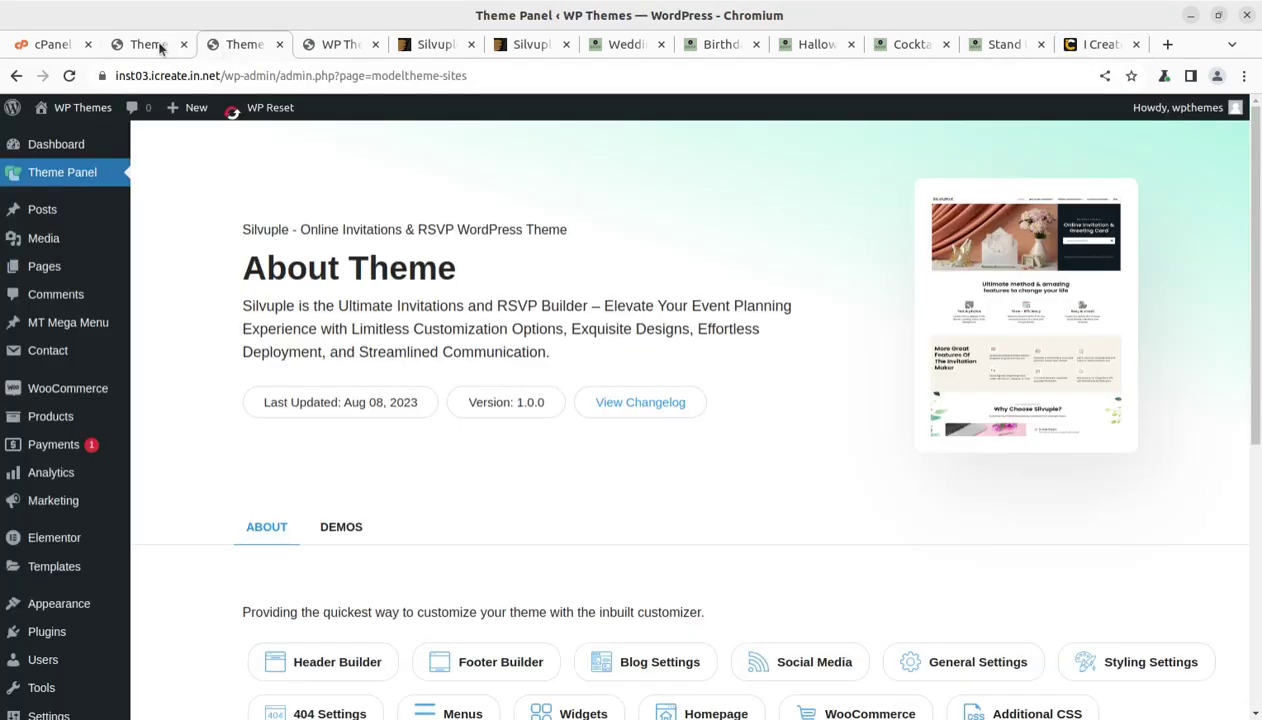
scroll(431, 530, "down", 3)
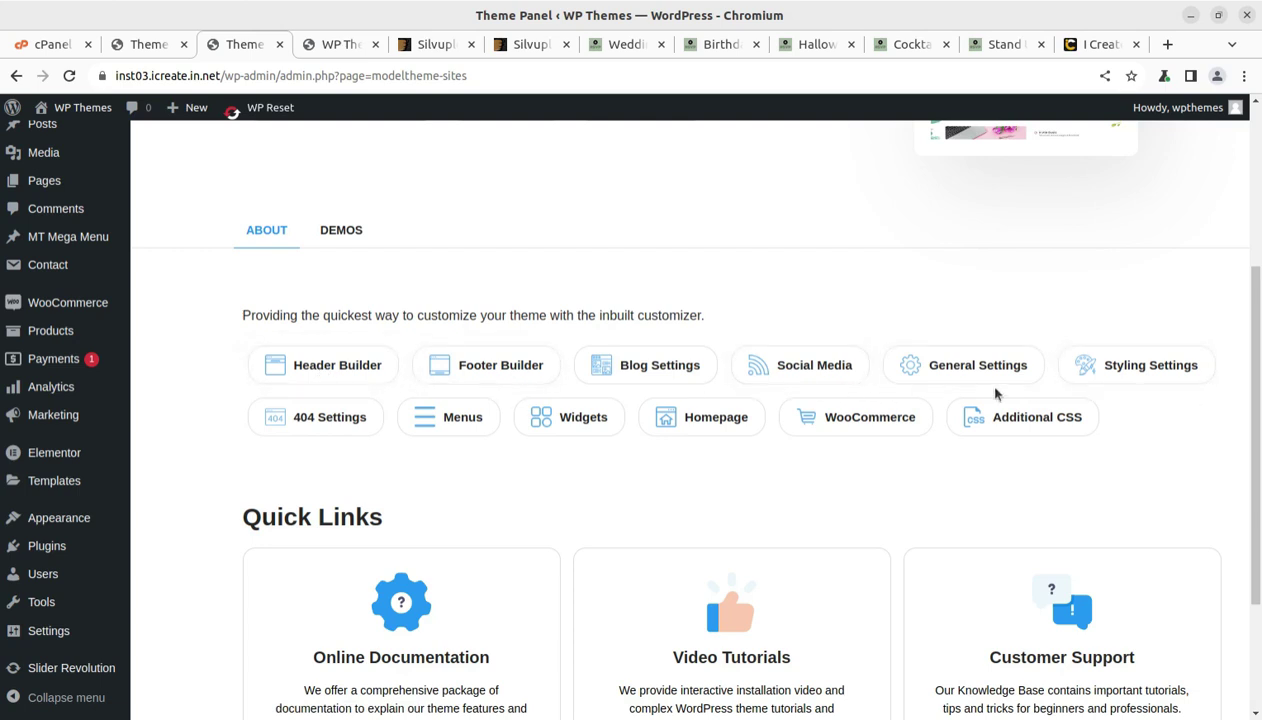
left_click(956, 372)
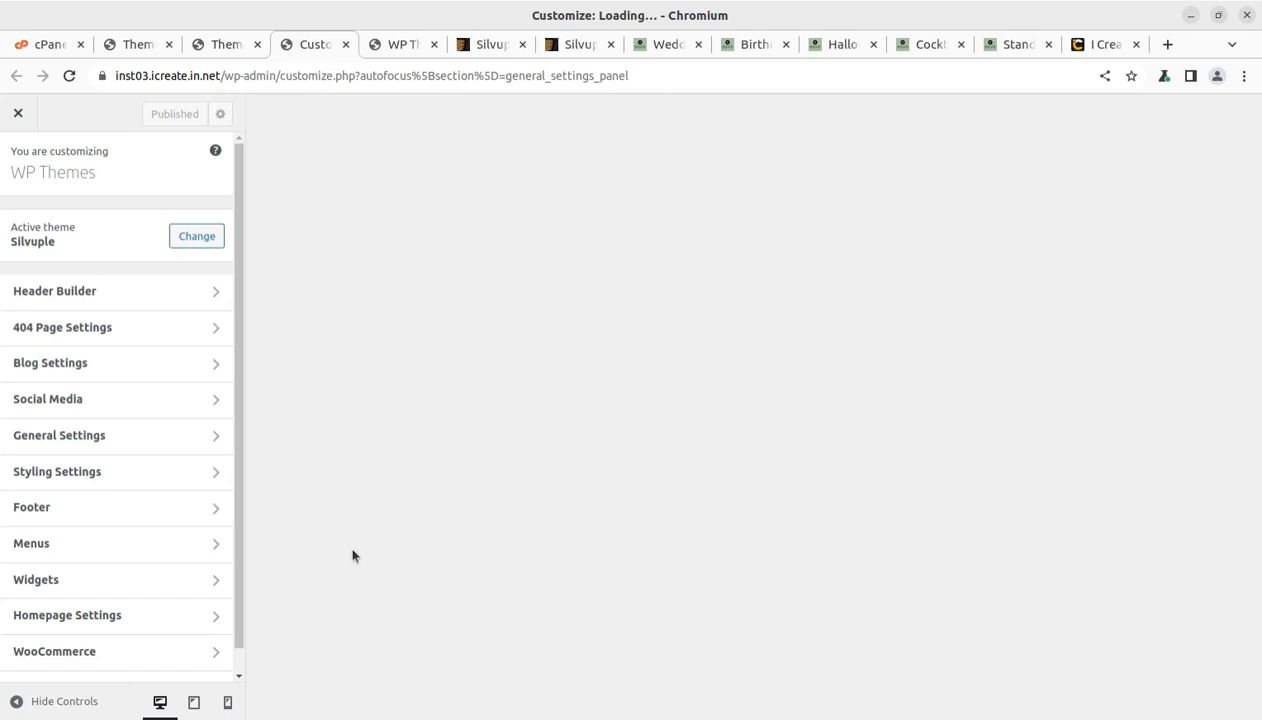
scroll(115, 375, "down", 1)
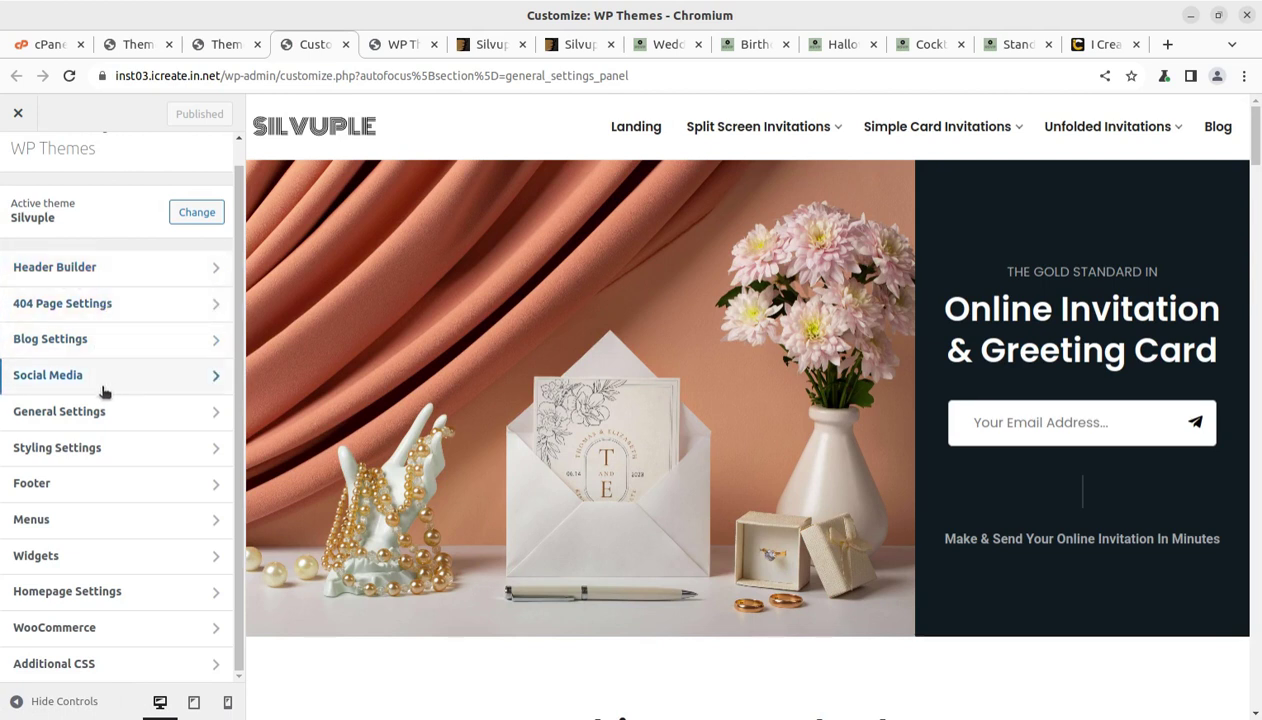
left_click(110, 417)
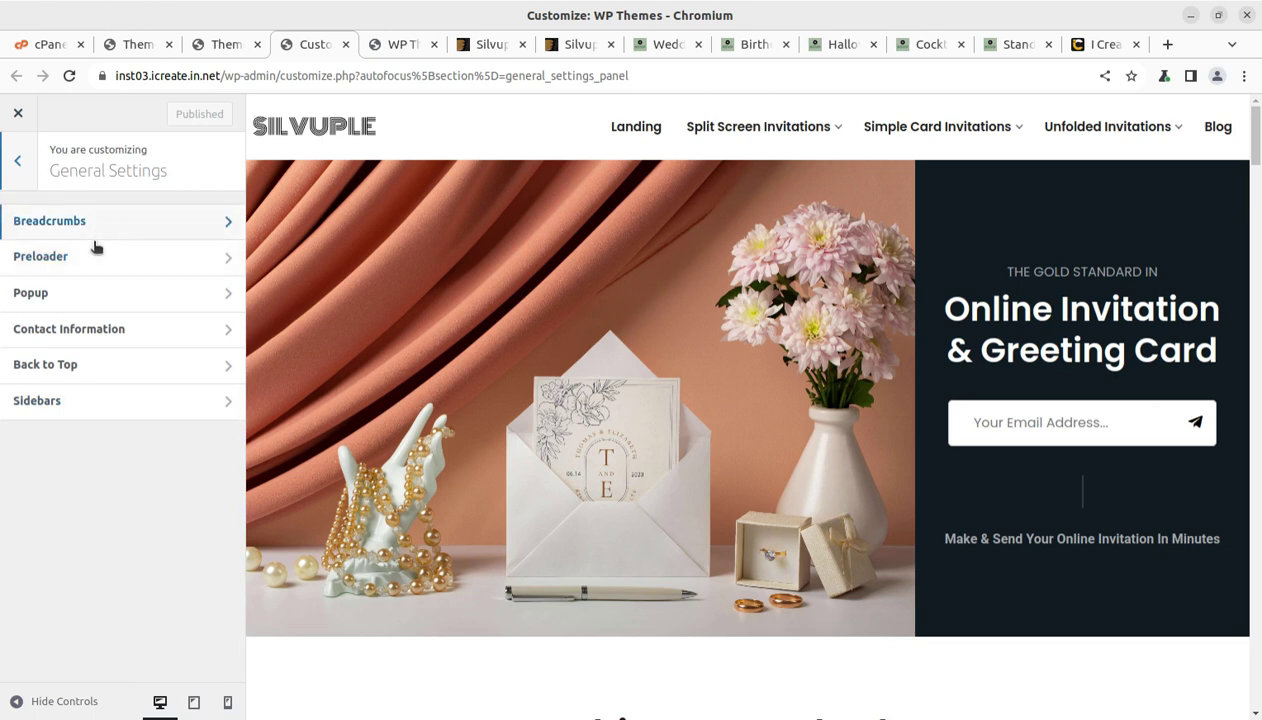
left_click(87, 258)
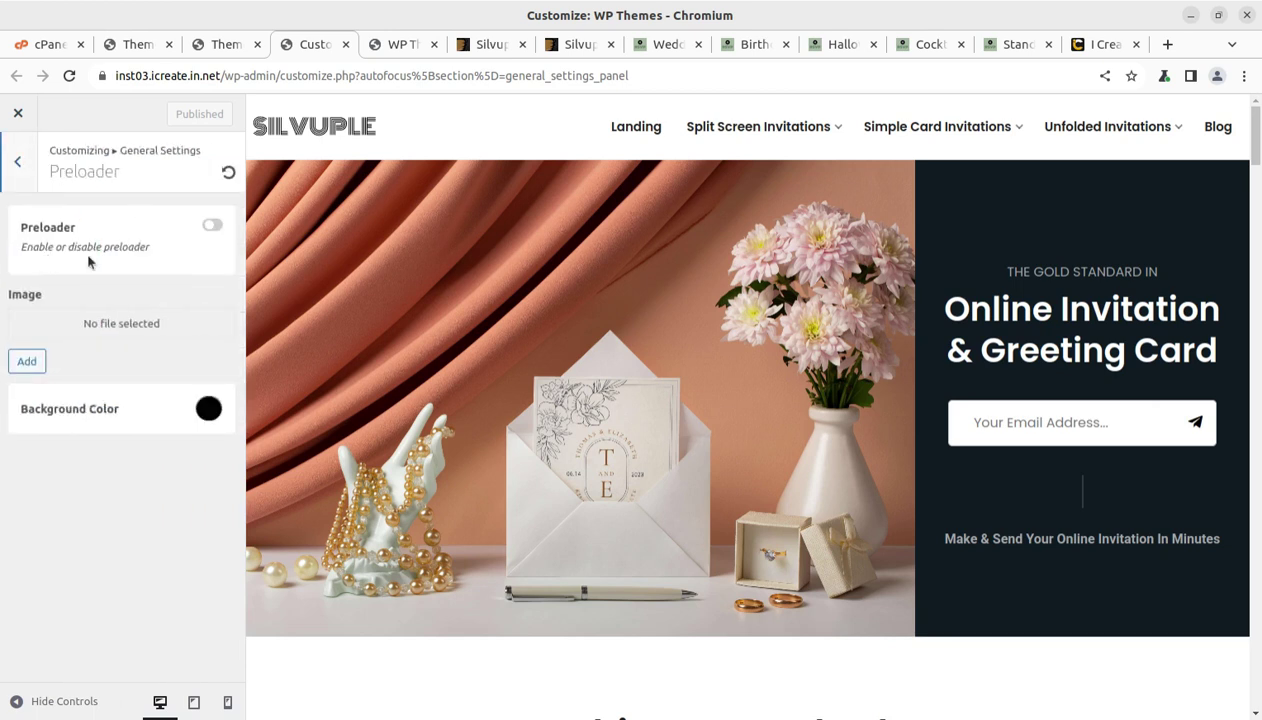
left_click(20, 163)
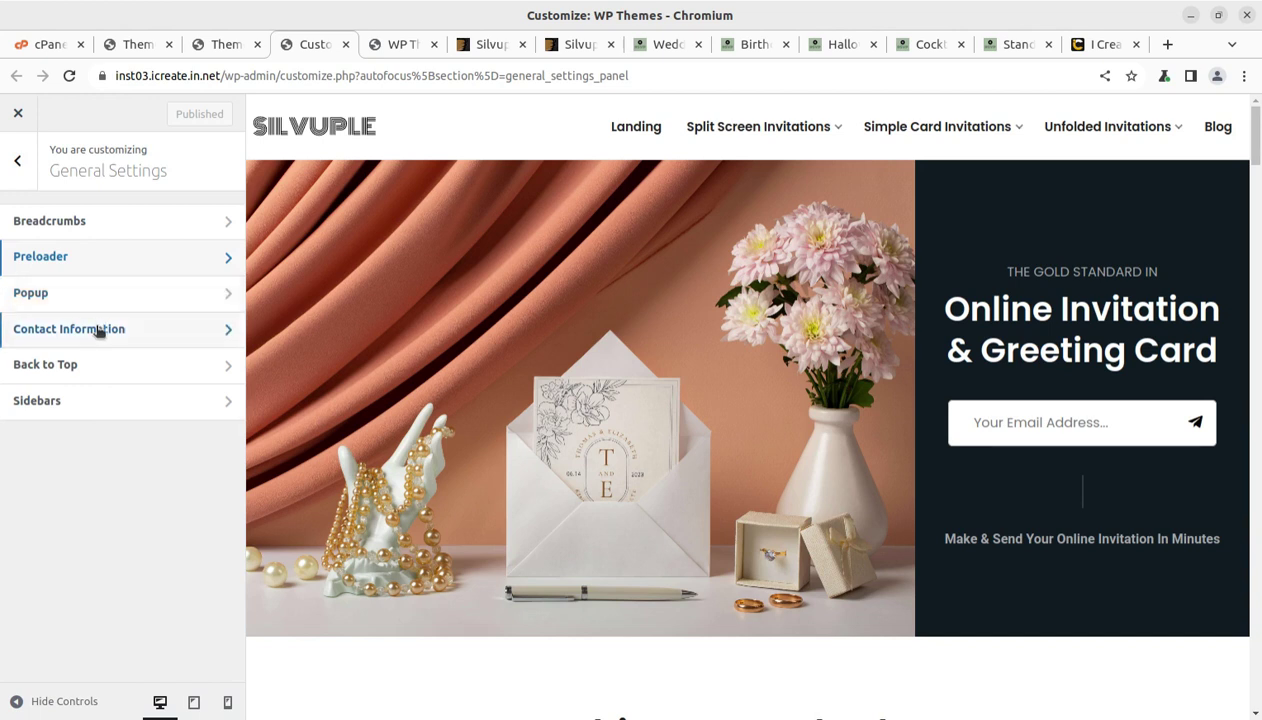
left_click(18, 161)
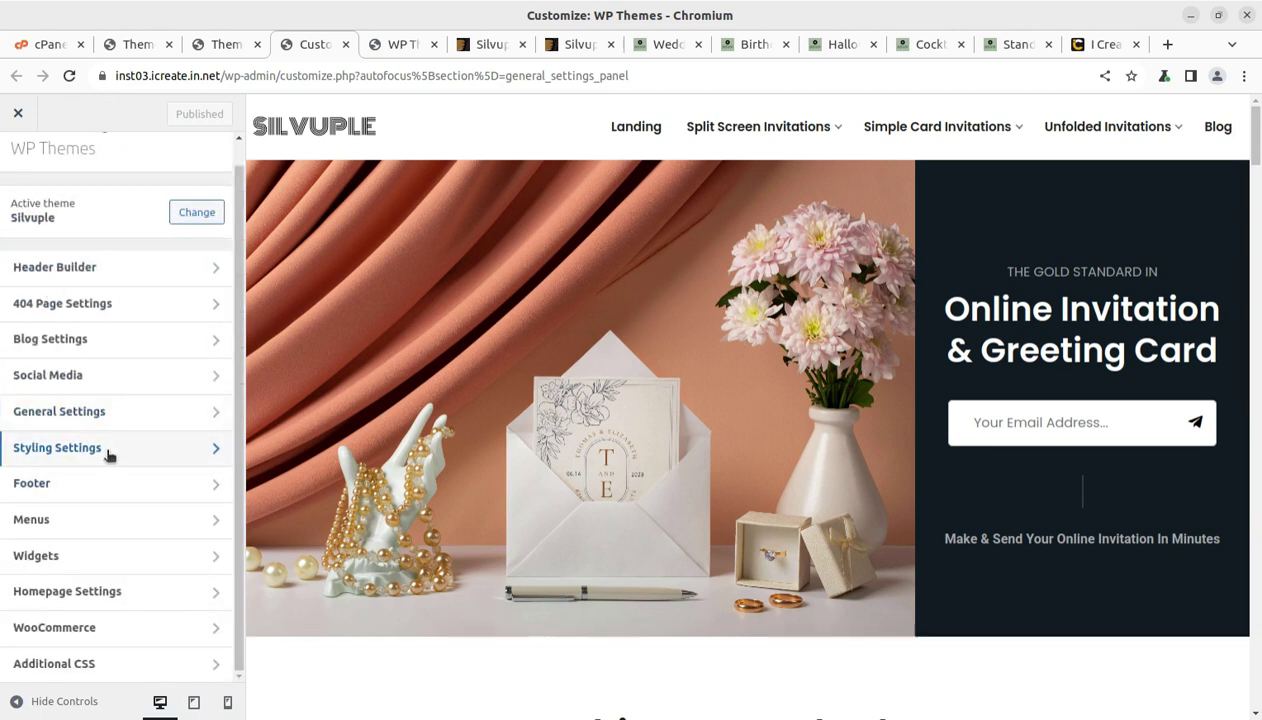
Step: Review the General Site Styling options under Styling Settings, and close the customizer without changing anything
left_click(107, 450)
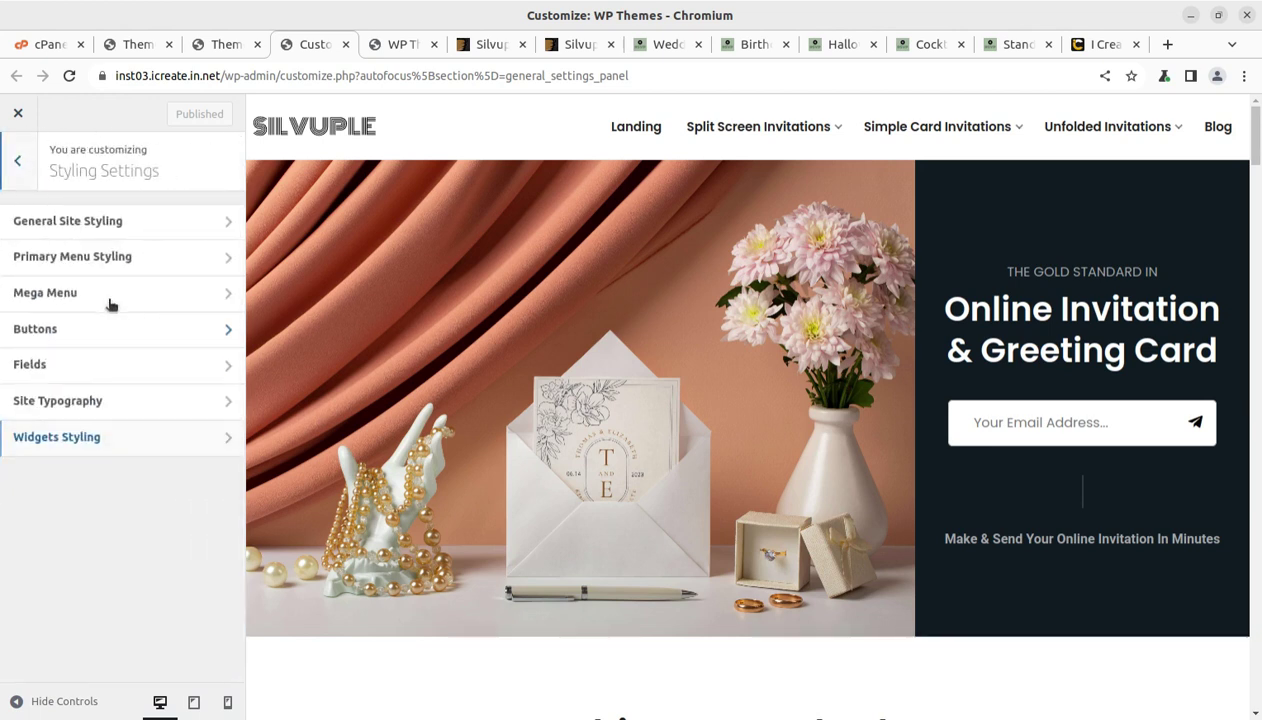
left_click(118, 230)
scroll(118, 435, "down", 1)
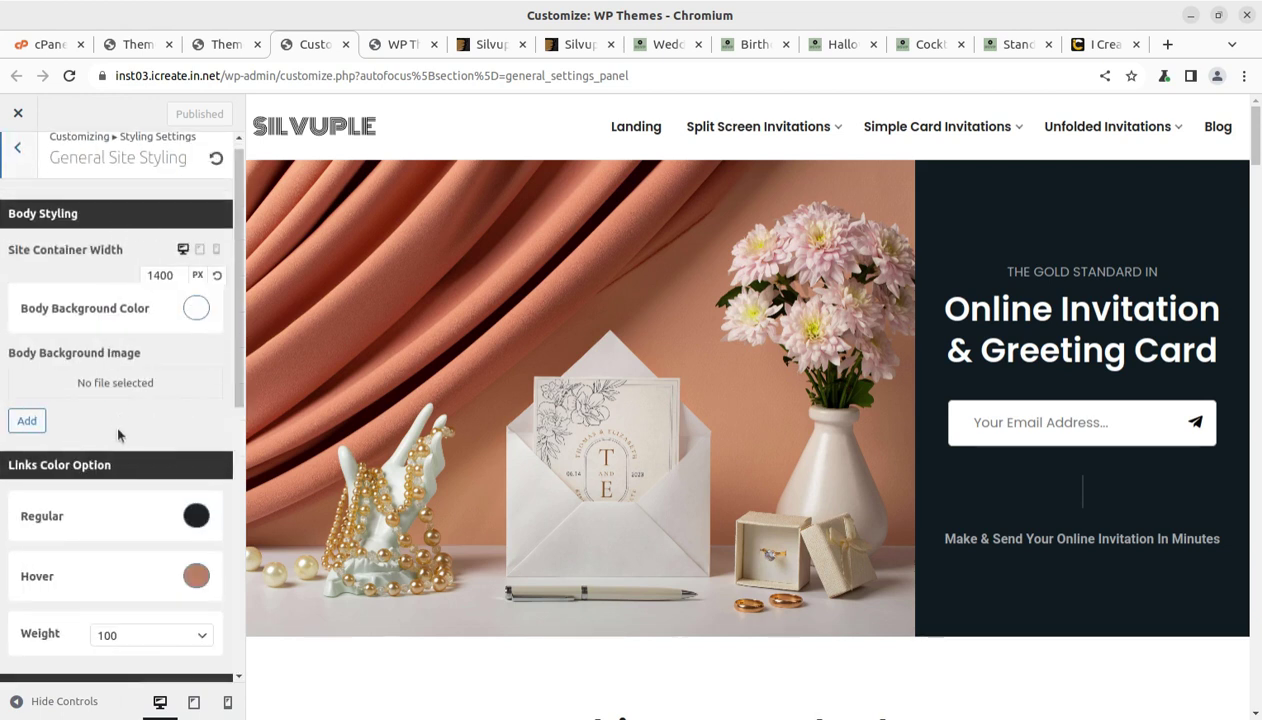
scroll(110, 410, "down", 2)
scroll(94, 317, "up", 3)
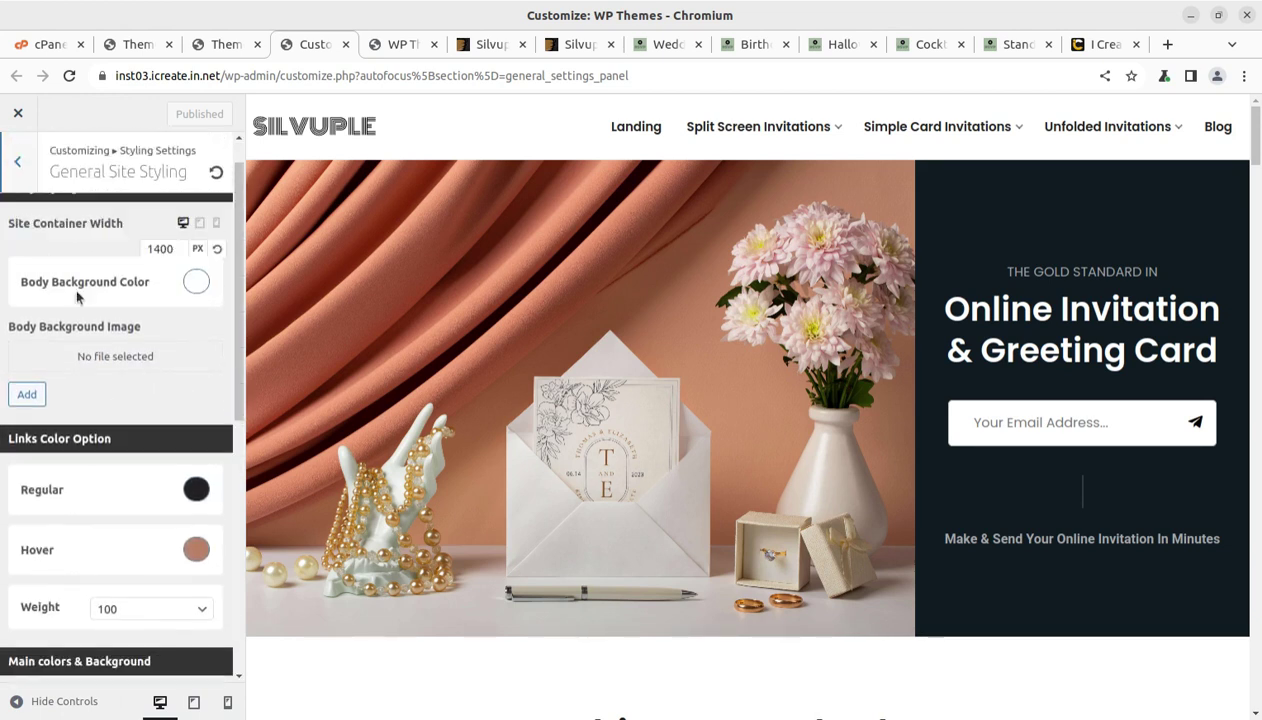
left_click(25, 168)
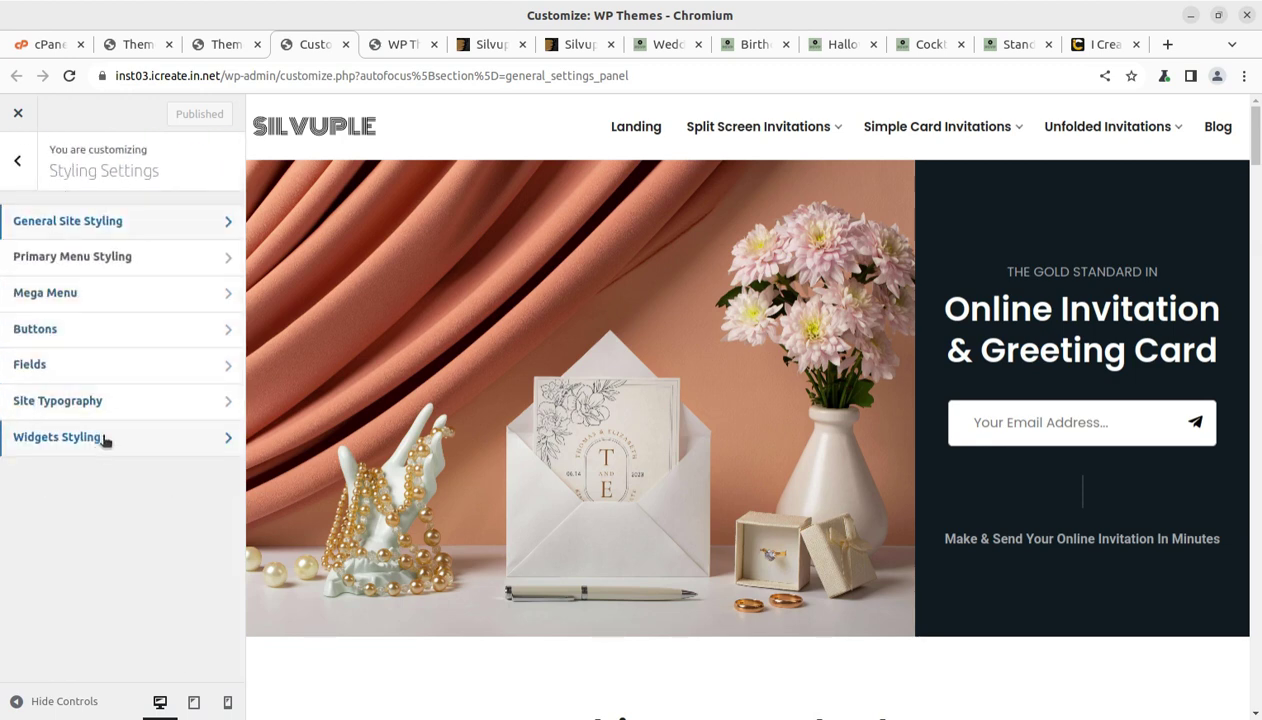
left_click(20, 162)
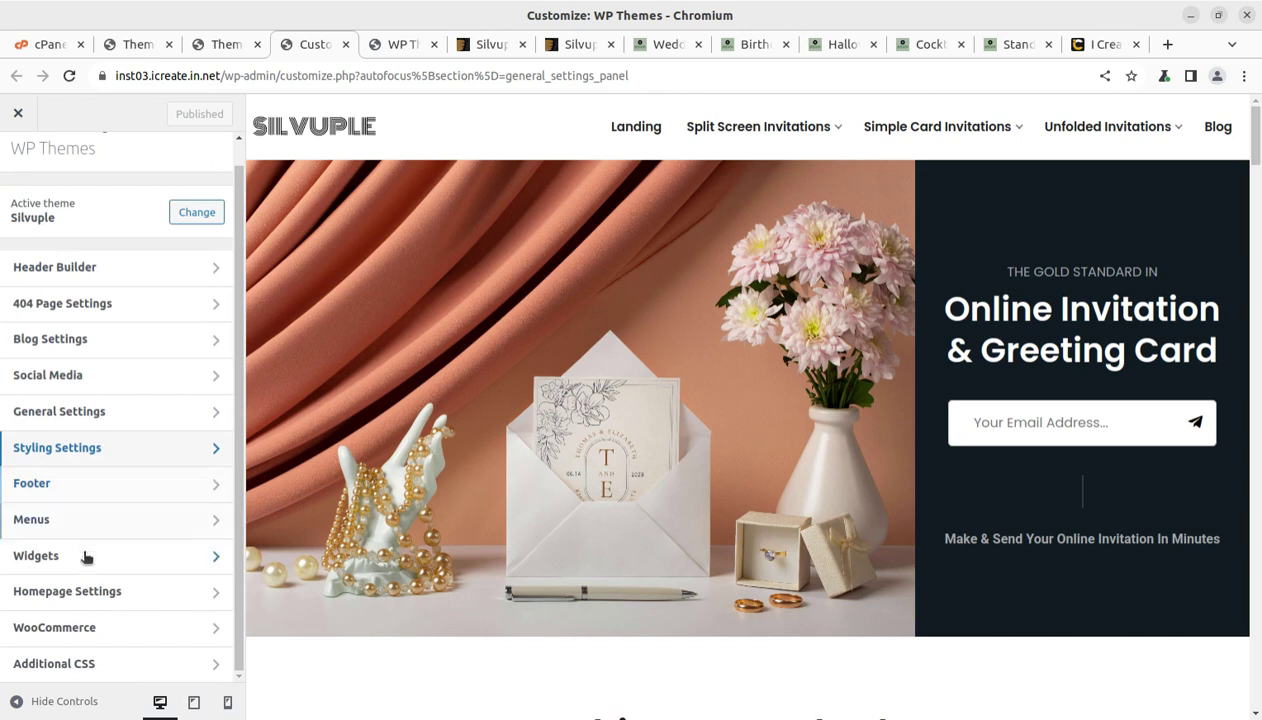
scroll(52, 257, "up", 1)
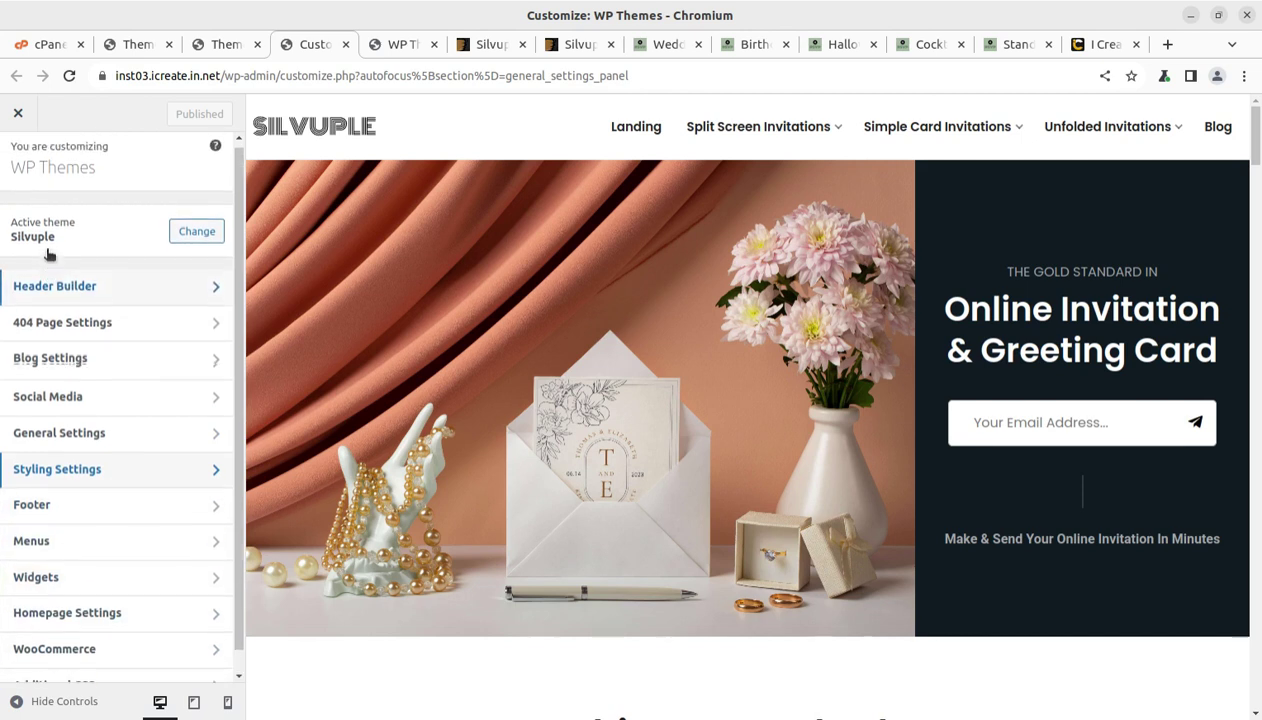
left_click(19, 115)
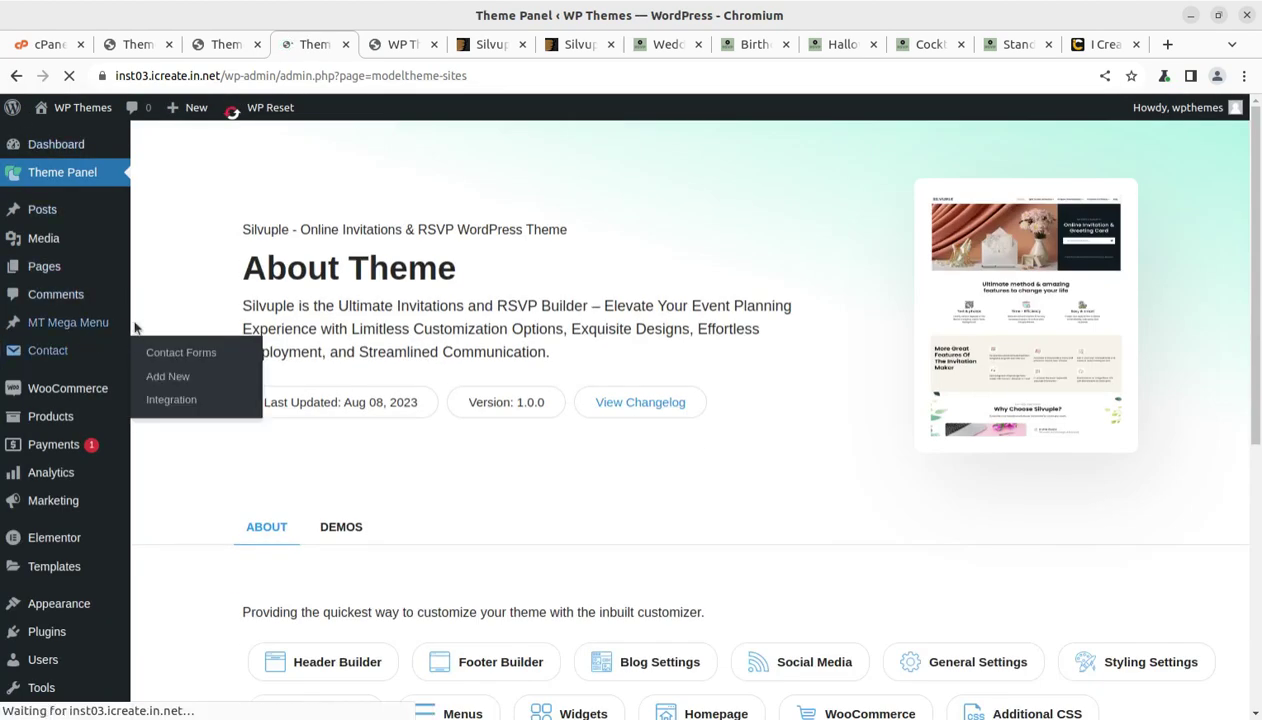
Step: Look over the Theme Panel's customizer shortcuts and its Quick Links section
mouse_move(62, 386)
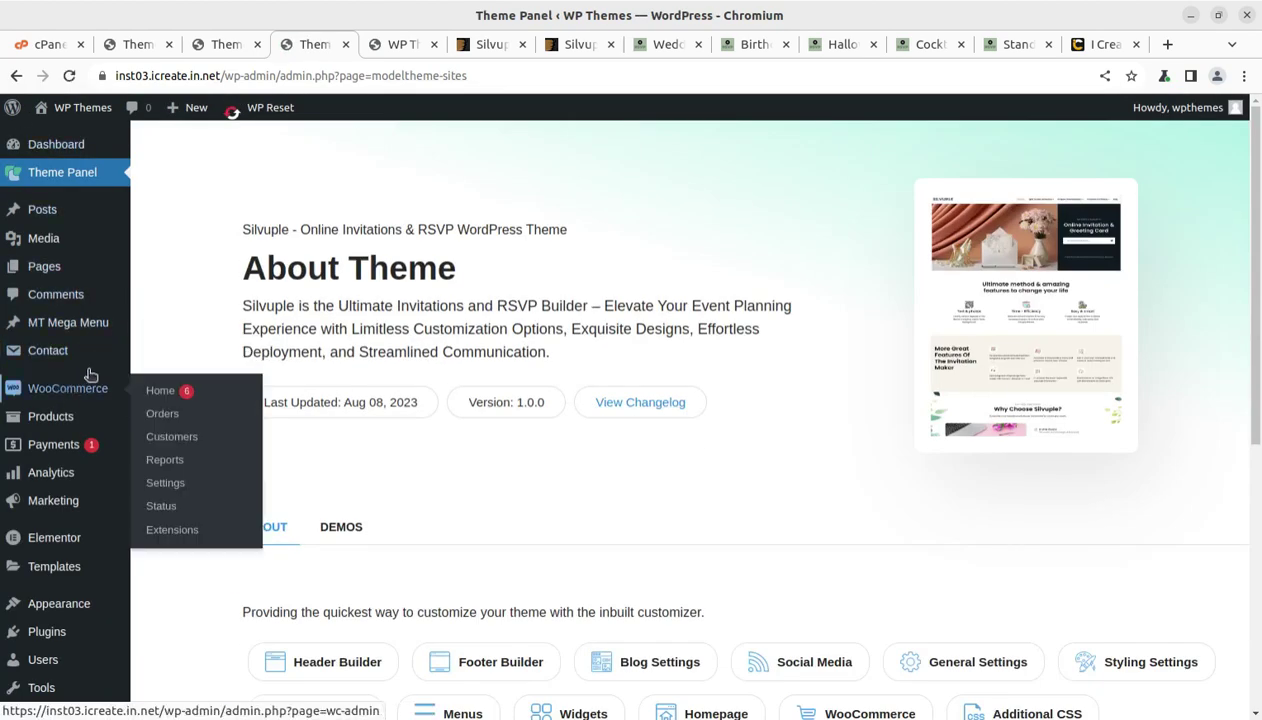
mouse_move(91, 230)
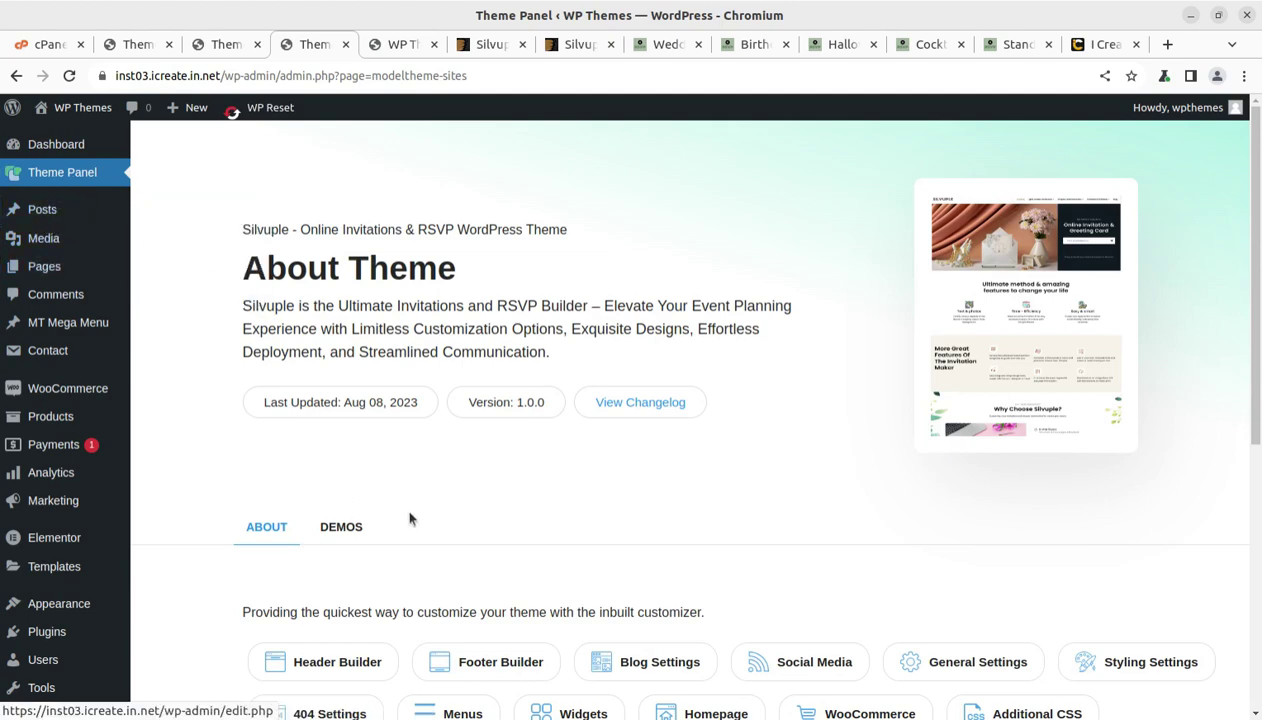
scroll(408, 515, "down", 5)
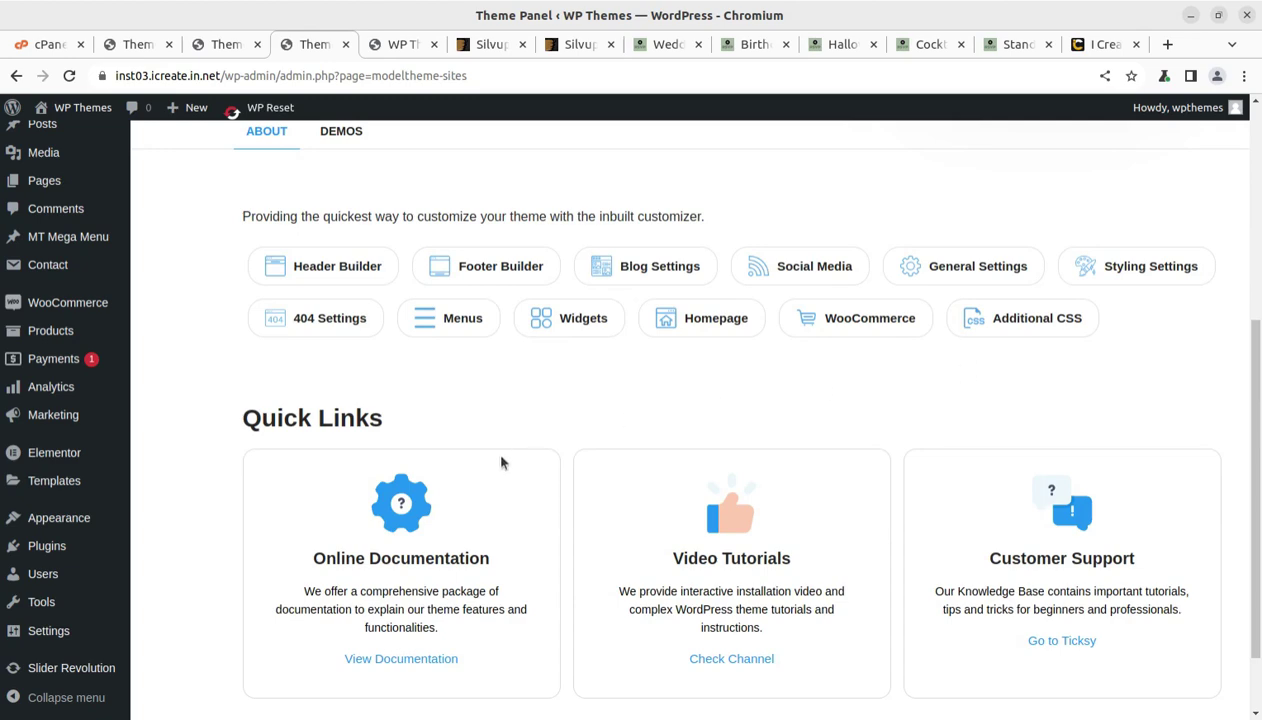
scroll(987, 358, "up", 4)
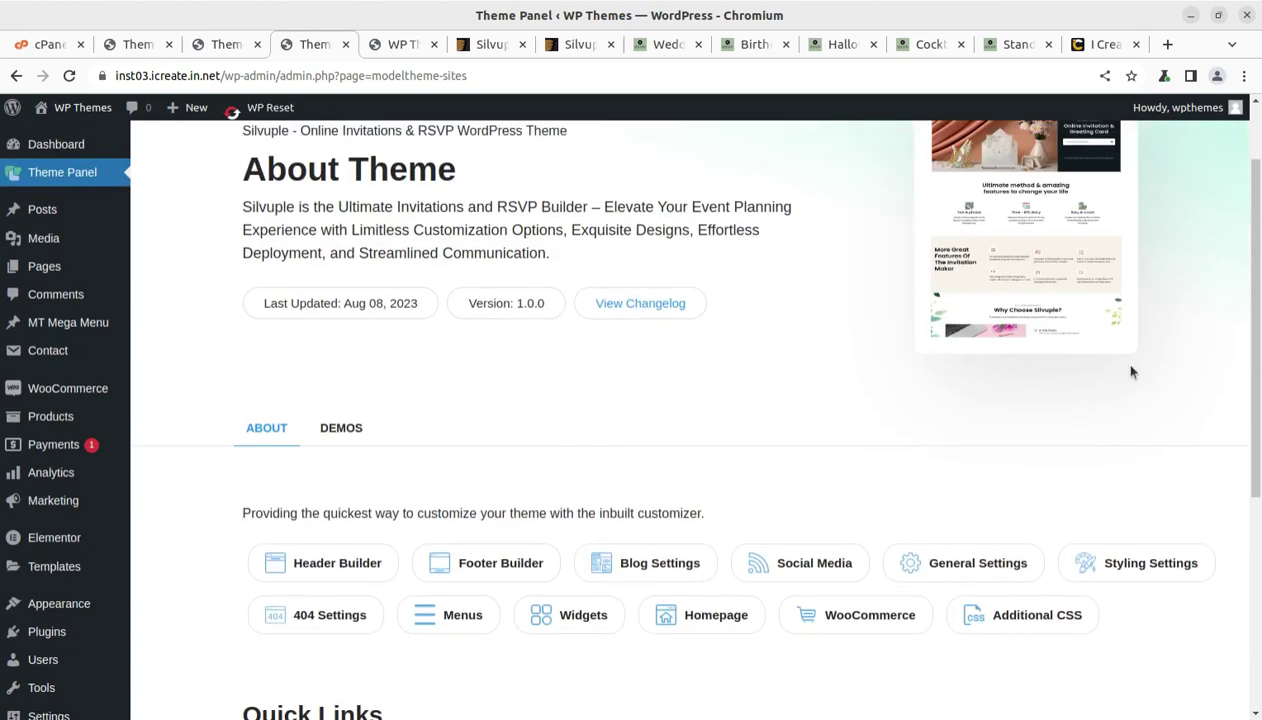
scroll(1006, 643, "down", 3)
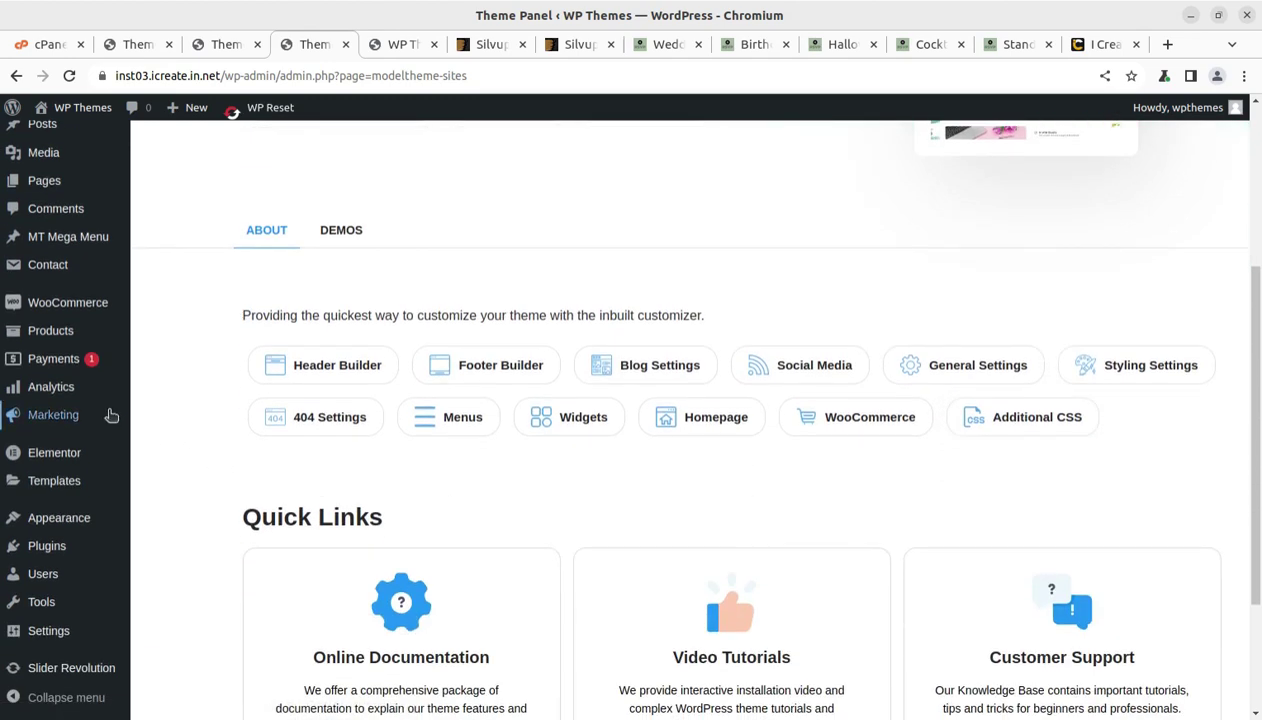
scroll(78, 358, "up", 3)
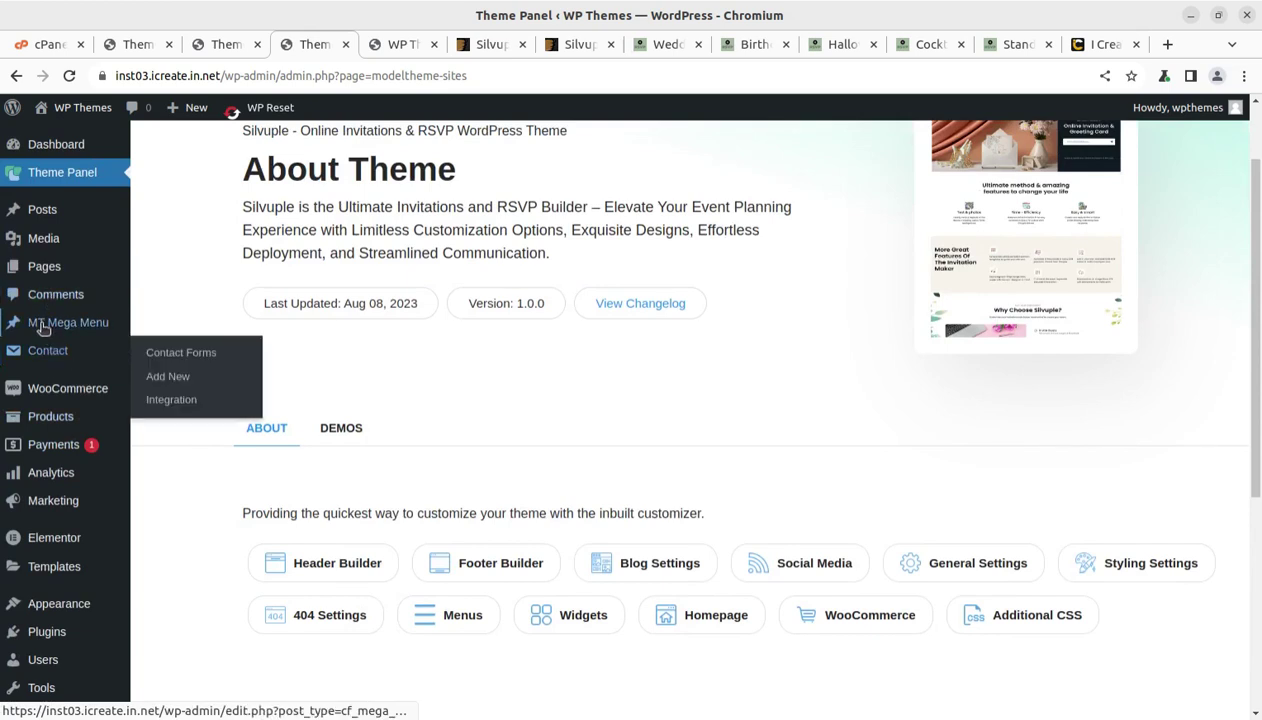
Step: View the MT Mega Menus list and look through the WooCommerce, Products and Analytics entries of the admin navigation
mouse_move(50, 328)
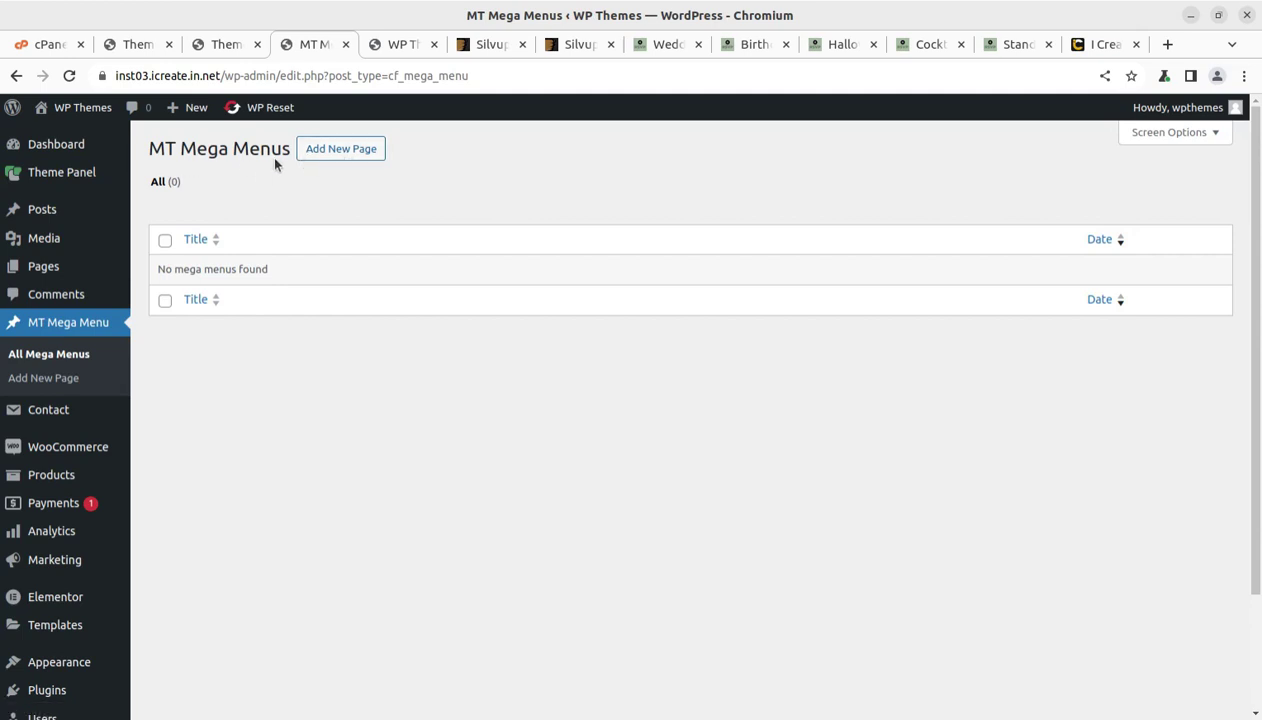
mouse_move(62, 468)
scroll(62, 450, "down", 2)
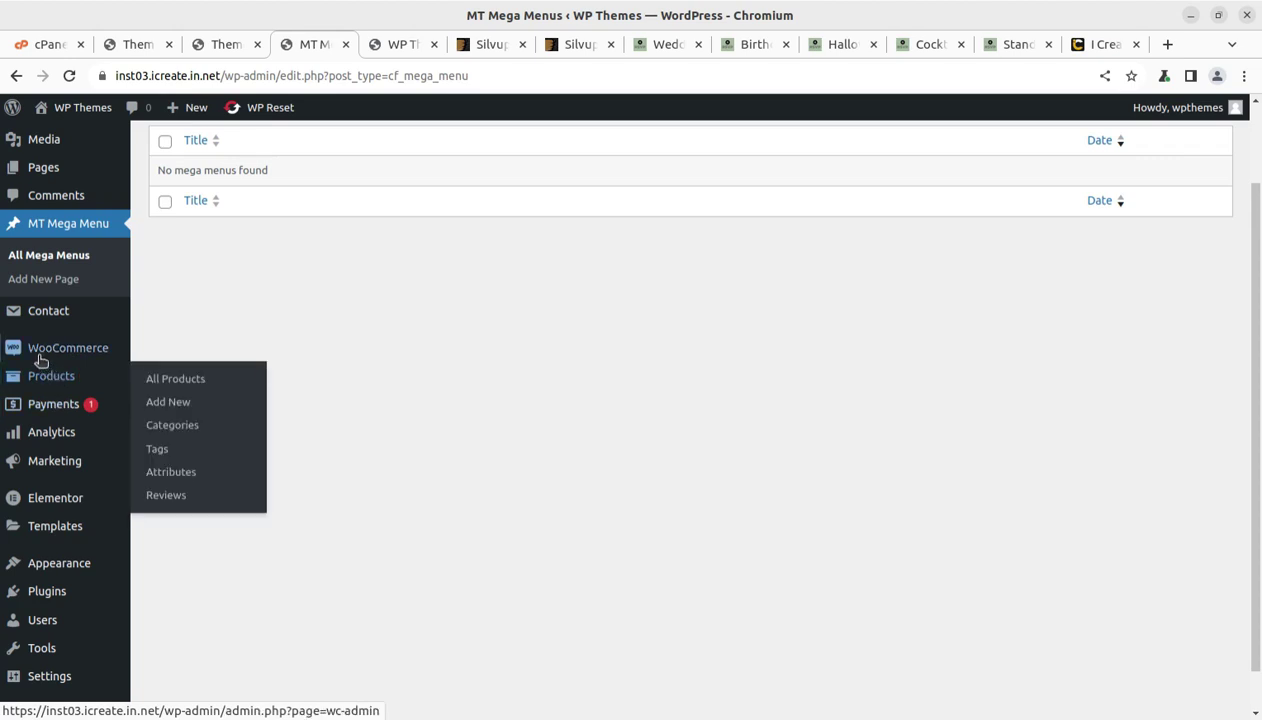
mouse_move(110, 352)
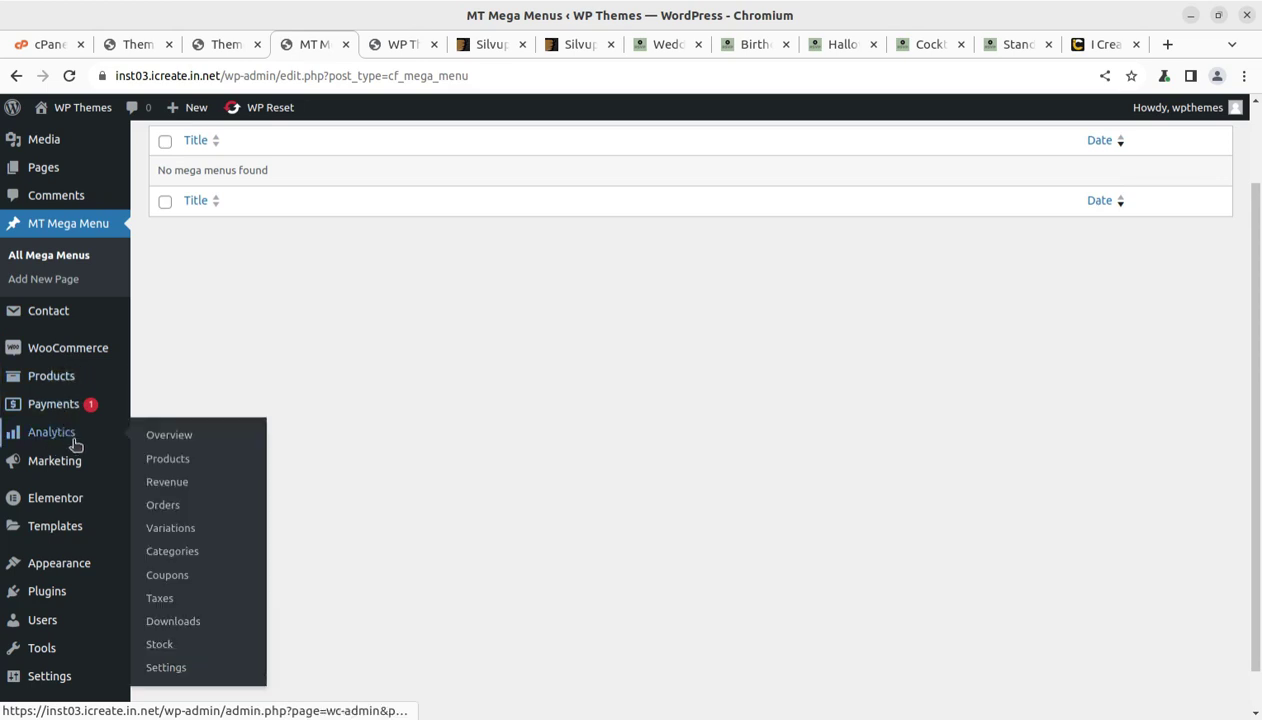
scroll(76, 441, "down", 1)
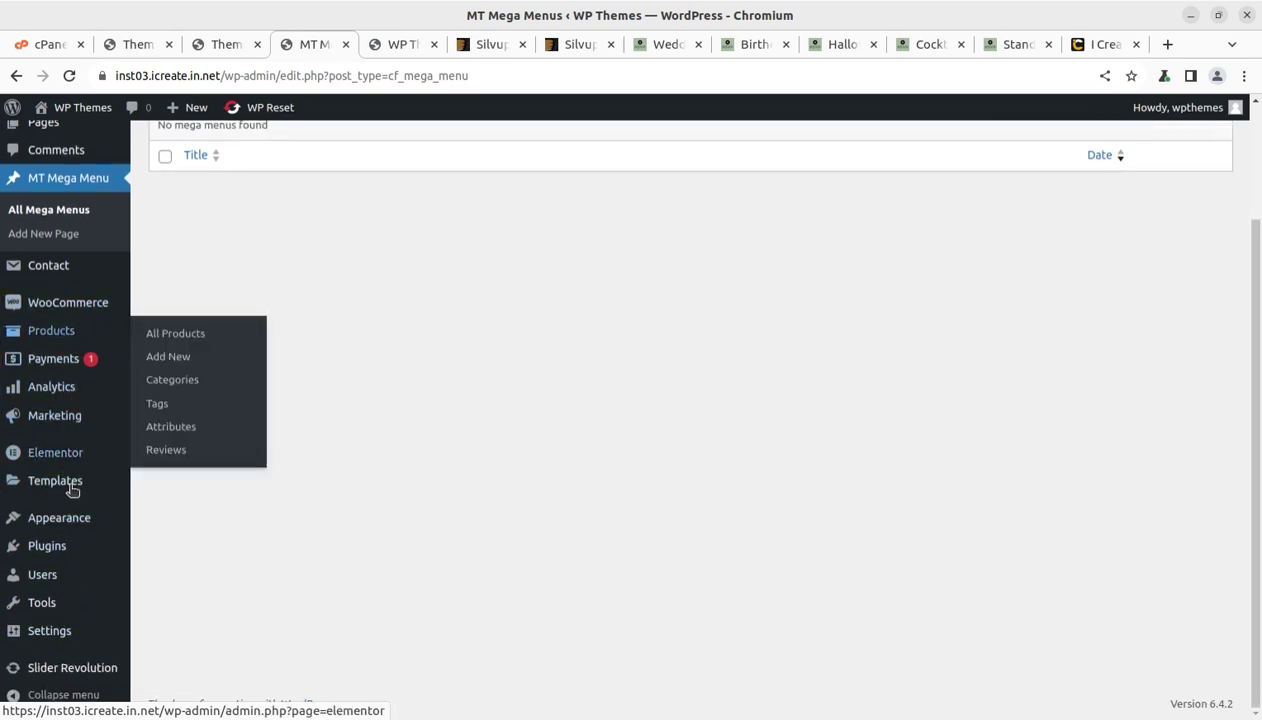
Step: Open Slider Revolution, decline sharing usage data, and review its overview page including the plugin updates and activation sections
mouse_move(60, 665)
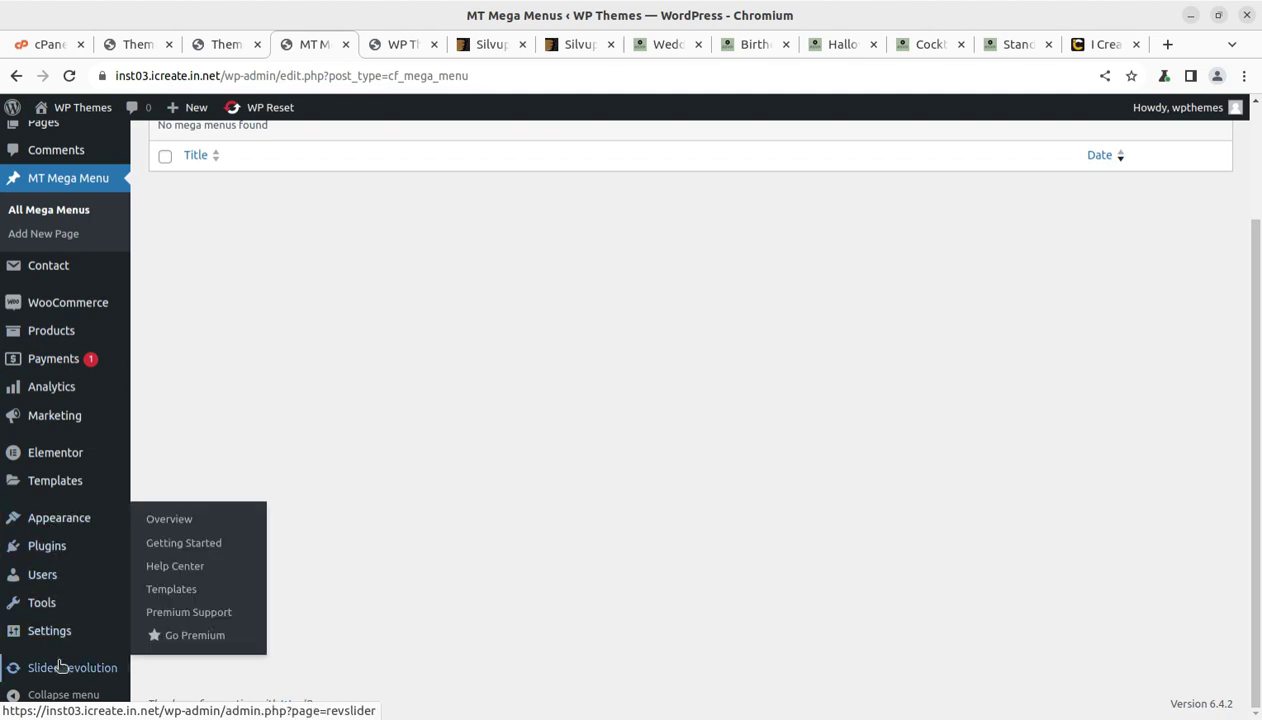
left_click(61, 675)
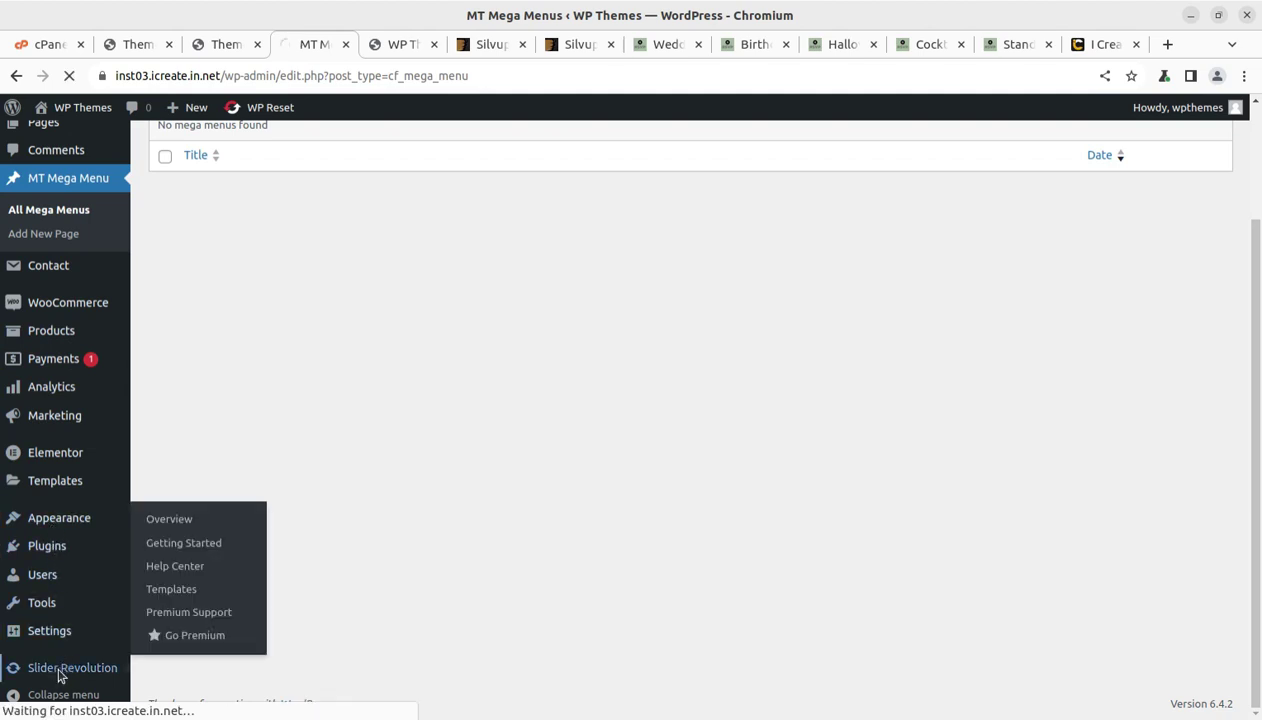
scroll(505, 562, "down", 5)
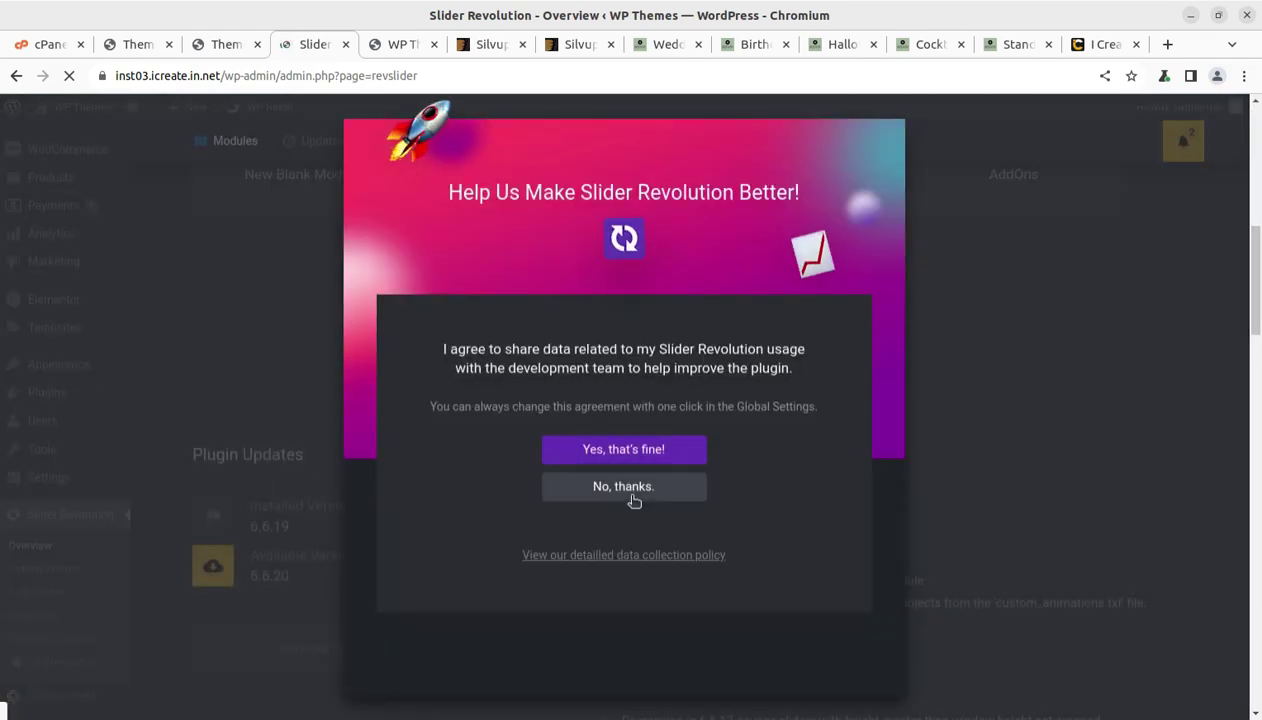
left_click(626, 487)
scroll(345, 545, "down", 7)
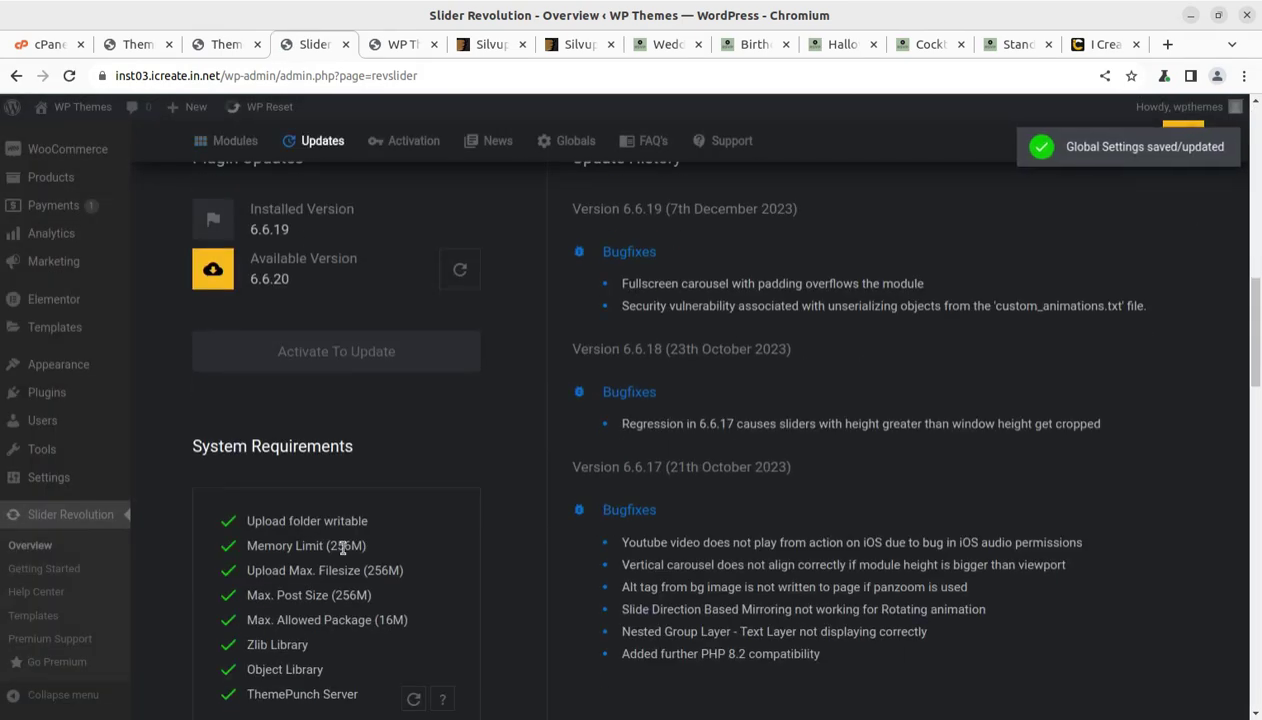
scroll(330, 510, "down", 10)
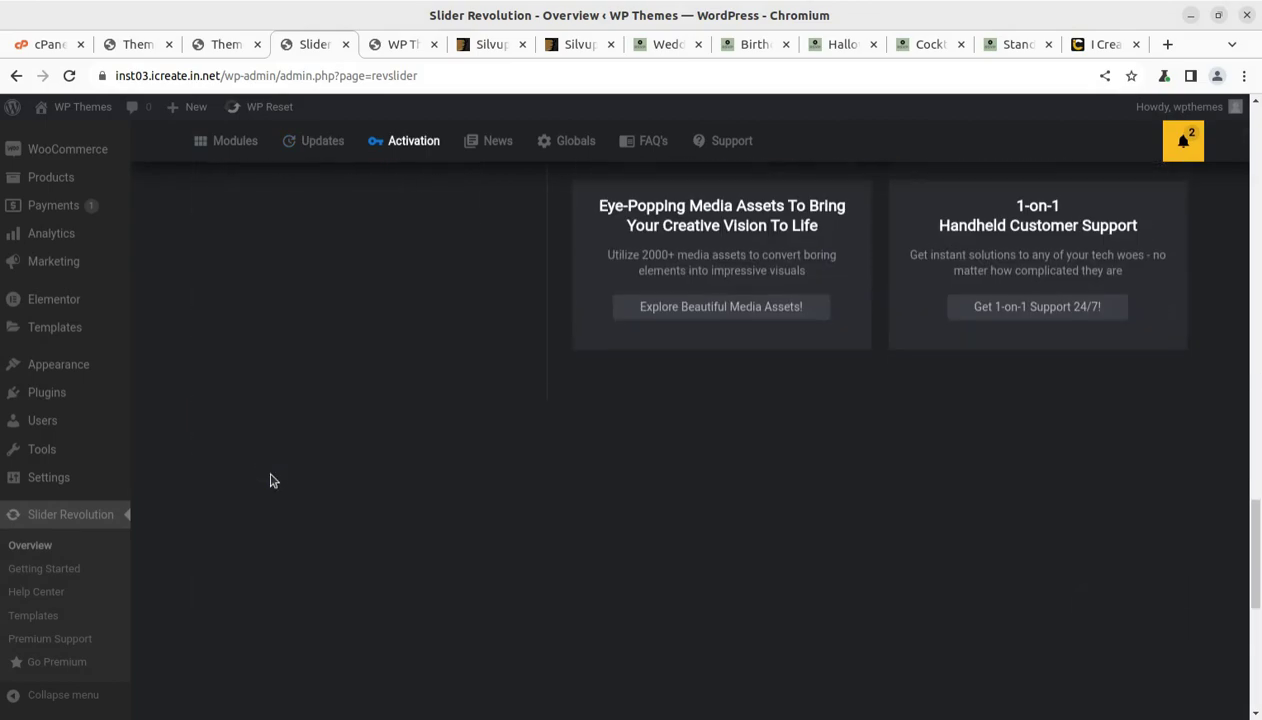
scroll(272, 479, "up", 3)
scroll(272, 479, "up", 15)
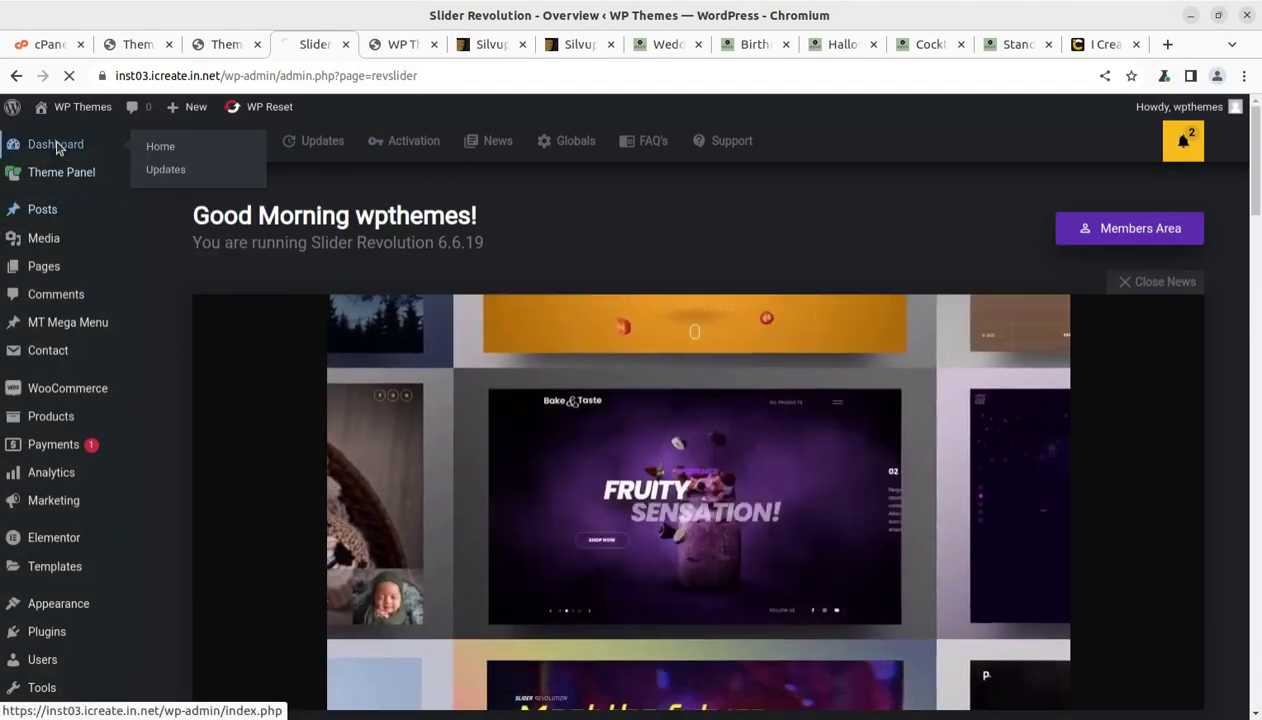
Step: Return to the WordPress dashboard and visit the site's front page
left_click(56, 144)
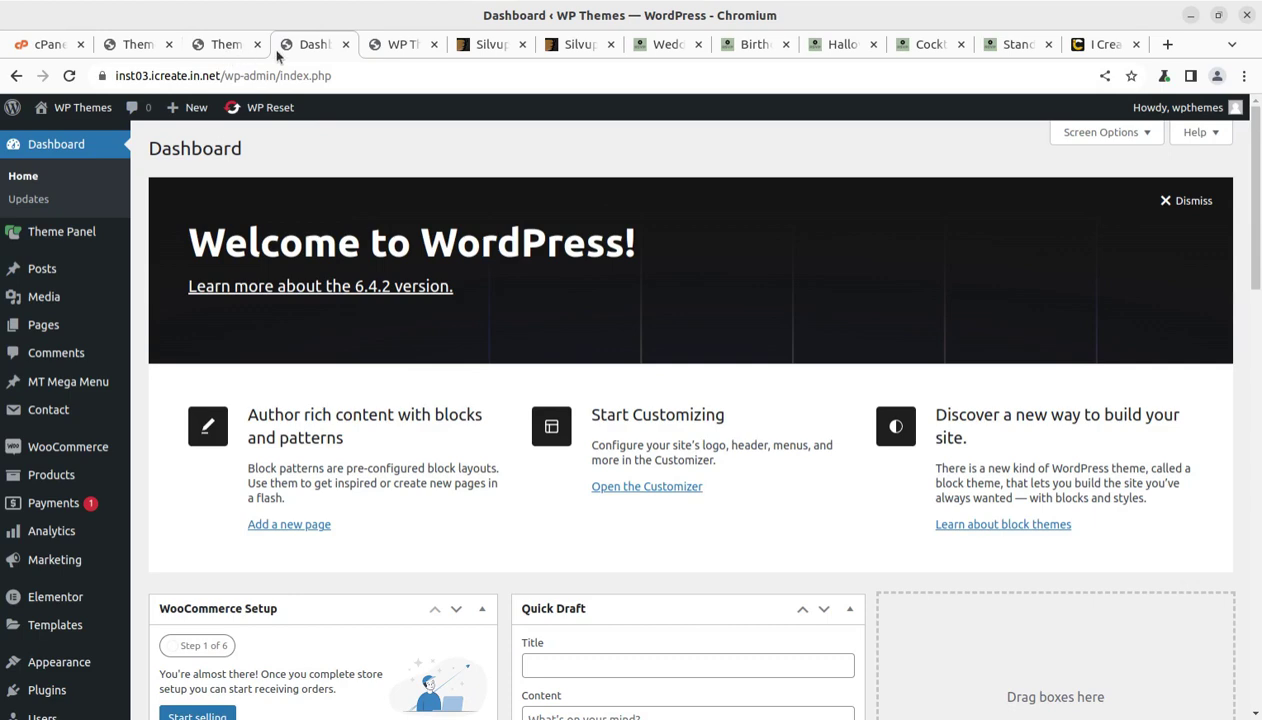
mouse_move(78, 108)
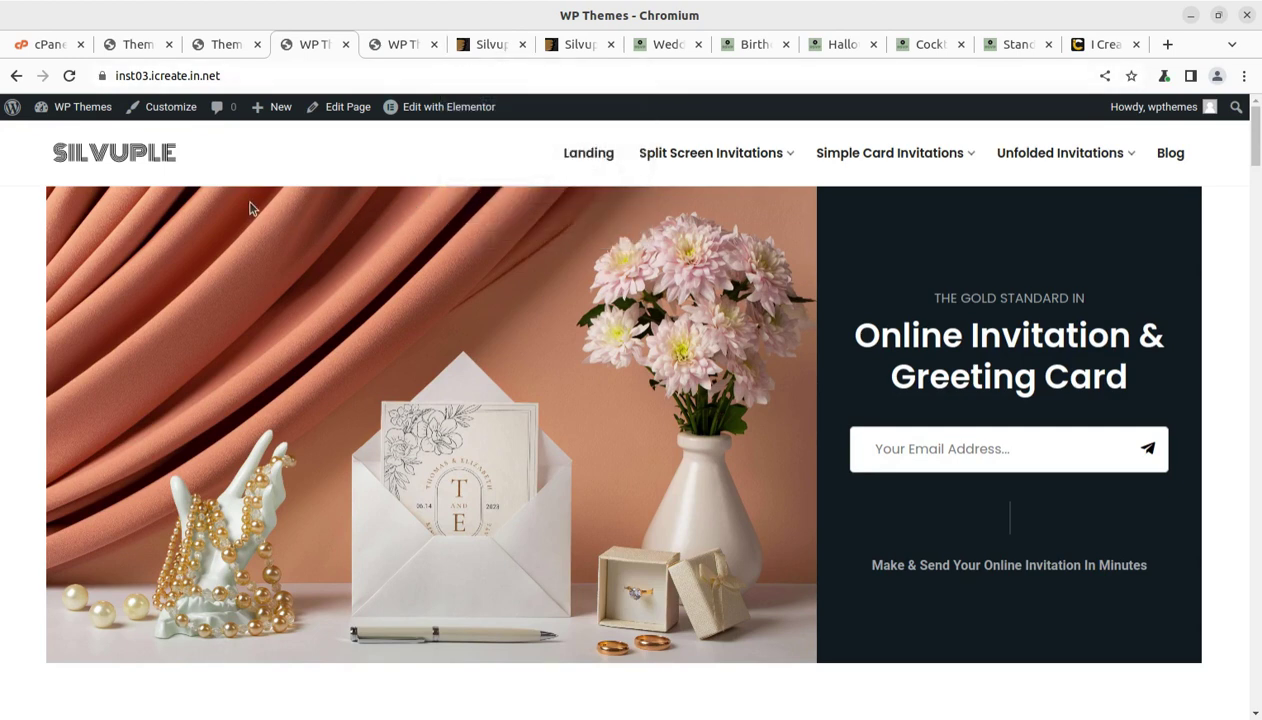
Step: Highlight the Silvuple theme's title on its ThemeForest item page, and return to the imported site's homepage
left_click(474, 46)
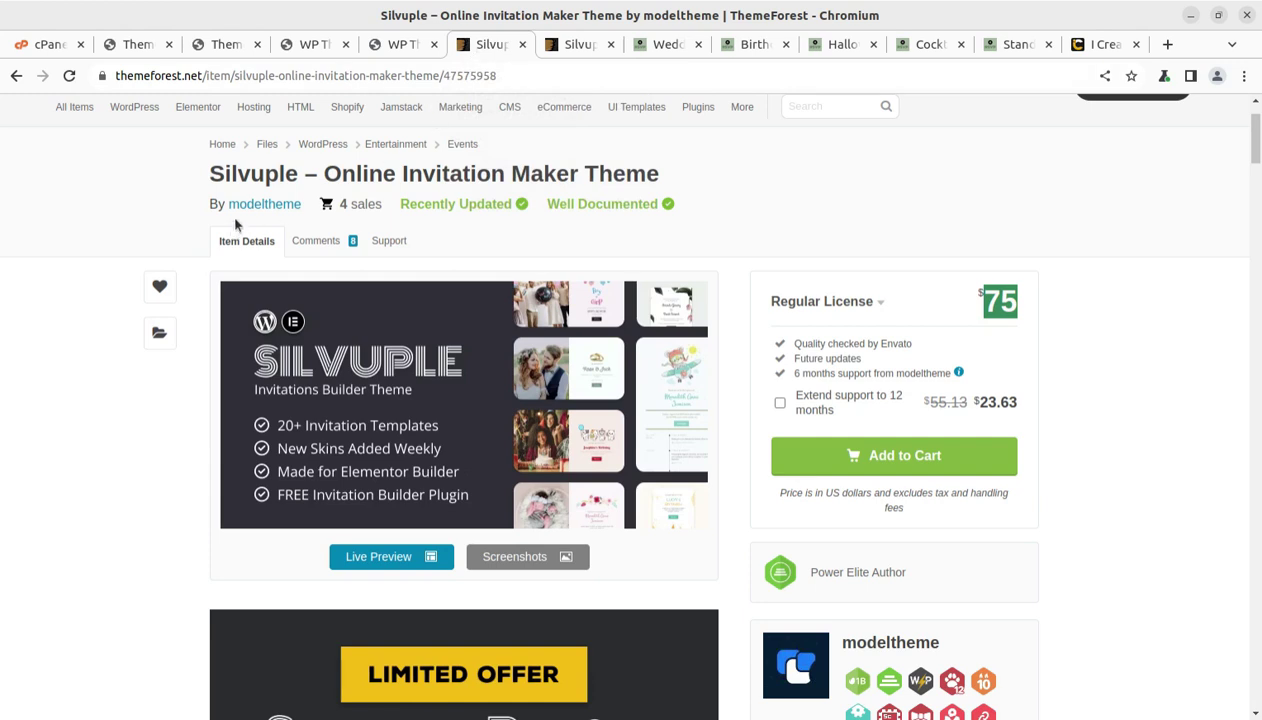
left_click_drag(193, 178, 670, 187)
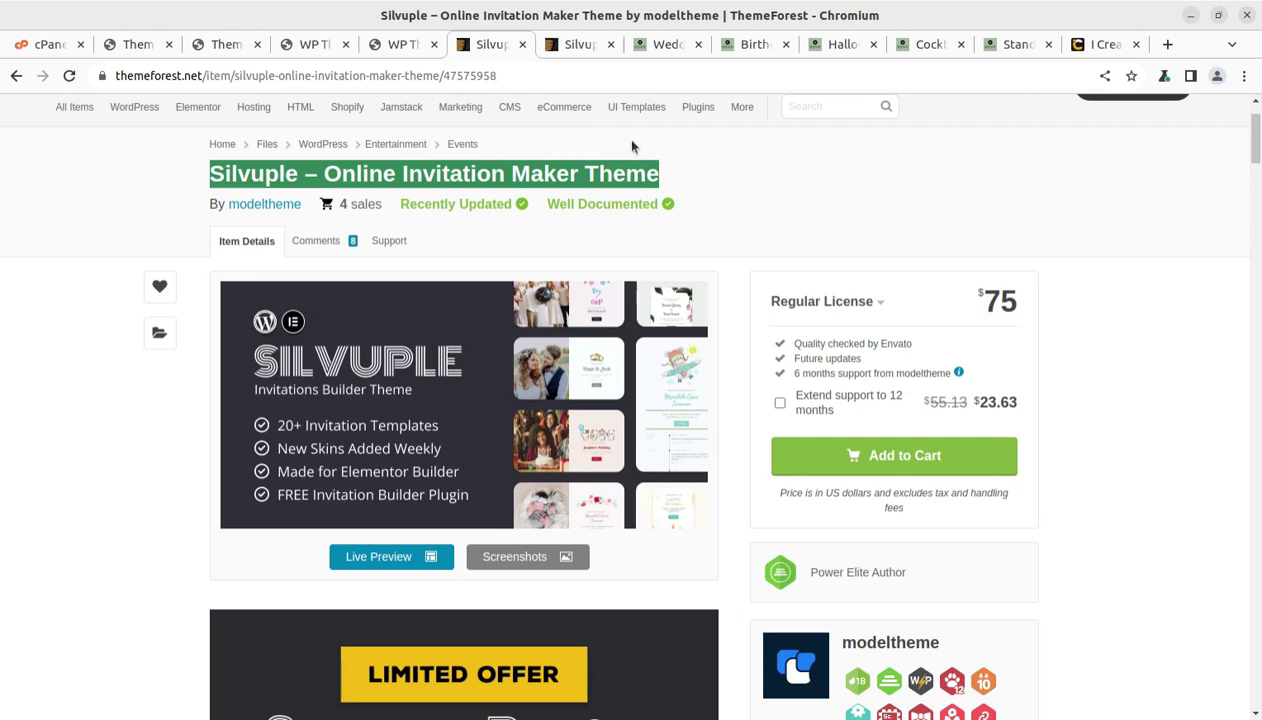
left_click(392, 45)
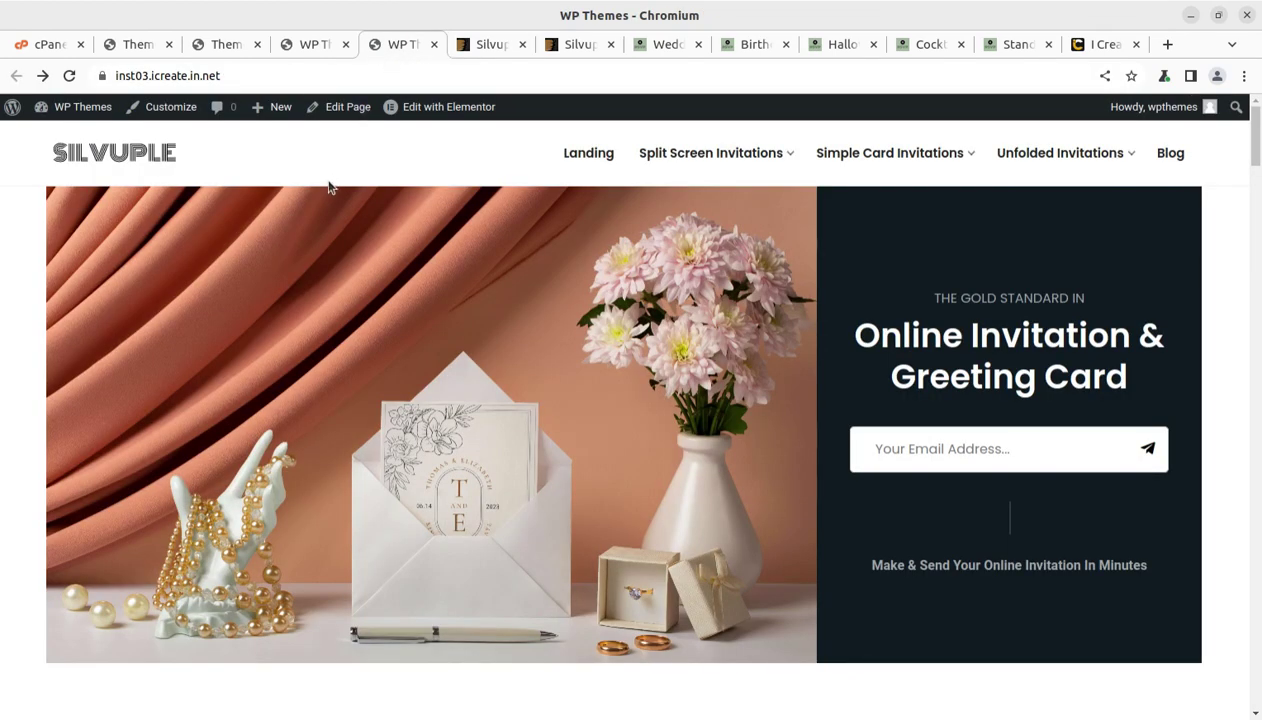